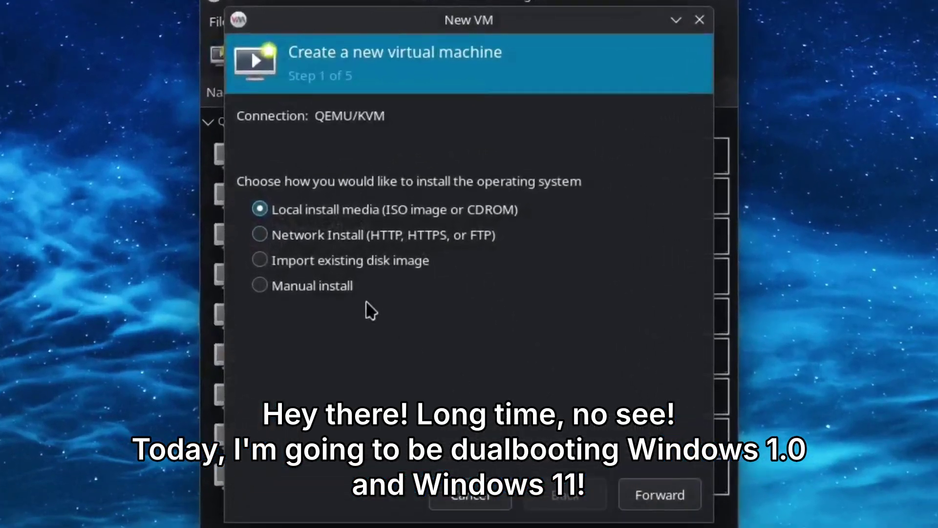
# Step: Start a manual-install Windows 11 VM with 4096 MiB memory and 2 CPUs
pyautogui.click(599, 422)
pyautogui.write('windows 11')
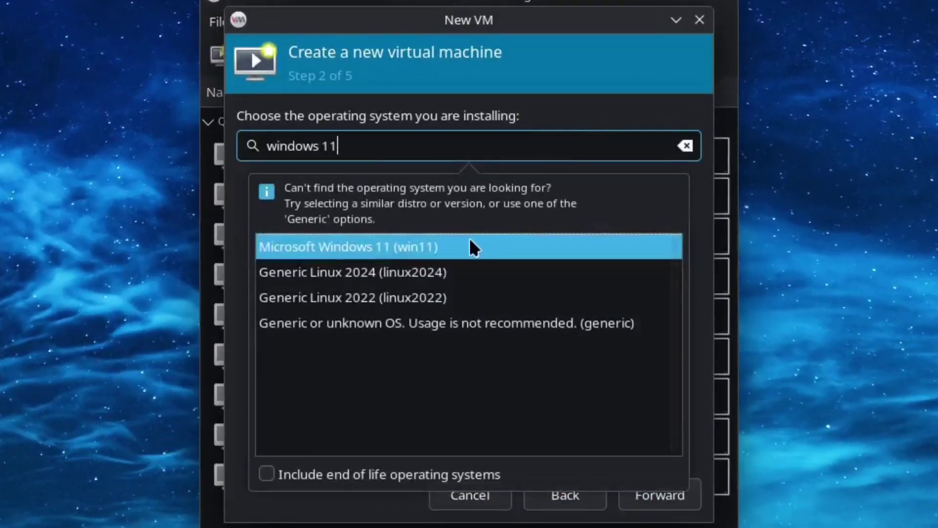
pyautogui.click(470, 244)
pyautogui.click(638, 482)
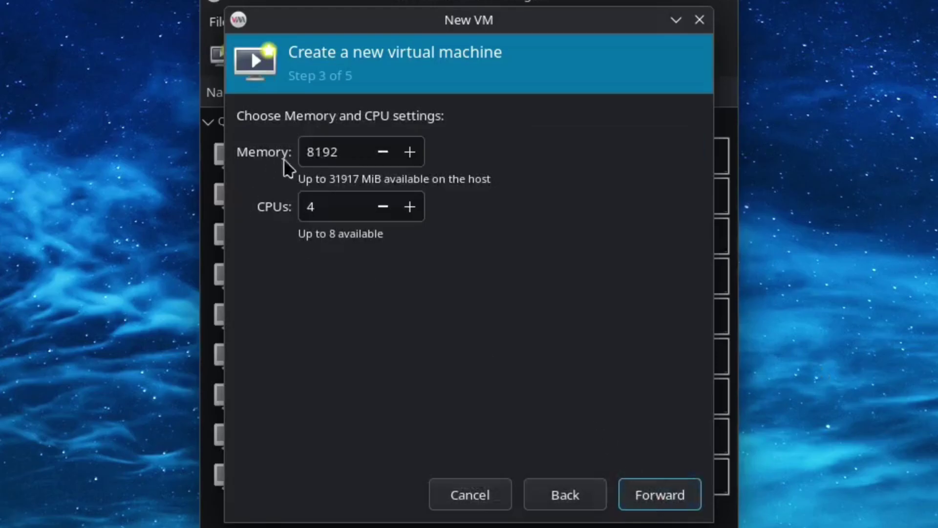
pyautogui.doubleClick(345, 152)
pyautogui.write('4096')
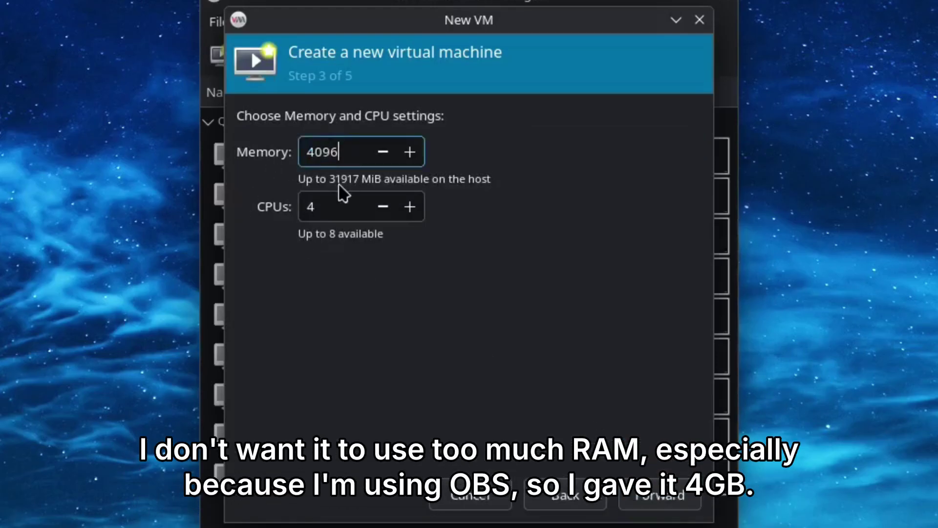
pyautogui.click(383, 210)
pyautogui.click(384, 210)
pyautogui.click(679, 503)
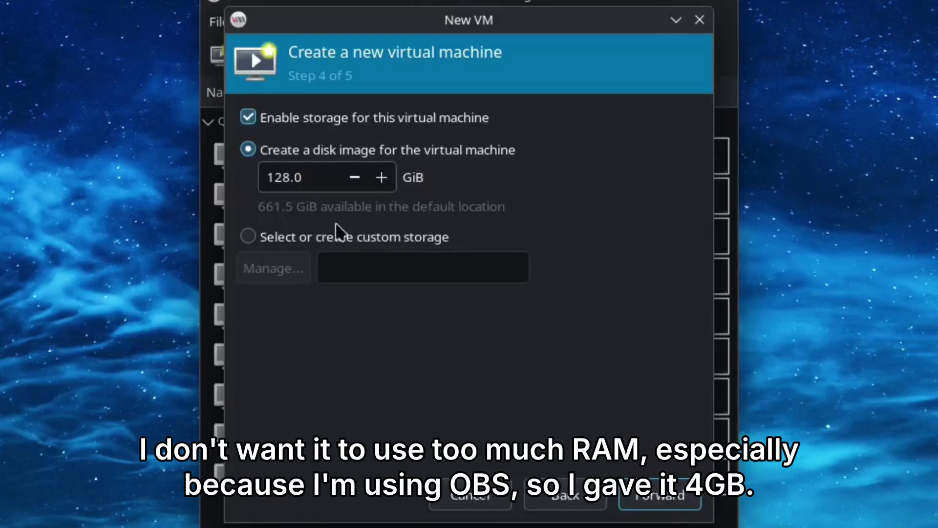
# Step: Give it a 0.5 GiB disk, name it win11-win104, and create it with customisation
pyautogui.doubleClick(281, 178)
pyautogui.write('0.5')
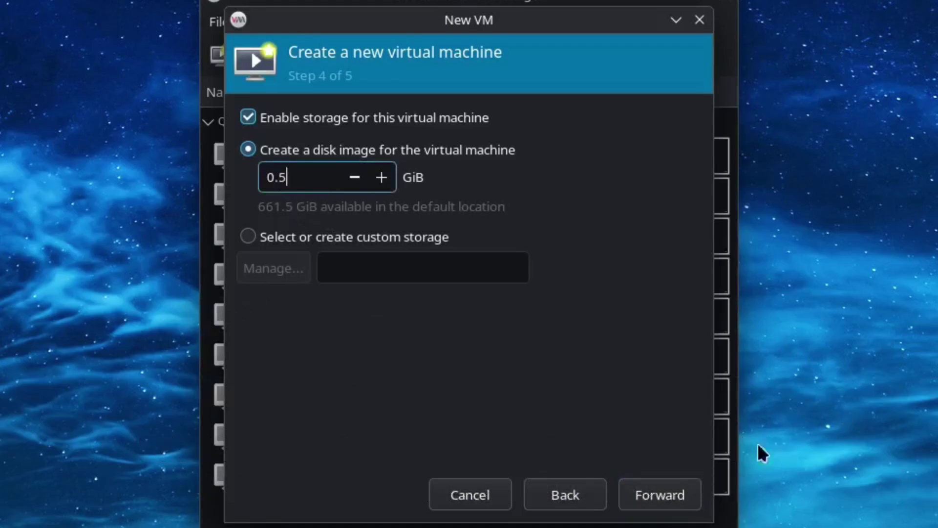
pyautogui.click(665, 510)
pyautogui.click(358, 152)
pyautogui.write('-win104')
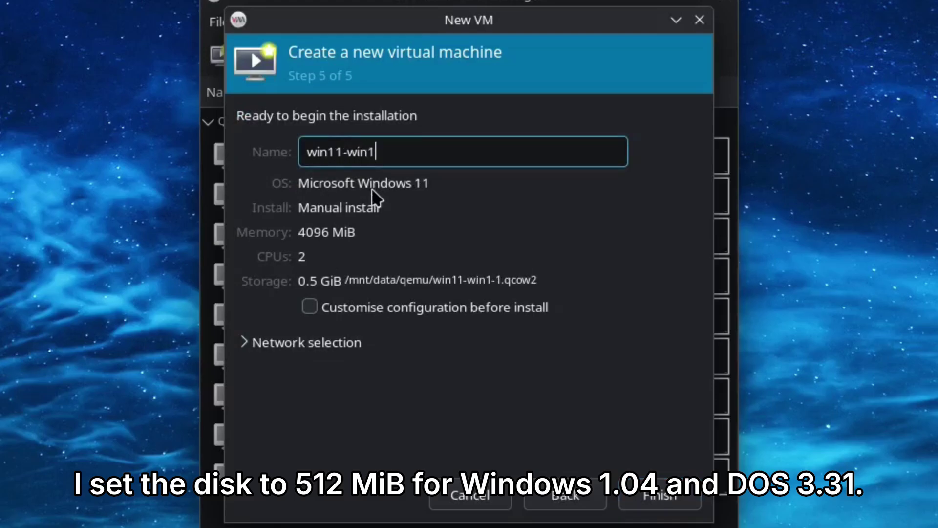
pyautogui.click(661, 496)
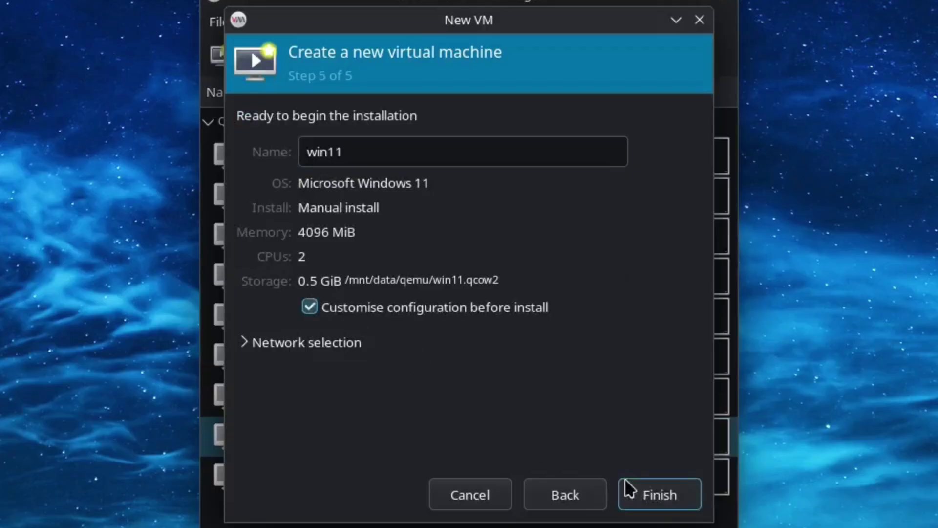
pyautogui.click(659, 494)
# Step: Set the VM firmware to BIOS
pyautogui.click(308, 318)
pyautogui.click(313, 303)
pyautogui.click(356, 159)
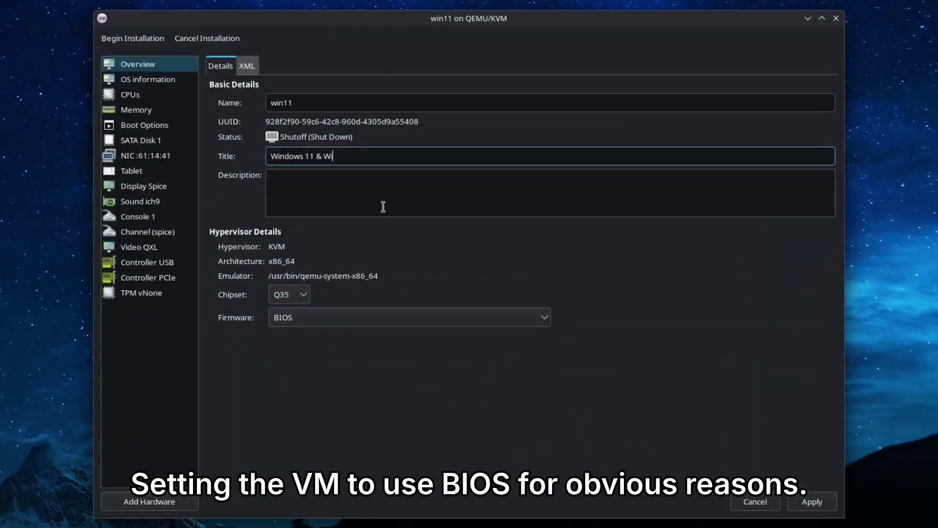
# Step: Title the VM 'Windows 11 & Windows 1.04 (Dualboot)' and set CPU topology to 1 socket, 2 threads
pyautogui.write('Windows 11 & Windows 1.04 (Daul')
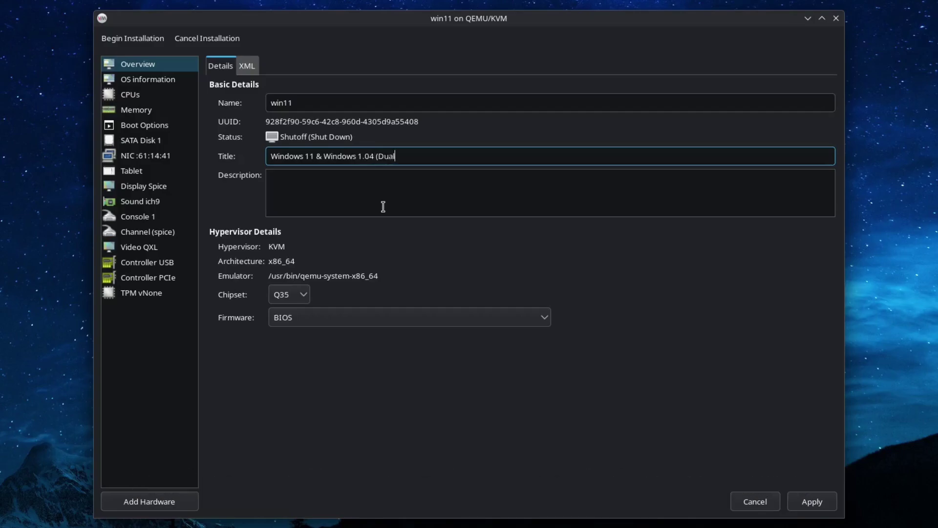
pyautogui.click(811, 501)
pyautogui.click(149, 80)
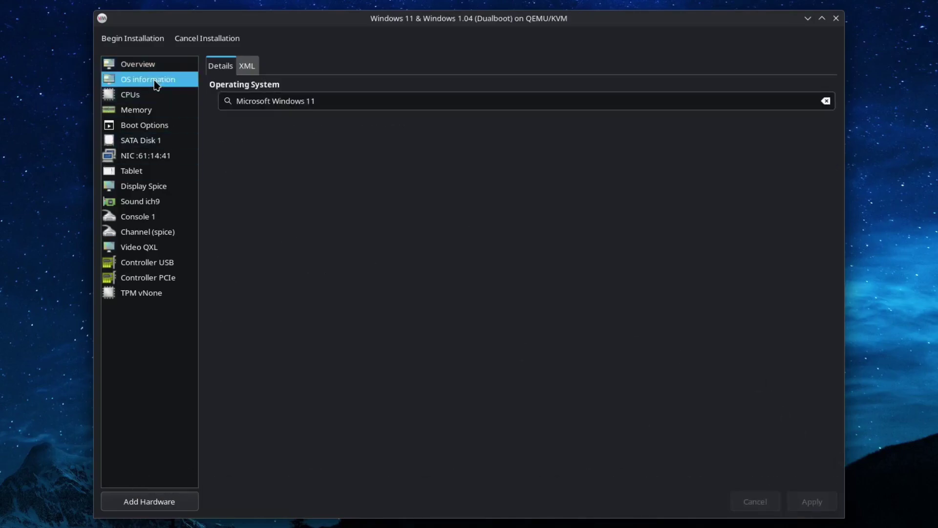
pyautogui.click(132, 94)
pyautogui.click(215, 175)
pyautogui.click(296, 205)
pyautogui.click(313, 248)
pyautogui.click(812, 502)
# Step: Switch the chipset to i440FX and the virtual disk bus to IDE
pyautogui.click(171, 125)
pyautogui.click(154, 141)
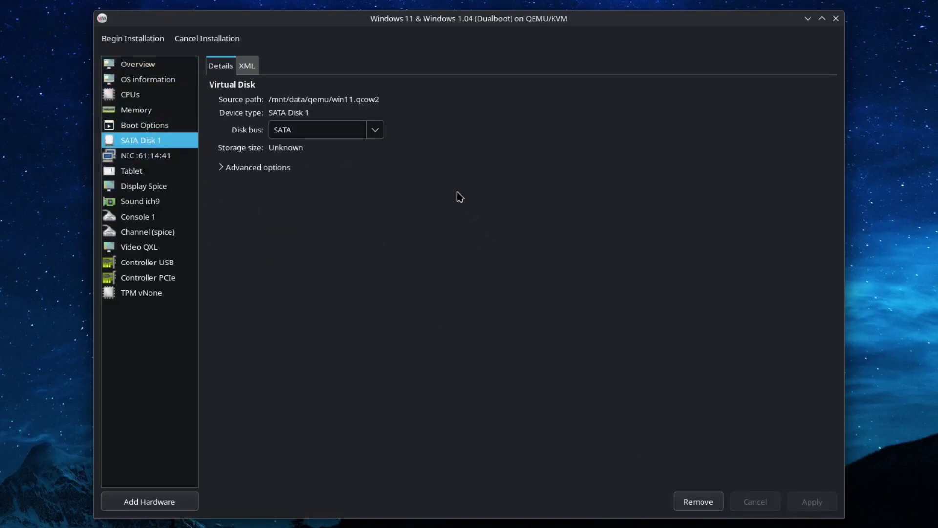
pyautogui.click(375, 129)
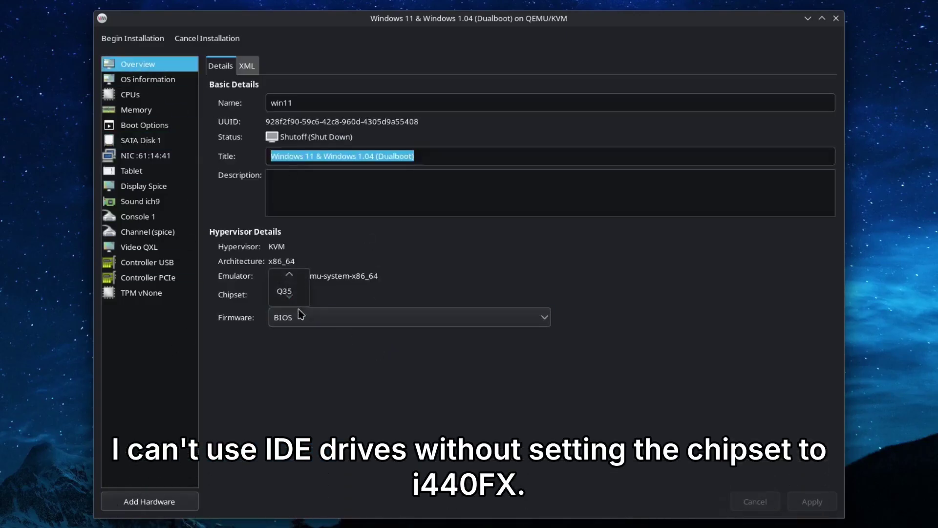
pyautogui.click(289, 295)
pyautogui.click(289, 279)
pyautogui.click(811, 502)
pyautogui.click(140, 141)
pyautogui.click(374, 131)
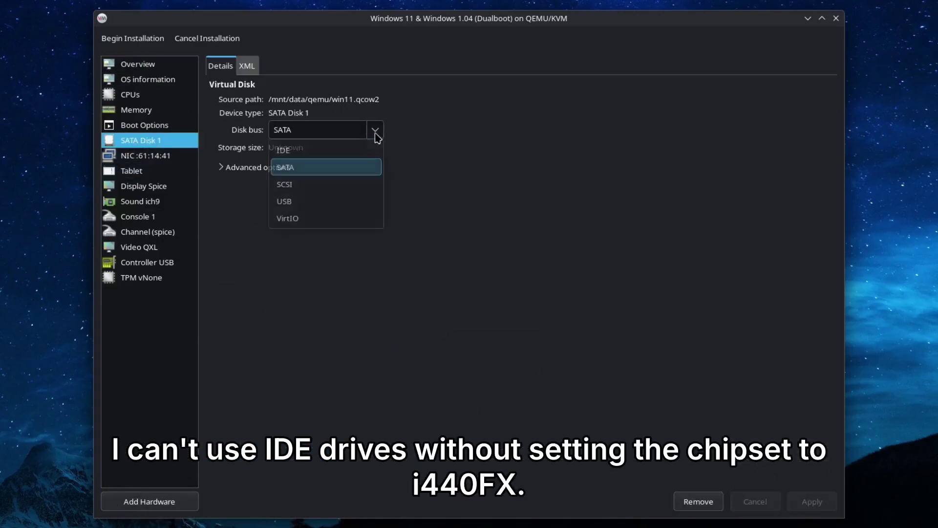
pyautogui.click(336, 150)
pyautogui.click(812, 501)
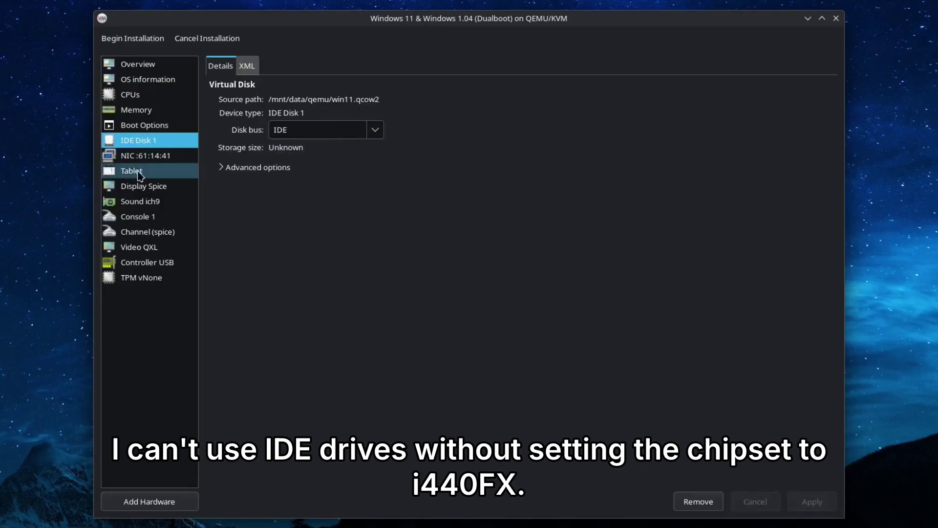
# Step: Set Spice listen type None with OpenGL, Virtio video, and begin the installation
pyautogui.click(145, 175)
pyautogui.click(144, 187)
pyautogui.click(368, 123)
pyautogui.click(303, 159)
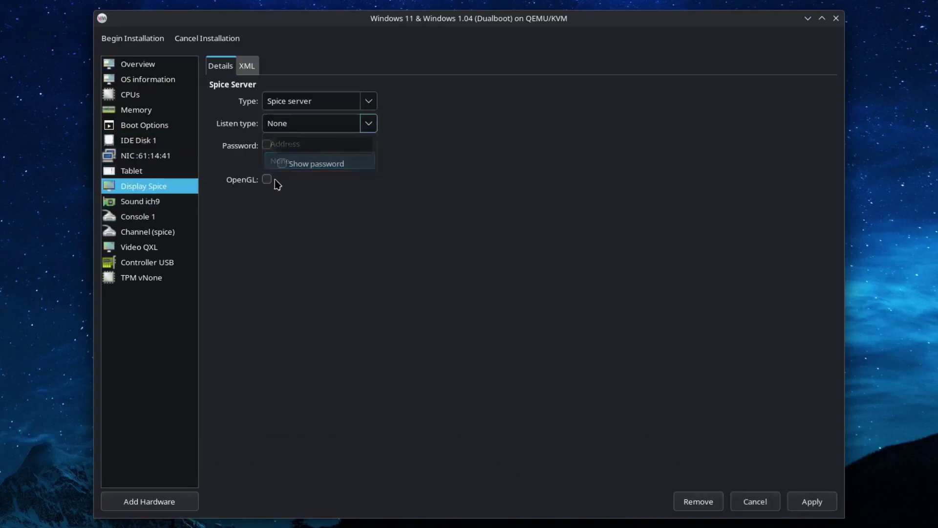
pyautogui.click(266, 180)
pyautogui.click(808, 500)
pyautogui.click(139, 247)
pyautogui.click(326, 105)
pyautogui.click(344, 101)
pyautogui.click(285, 209)
pyautogui.click(811, 501)
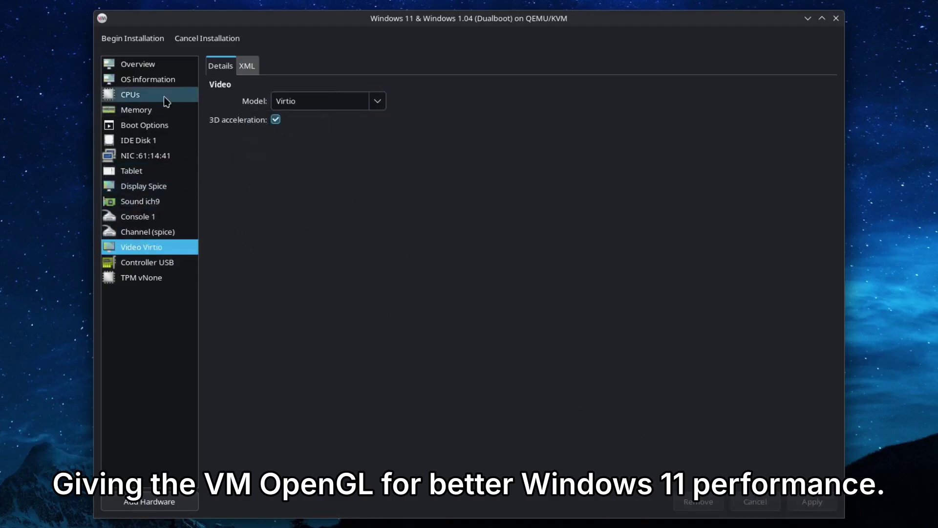
pyautogui.click(110, 39)
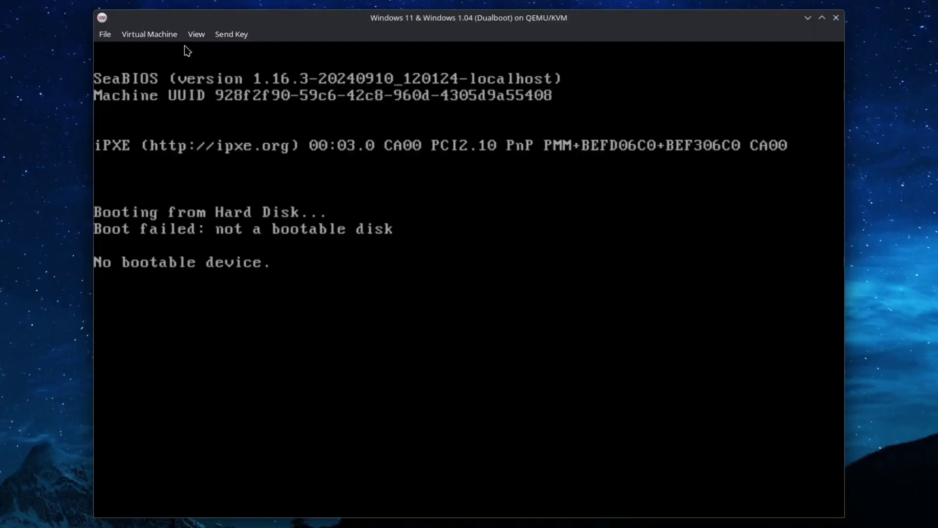
# Step: Add the Windows 1.04 volume from the downloads pool as a floppy device
pyautogui.click(196, 34)
pyautogui.click(215, 55)
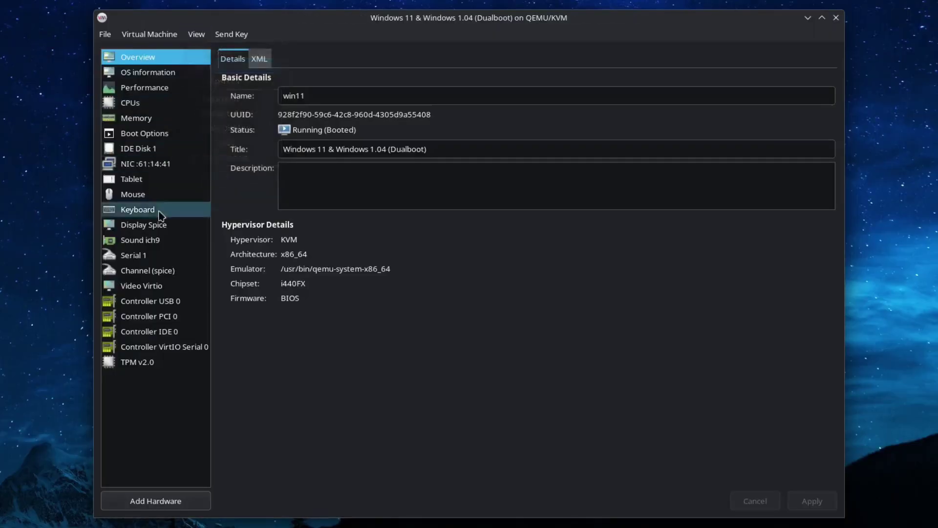
pyautogui.click(163, 501)
pyautogui.click(412, 208)
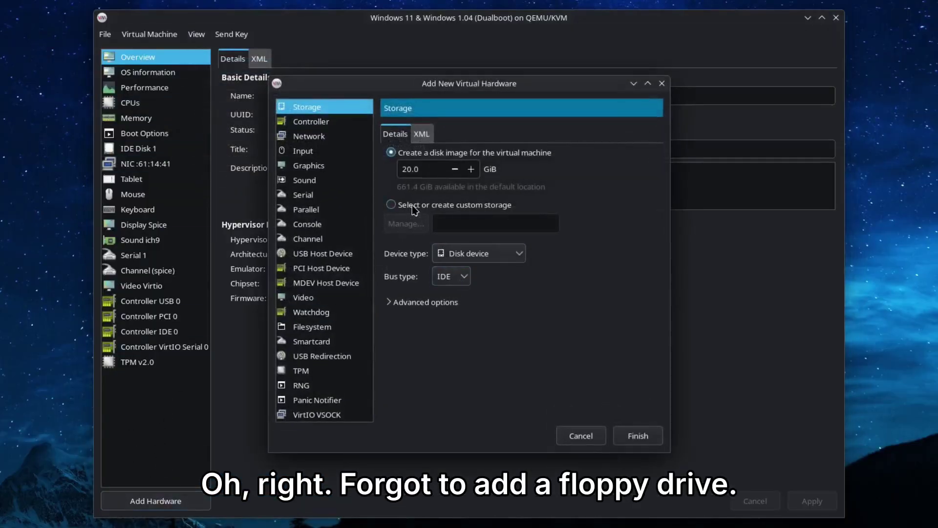
pyautogui.click(409, 221)
pyautogui.click(310, 215)
pyautogui.click(441, 247)
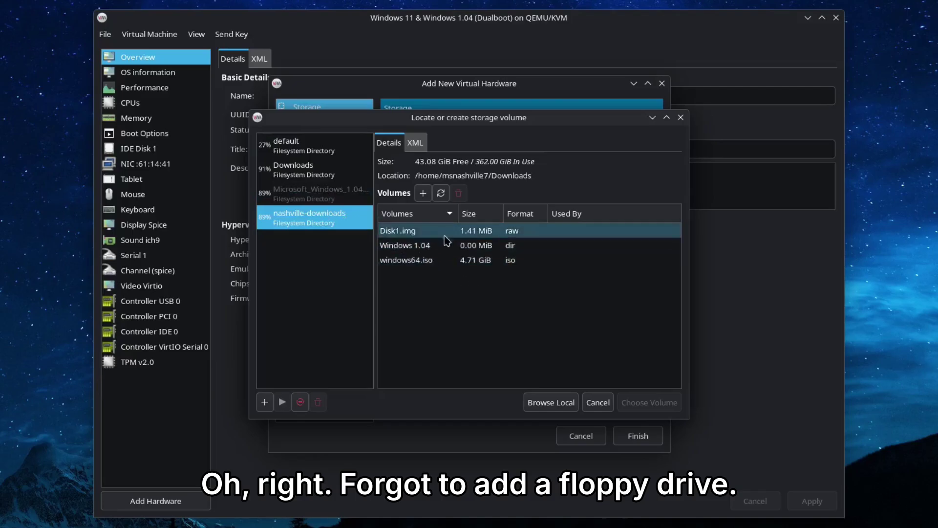
pyautogui.doubleClick(452, 246)
pyautogui.click(508, 250)
pyautogui.click(513, 287)
pyautogui.click(637, 434)
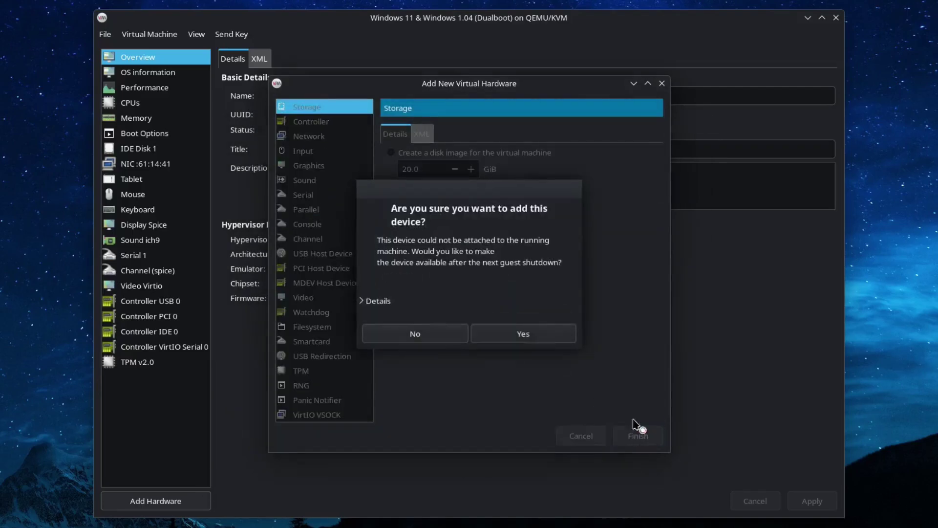
pyautogui.click(549, 336)
# Step: Enable IDE Disk 1 in the boot order, reorder the boot devices, and apply
pyautogui.click(149, 34)
pyautogui.moveTo(157, 80)
pyautogui.click(274, 109)
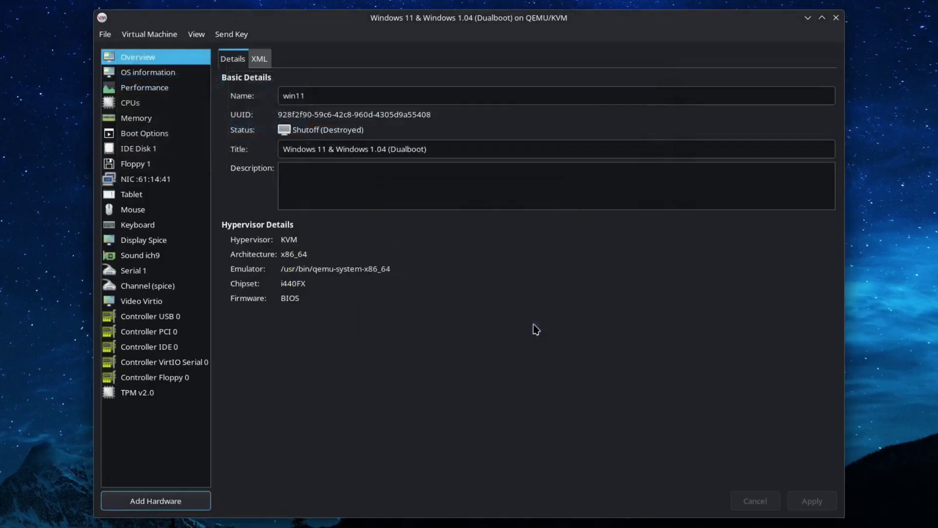
pyautogui.click(168, 36)
pyautogui.click(215, 51)
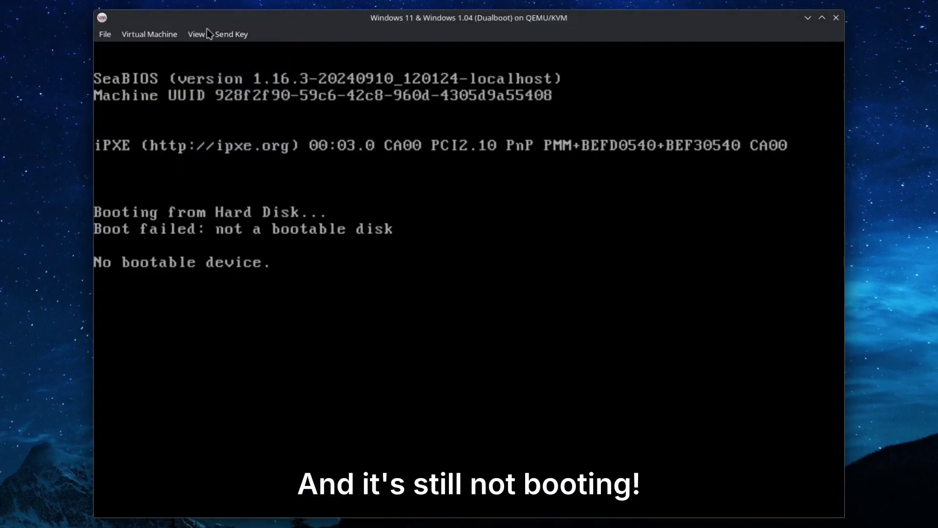
pyautogui.click(196, 33)
pyautogui.click(215, 66)
pyautogui.click(136, 118)
pyautogui.click(144, 133)
pyautogui.click(235, 150)
pyautogui.click(812, 501)
pyautogui.press('Return')
# Step: Force the VM off and start it again from the console
pyautogui.click(149, 34)
pyautogui.moveTo(189, 83)
pyautogui.click(240, 121)
pyautogui.click(518, 328)
pyautogui.click(196, 34)
pyautogui.click(215, 50)
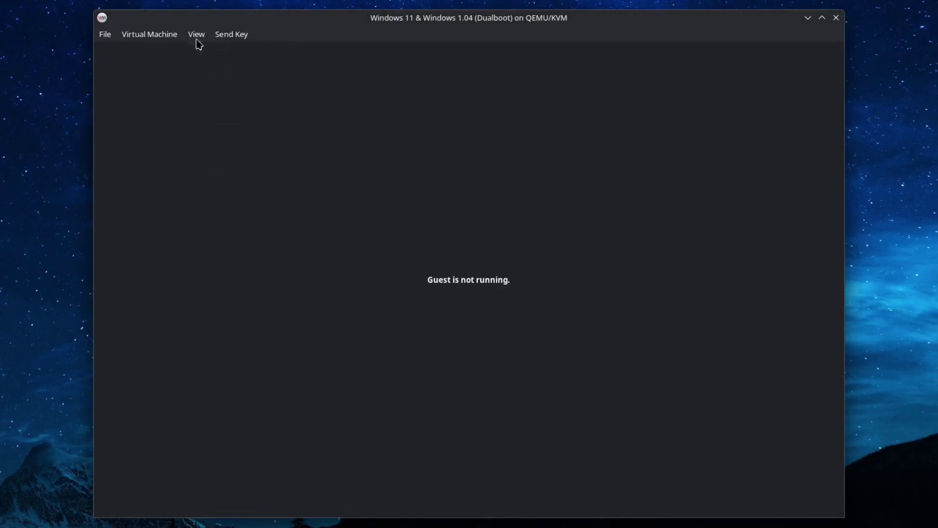
pyautogui.click(149, 34)
pyautogui.click(142, 50)
pyautogui.click(459, 330)
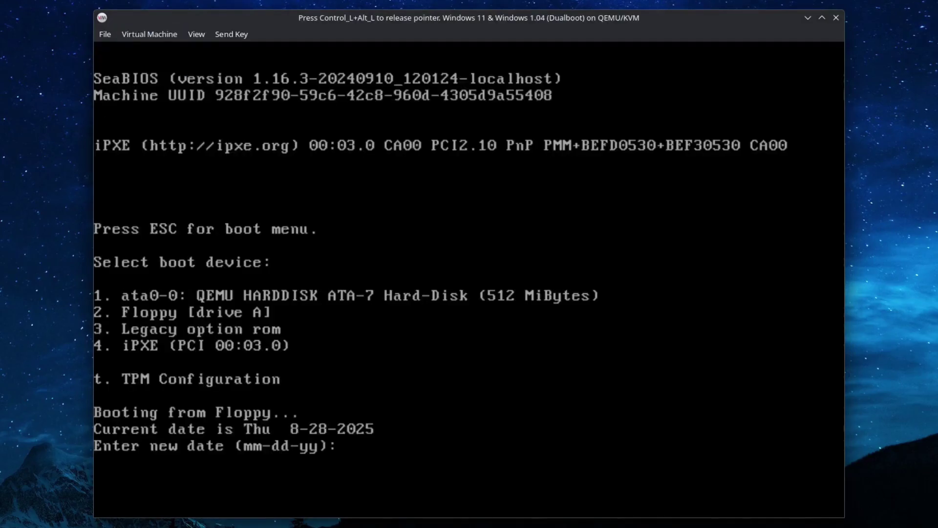
# Step: Accept the date and time, then create a maximum-size primary DOS partition in FDISK
pyautogui.press('Return')
pyautogui.press('Return')
pyautogui.hotkey('ctrl', 'alt')
pyautogui.click(429, 310)
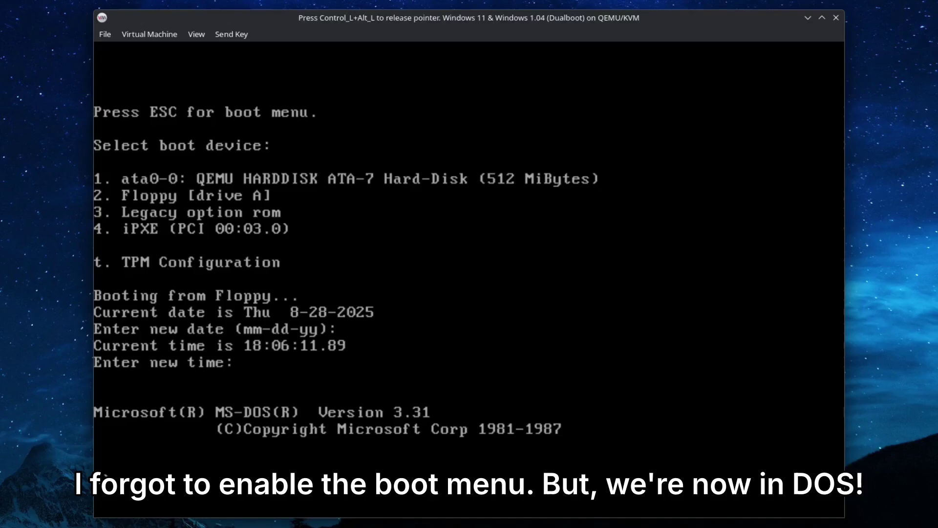
pyautogui.press('Return')
pyautogui.press('Return')
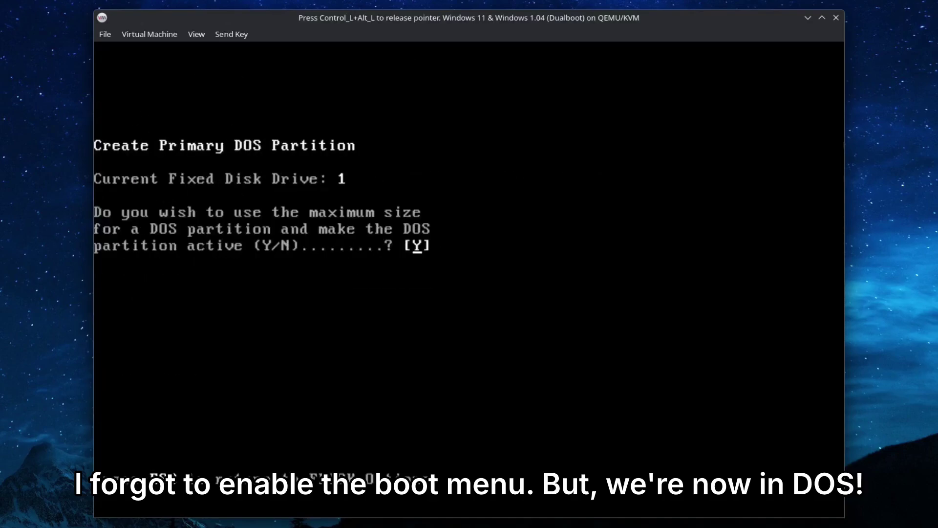
pyautogui.press('Return')
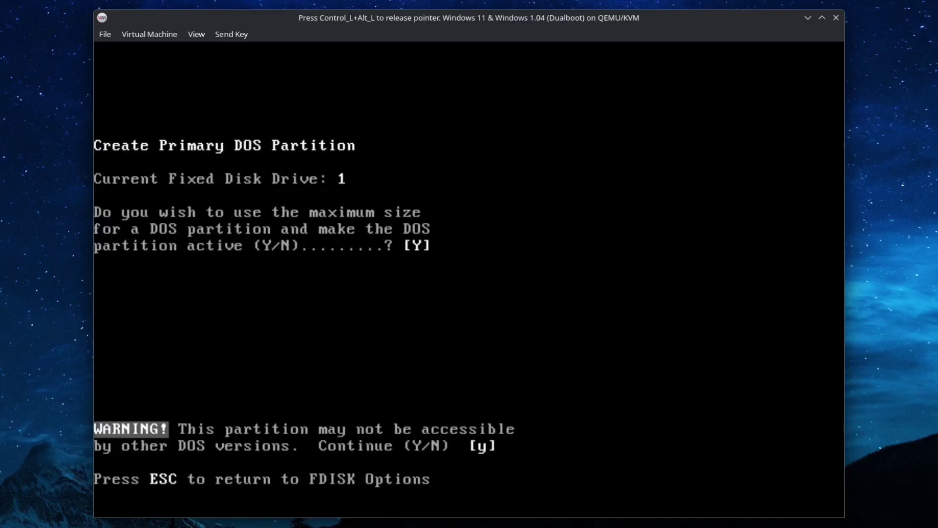
pyautogui.press('Return')
# Step: After rebooting, verify the partition with FDISK option 4
pyautogui.press('Return')
pyautogui.press('Return')
pyautogui.press('Return')
pyautogui.write('fdisk')
pyautogui.press('Return')
pyautogui.write('4')
# Step: Run format c: /s and confirm with y to format C: with system files
pyautogui.press('Return')
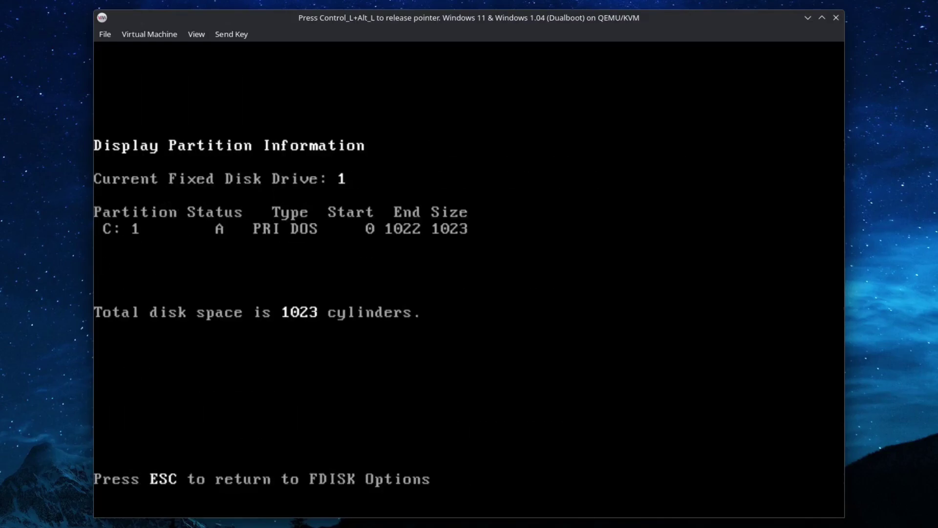
pyautogui.press('Escape')
pyautogui.press('Escape')
pyautogui.write('format c: /s')
pyautogui.press('Return')
pyautogui.write('y')
pyautogui.press('Return')
pyautogui.press('Return')
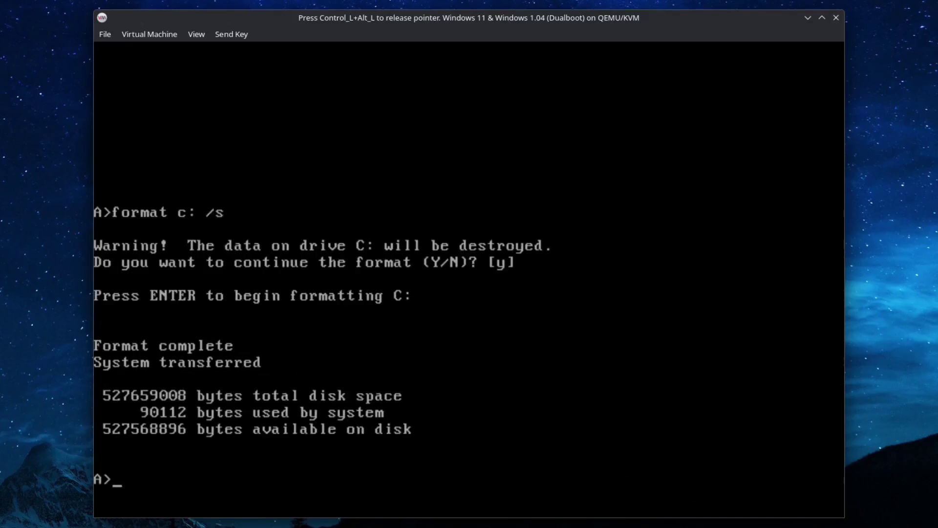
# Step: List the contents of drive C with dir c:
pyautogui.write('ls c:')
pyautogui.press('Return')
pyautogui.write('dir c')
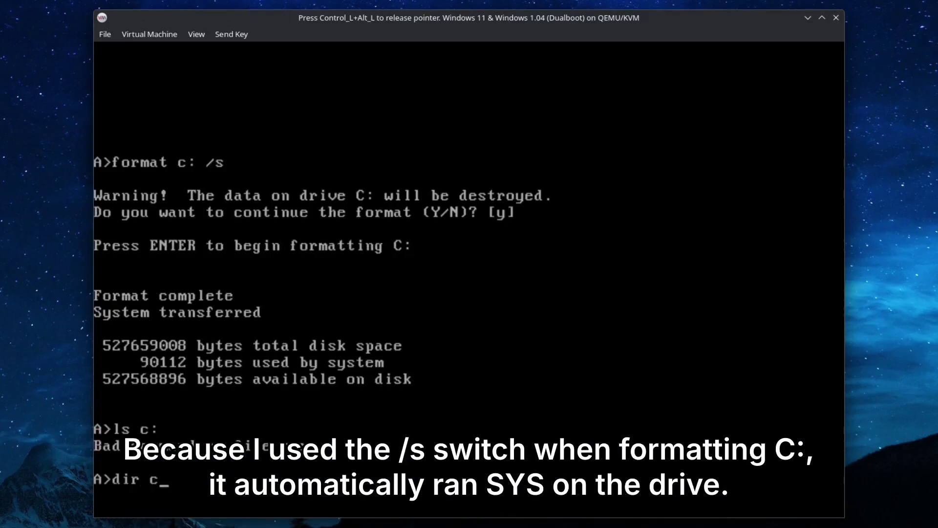
pyautogui.write(':')
pyautogui.press('Return')
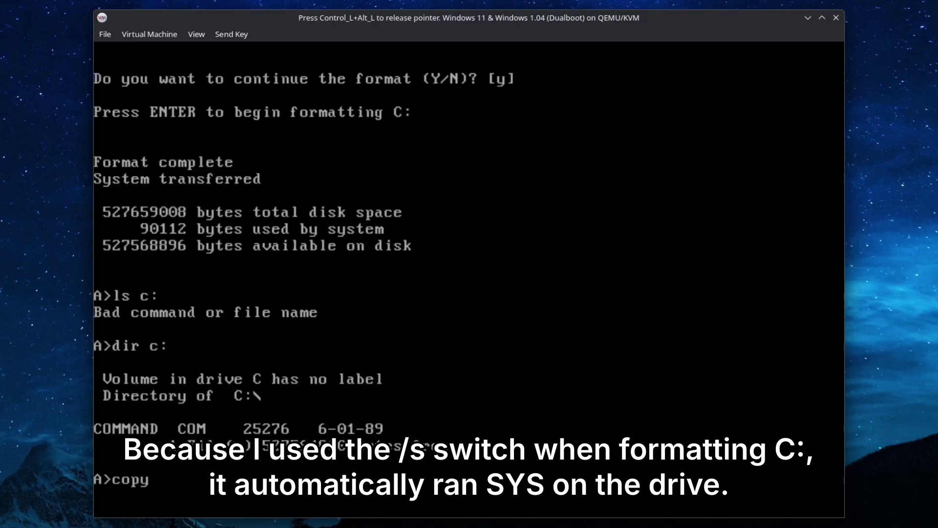
# Step: Copy all floppy files to C:\ with copy A:\*.* C:\ and run sys c:
pyautogui.write('copy A:z')
pyautogui.press('BackSpace')
pyautogui.write('\\*.* C:\\')
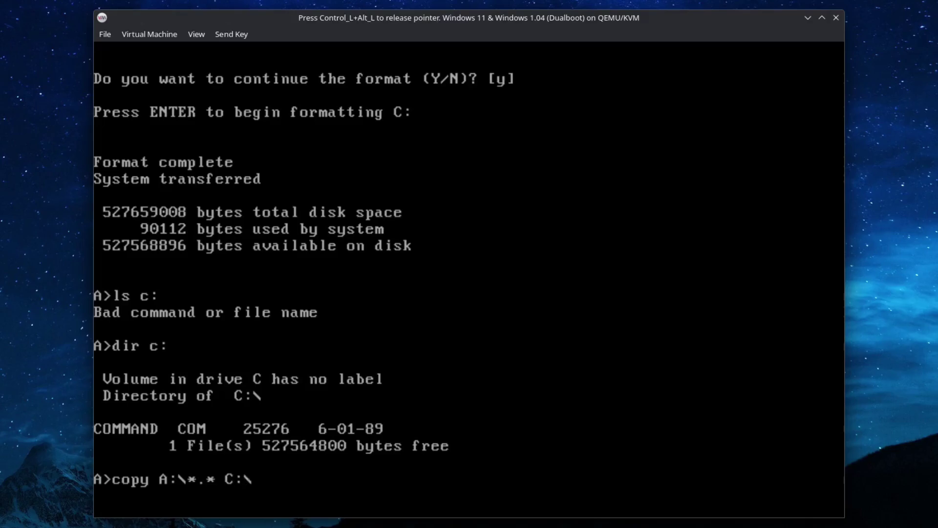
pyautogui.press('Return')
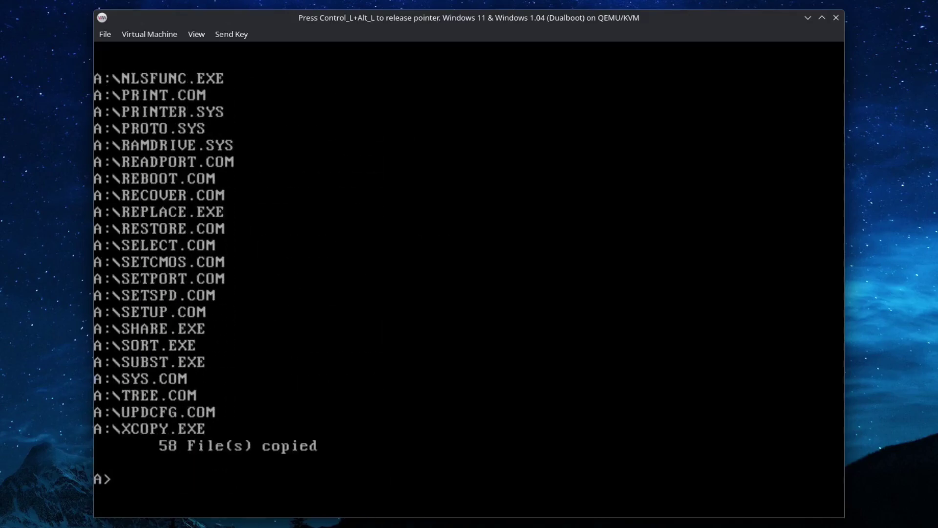
pyautogui.write('sys c:')
pyautogui.press('Return')
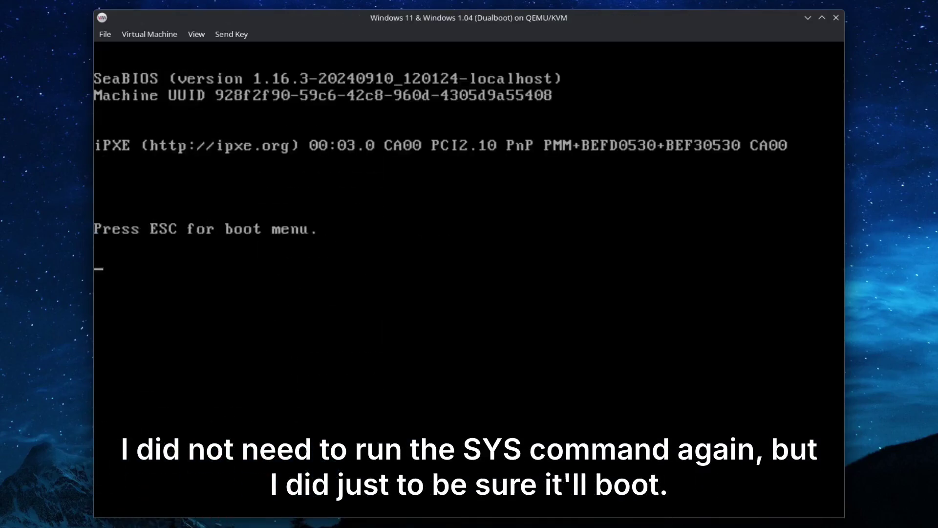
# Step: Reboot from the hard disk and test the C> prompt with edit and 'DOS 3.1!'
pyautogui.press('Escape')
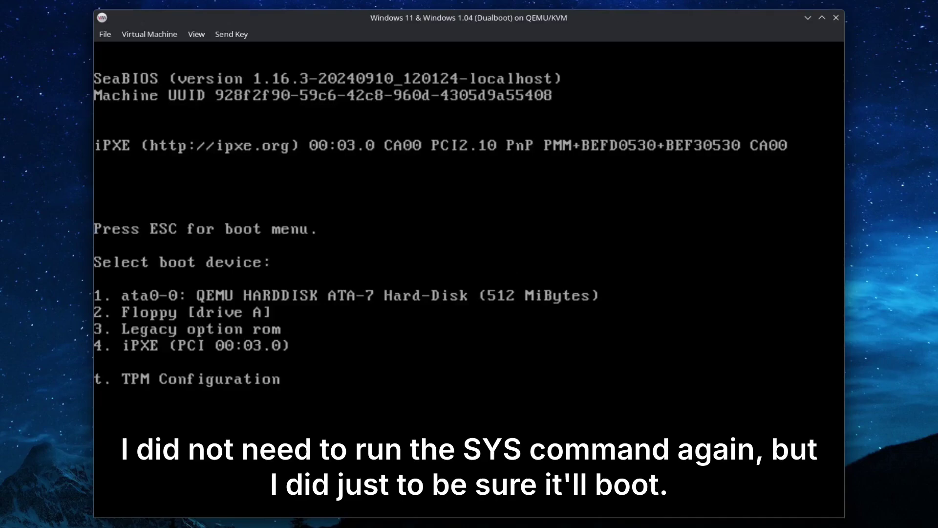
pyautogui.press('1')
pyautogui.press('Return')
pyautogui.press('Return')
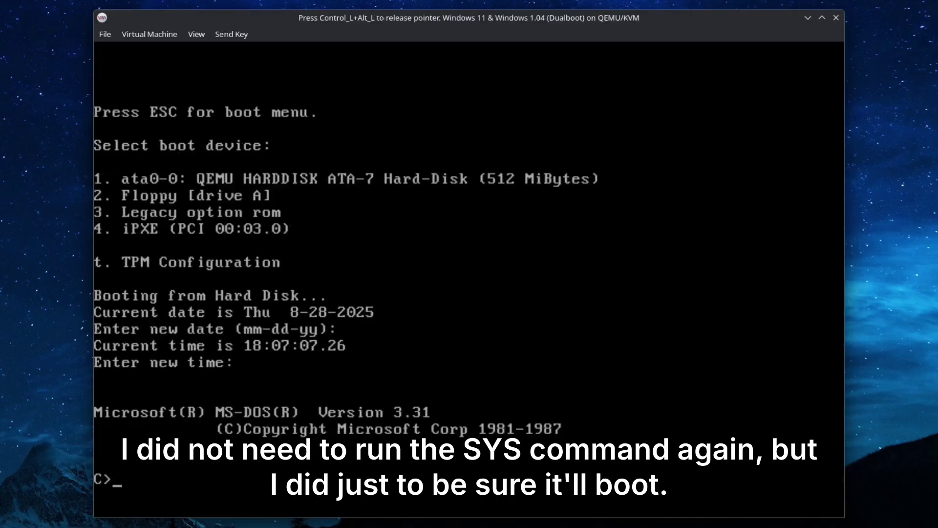
pyautogui.write('edit')
pyautogui.press('Return')
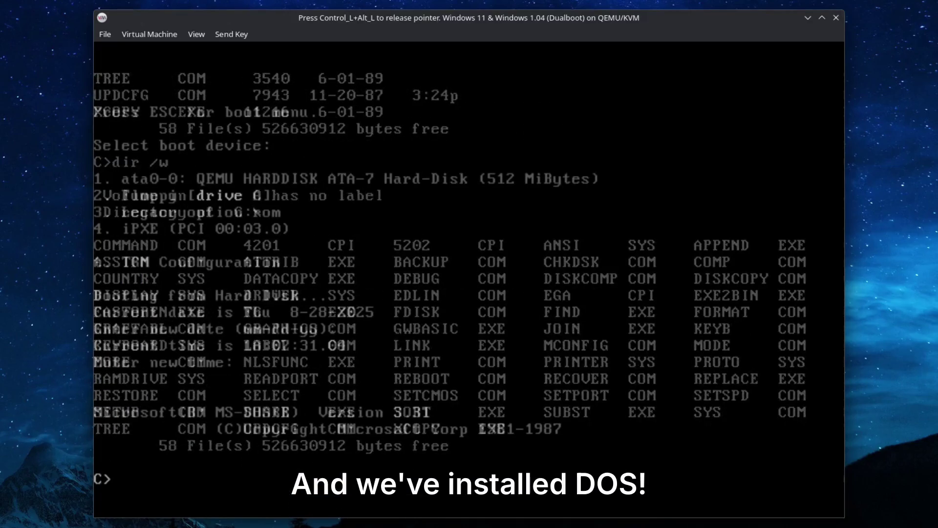
pyautogui.write('DO')
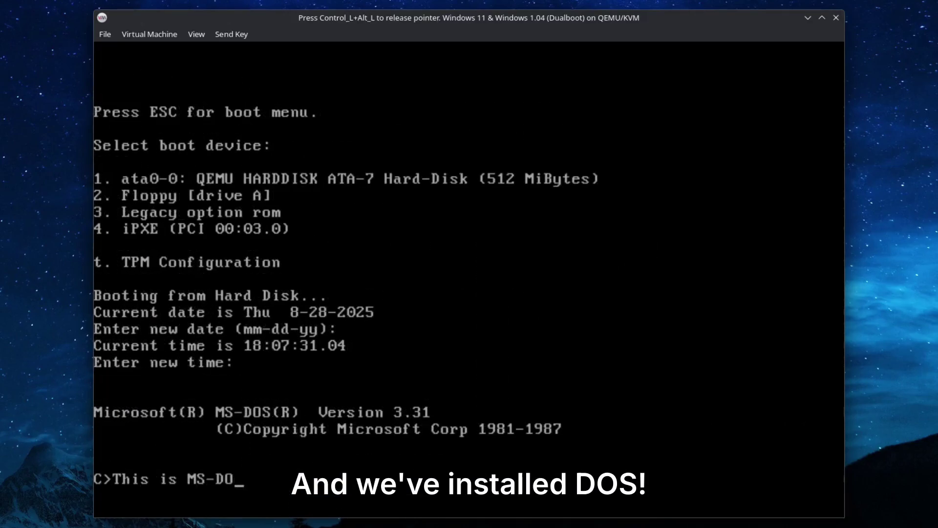
pyautogui.write('S 3.1!')
pyautogui.press('Return')
pyautogui.hotkey('ctrl', 'alt')
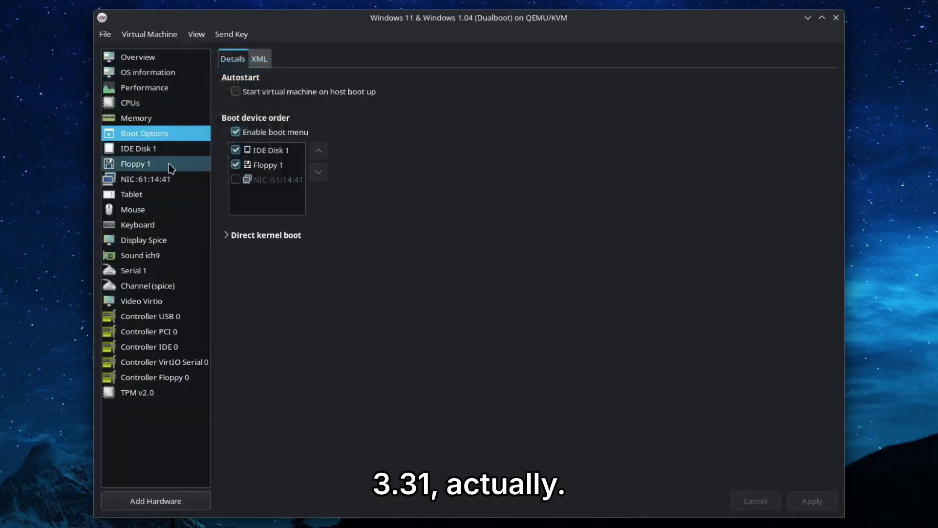
# Step: Point the floppy drive to Downloads/Windows 1.04/disk01.img and apply
pyautogui.click(141, 164)
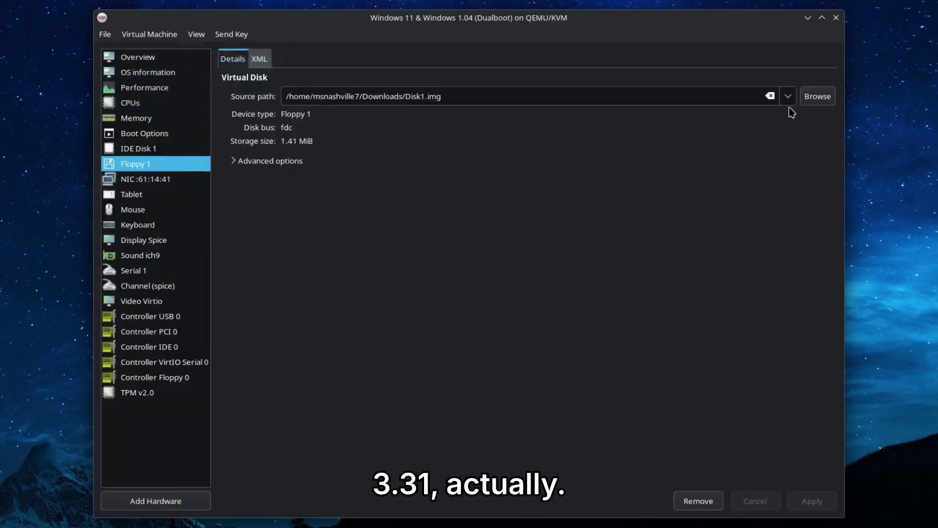
pyautogui.click(817, 96)
pyautogui.click(312, 193)
pyautogui.click(319, 402)
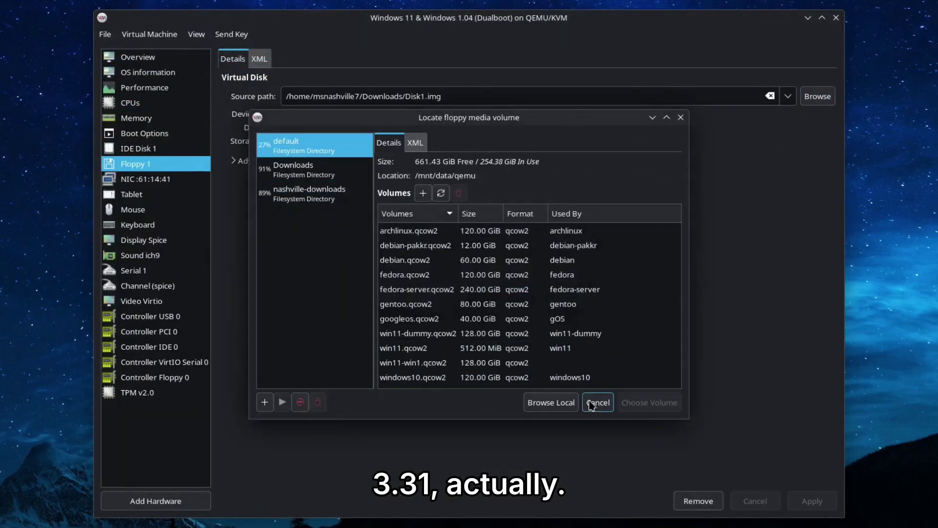
pyautogui.click(551, 402)
pyautogui.click(190, 118)
pyautogui.doubleClick(289, 120)
pyautogui.doubleClick(315, 96)
pyautogui.click(812, 501)
# Step: Back in the console, switch to drive A: with a:
pyautogui.click(196, 33)
pyautogui.click(205, 51)
pyautogui.click(372, 201)
pyautogui.write('a:')
pyautogui.press('Return')
# Step: List drive A, launch Windows 1.04 Setup and accept the keyboard choice
pyautogui.write('dir /w')
pyautogui.press('Return')
pyautogui.write('setup')
pyautogui.press('Return')
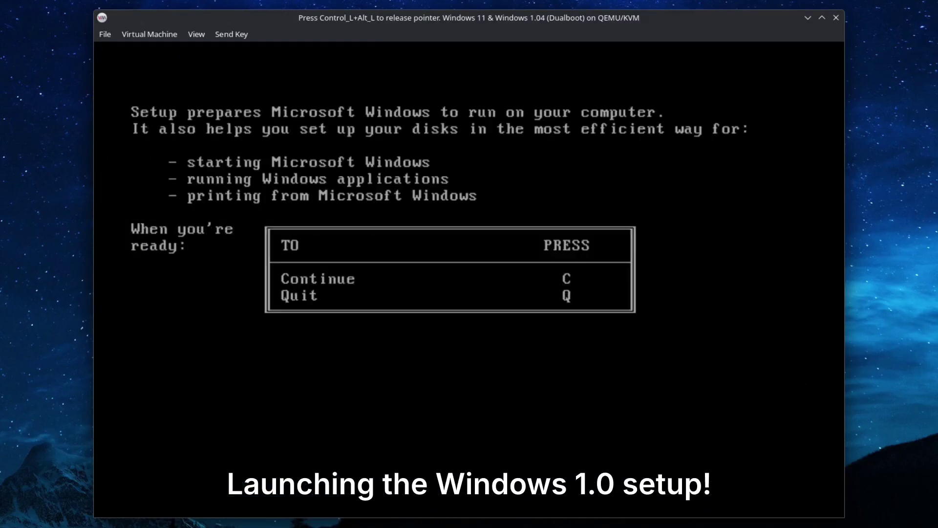
pyautogui.press('c')
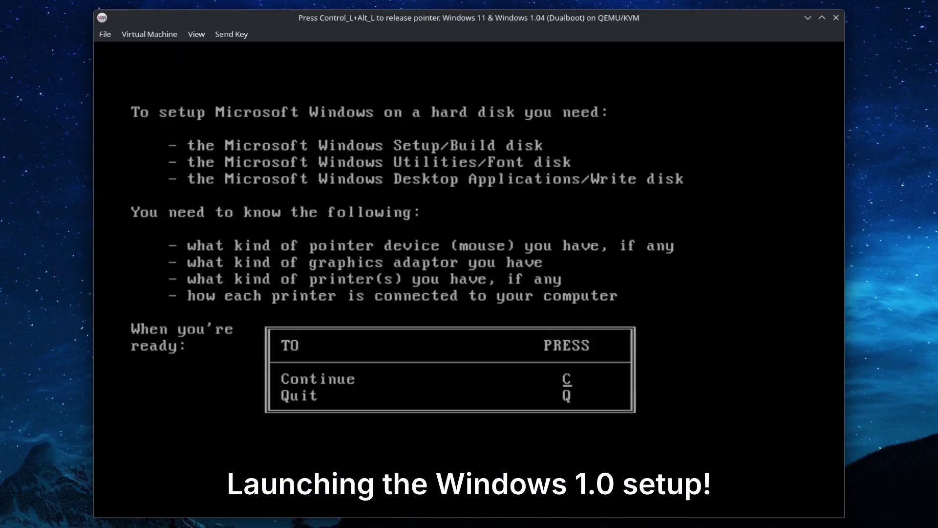
pyautogui.press('c')
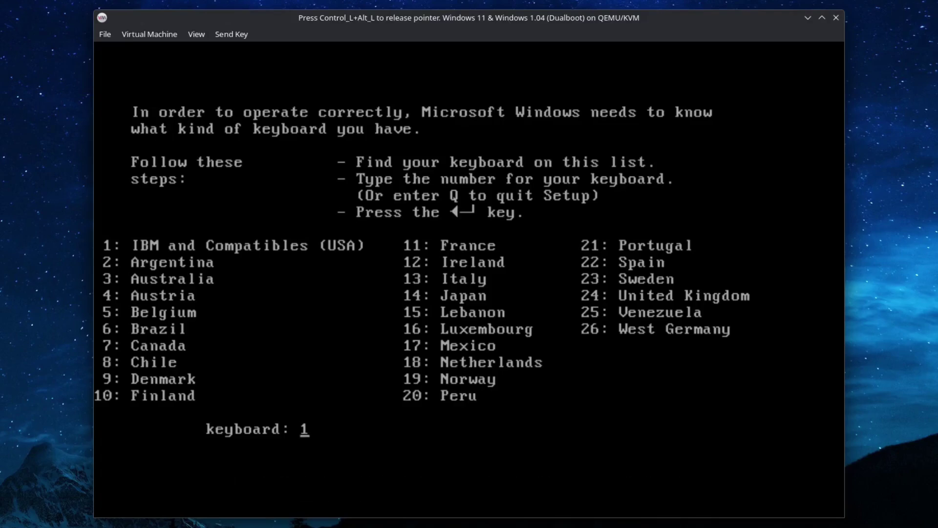
pyautogui.press('Return')
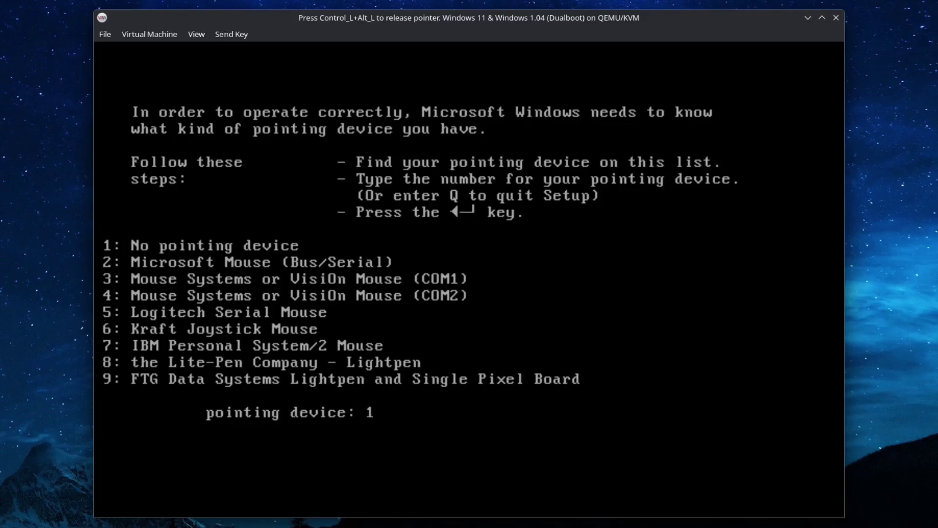
# Step: Choose mouse option 7 after confirming QEMU emulates a PS/2 mouse, and graphics adapter 1
pyautogui.write('7')
pyautogui.hotkey('ctrl', 'alt')
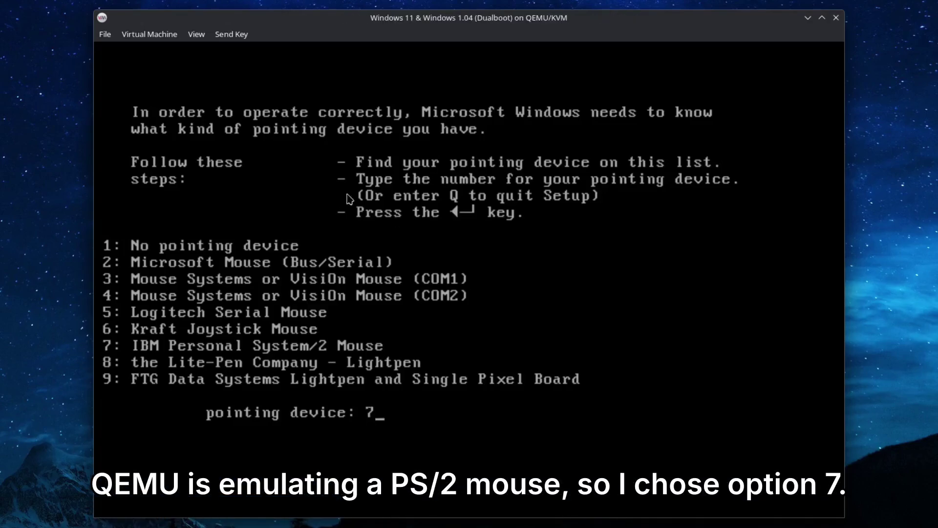
pyautogui.click(195, 34)
pyautogui.click(210, 65)
pyautogui.click(153, 209)
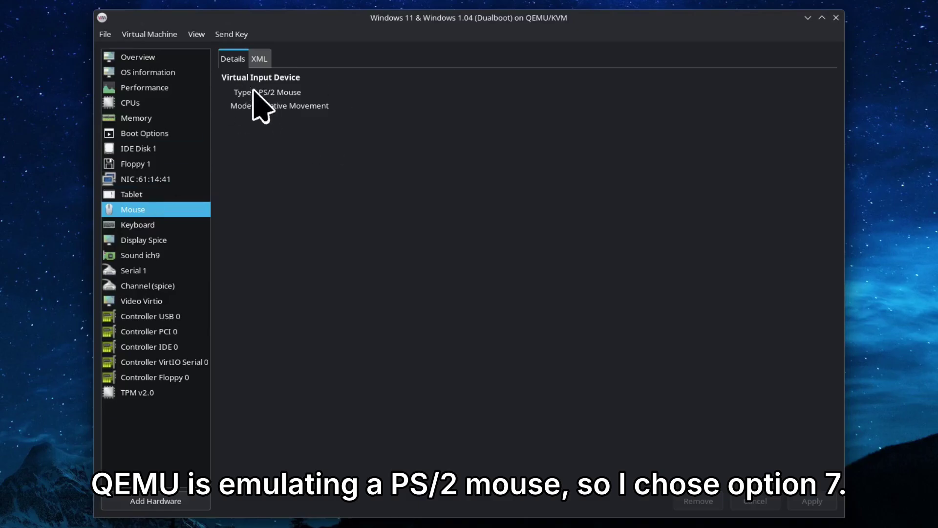
pyautogui.click(195, 34)
pyautogui.click(216, 51)
pyautogui.click(215, 97)
pyautogui.press('Return')
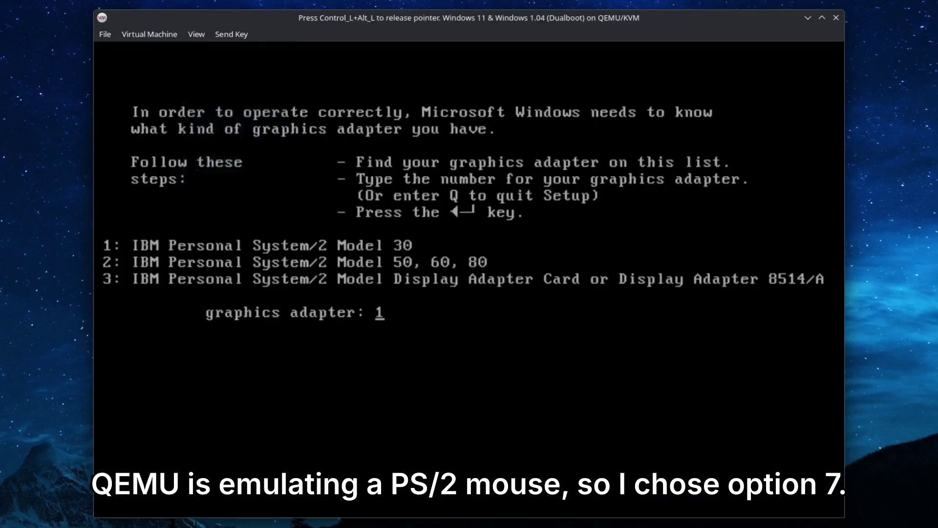
pyautogui.write('1')
pyautogui.press('Return')
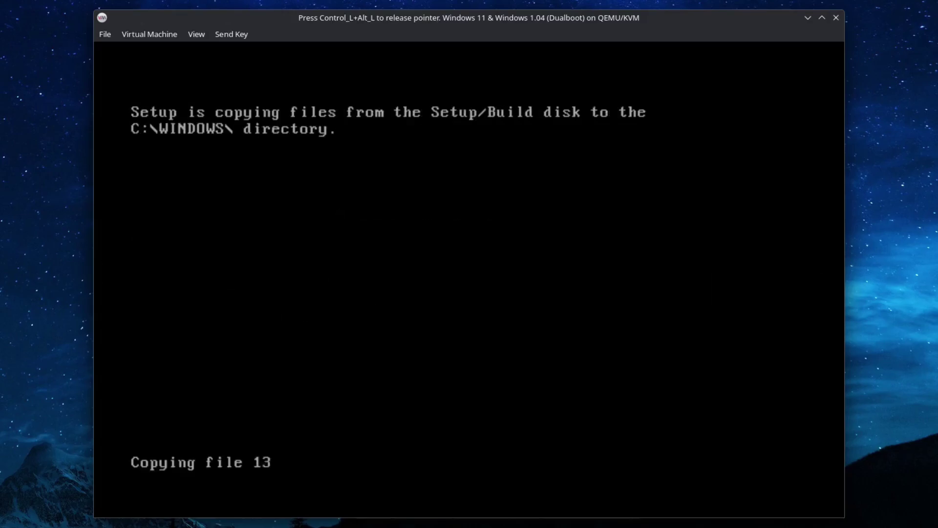
# Step: Switch Floppy 1's source to disk02.img from the Windows 1.04 storage pool
pyautogui.hotkey('ctrl', 'alt')
pyautogui.click(196, 33)
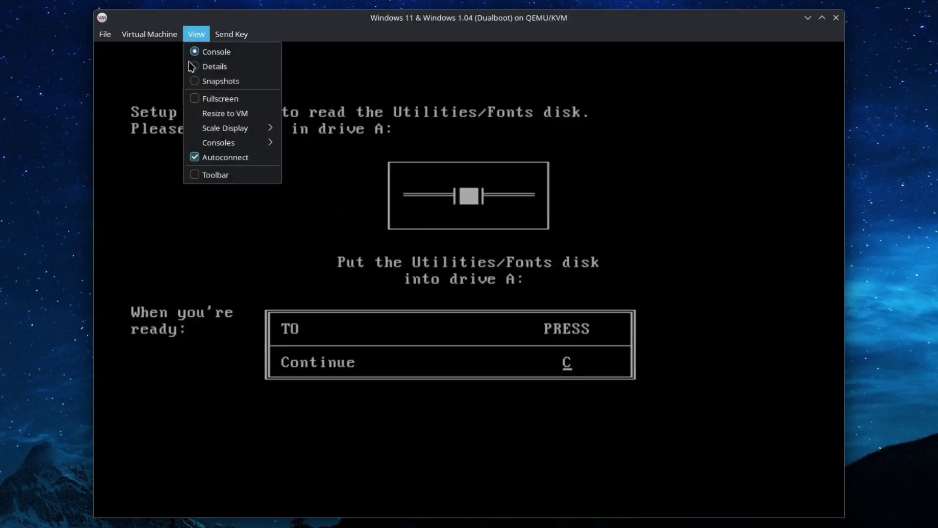
pyautogui.click(205, 65)
pyautogui.click(139, 148)
pyautogui.click(136, 163)
pyautogui.click(816, 97)
pyautogui.click(293, 217)
pyautogui.click(397, 245)
pyautogui.click(645, 397)
pyautogui.click(811, 501)
pyautogui.click(195, 34)
pyautogui.click(205, 50)
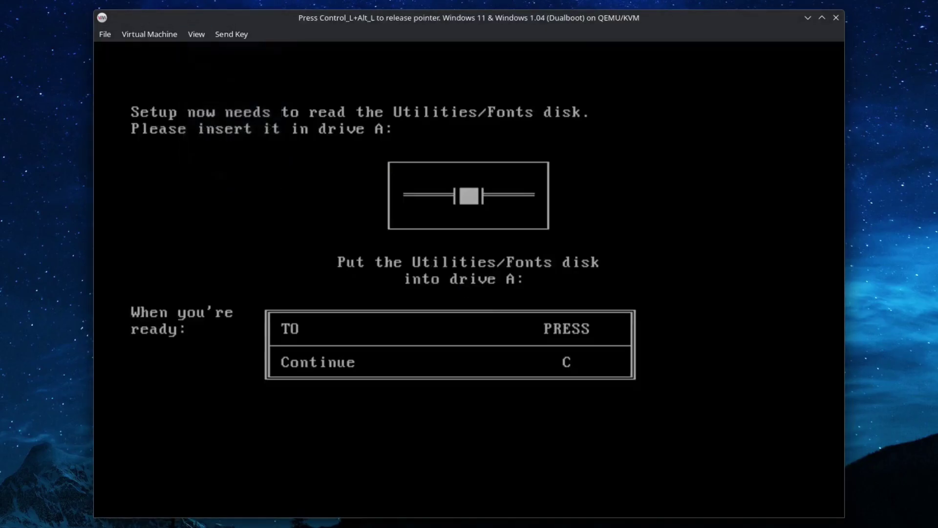
# Step: Continue Setup with the second disk, skipping printer installation
pyautogui.press('c')
pyautogui.press('n')
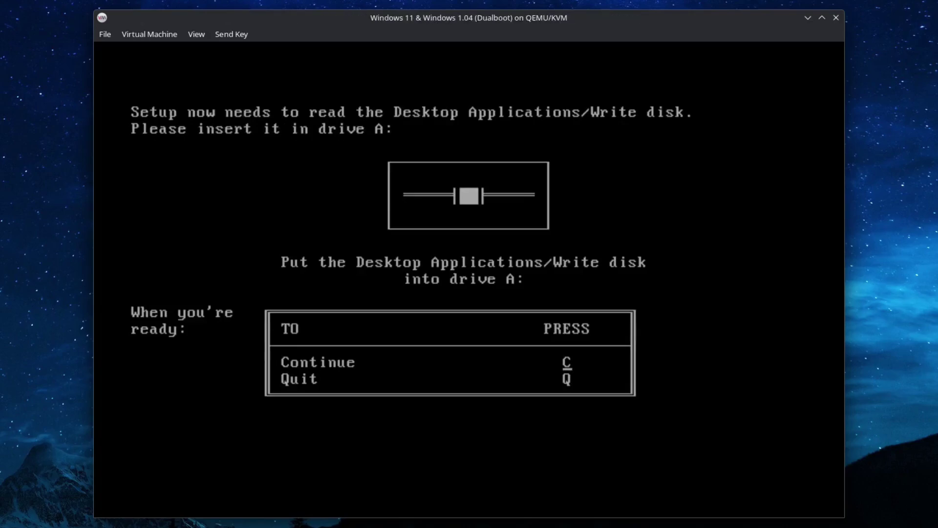
pyautogui.hotkey('ctrl', 'alt')
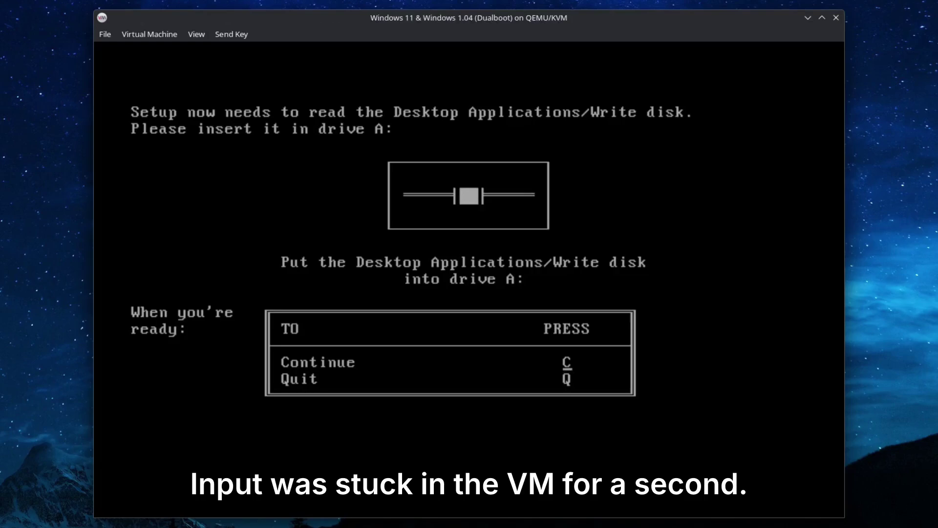
pyautogui.press('c')
pyautogui.hotkey('ctrl', 'alt')
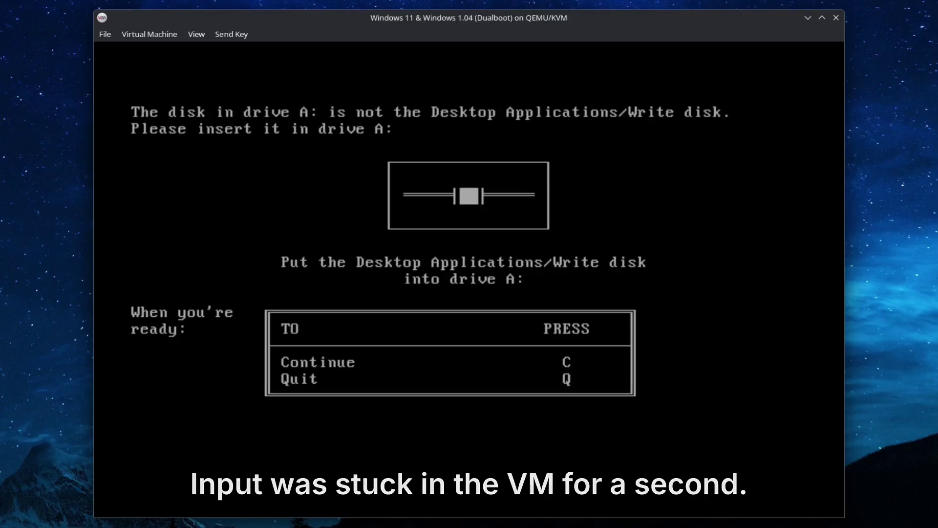
pyautogui.hotkey('ctrl', 'alt')
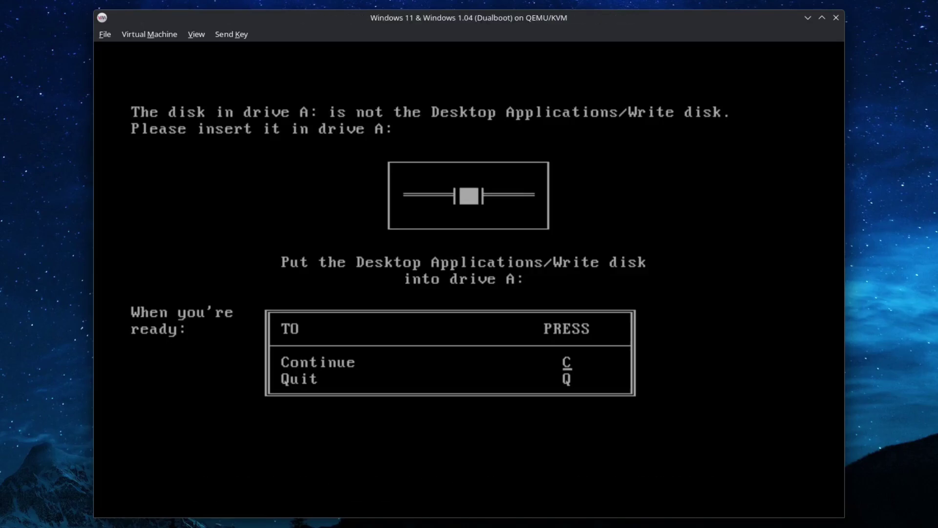
pyautogui.hotkey('ctrl', 'alt')
# Step: Swap Floppy 1's image to disk03.img and return to the VM console
pyautogui.click(196, 33)
pyautogui.click(208, 65)
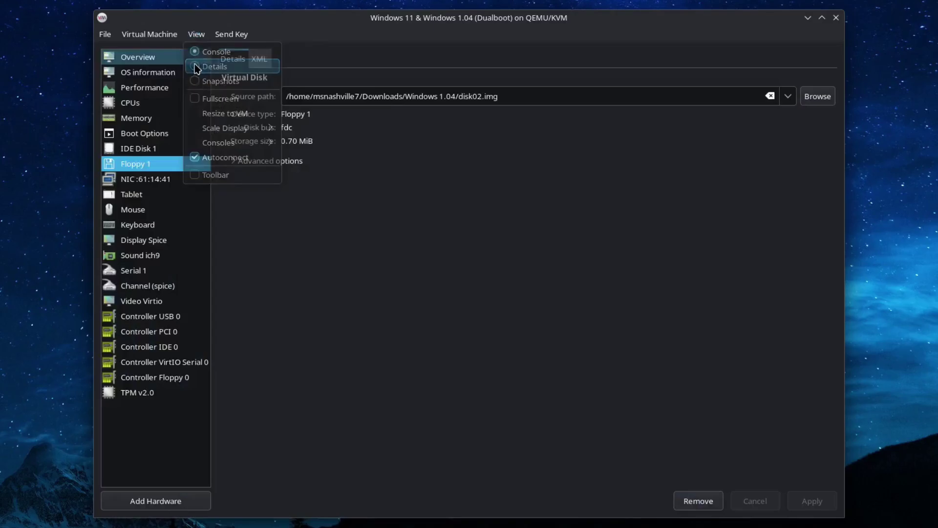
pyautogui.click(817, 96)
pyautogui.click(524, 259)
pyautogui.click(665, 413)
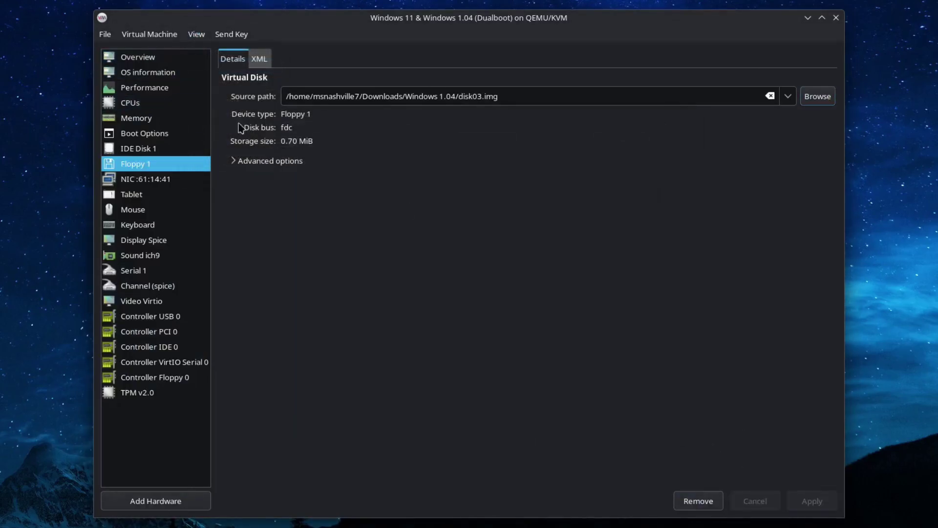
pyautogui.click(196, 33)
pyautogui.click(207, 51)
# Step: Finish Setup with the Write disk, open WRITE.EXE and type a short note
pyautogui.press('c')
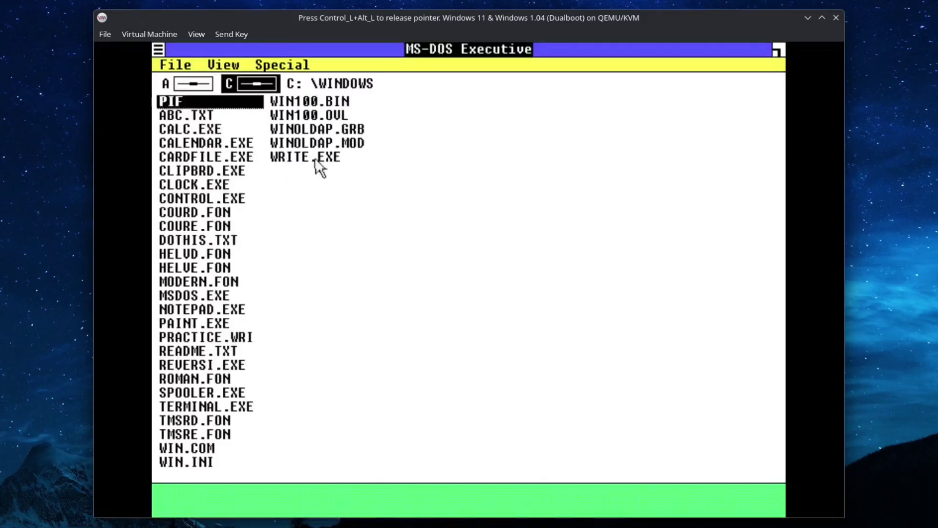
pyautogui.doubleClick(315, 160)
pyautogui.write('This is Windows 1.04 in QEMU!')
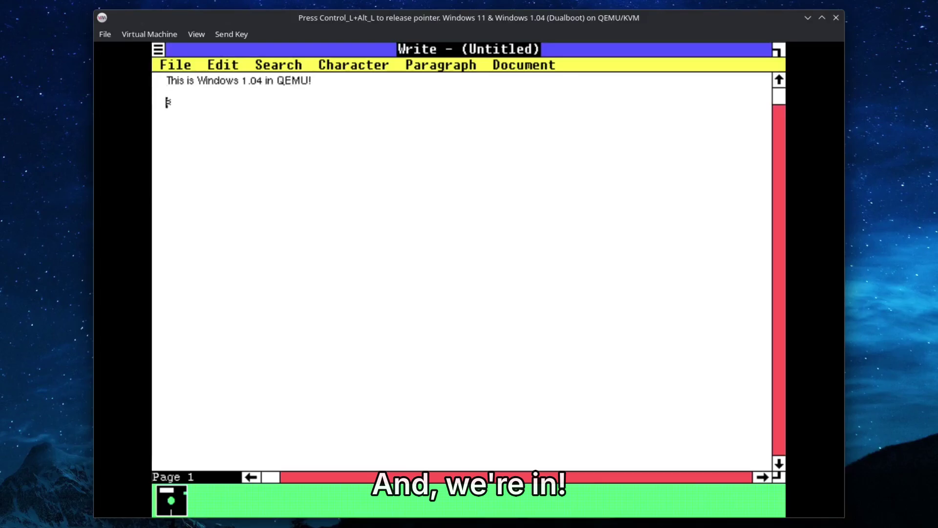
pyautogui.write('Now to get Windows 11 instlled')
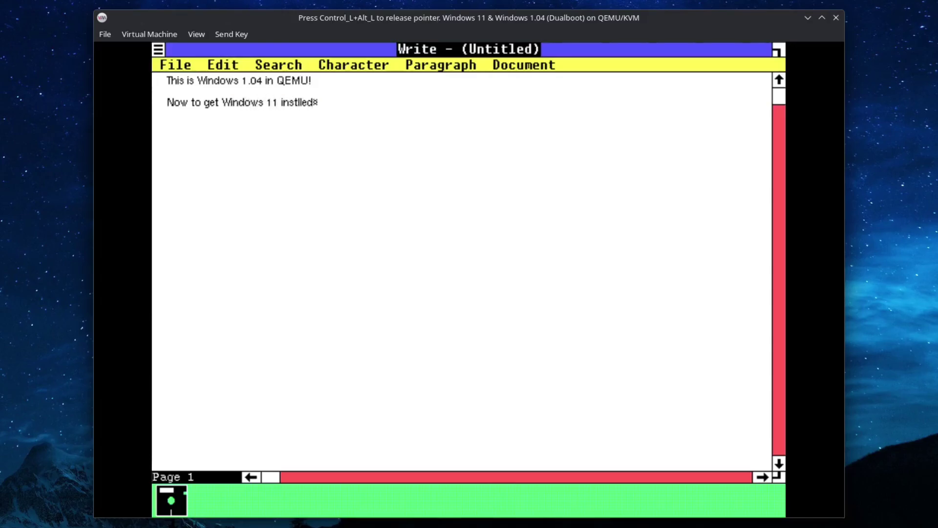
pyautogui.press('BackSpace')
pyautogui.press('BackSpace')
pyautogui.press('BackSpace')
pyautogui.press('BackSpace')
pyautogui.write('alled..')
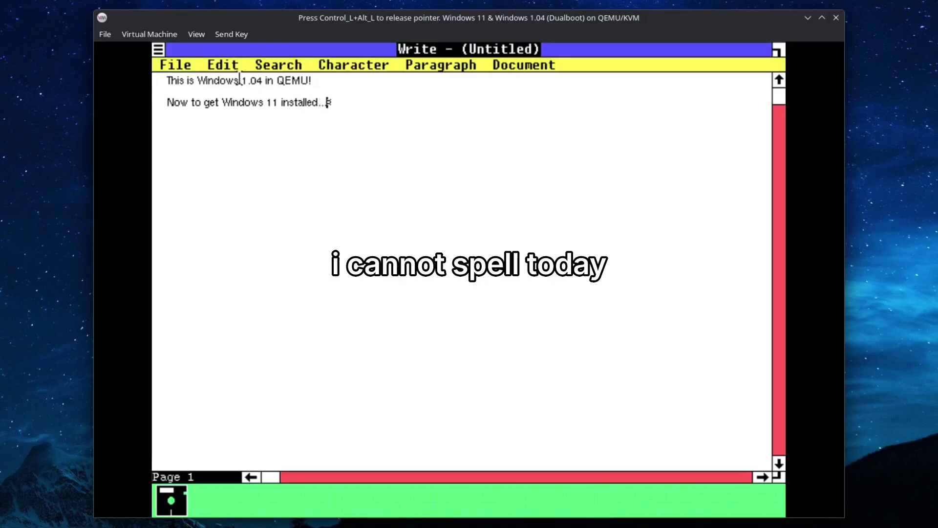
# Step: Save the Write document as doc
pyautogui.click(174, 66)
pyautogui.click(186, 108)
pyautogui.write('doc')
pyautogui.press('Return')
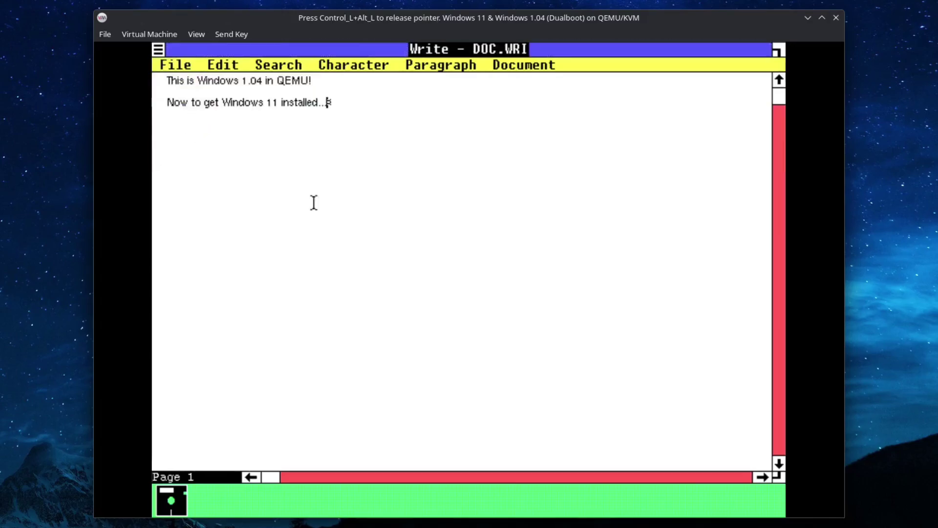
# Step: Close Write via its control menu, returning to MS-DOS Executive
pyautogui.click(179, 68)
pyautogui.click(162, 63)
pyautogui.click(158, 49)
pyautogui.click(188, 120)
# Step: Force the VM off and view its hardware details
pyautogui.click(149, 34)
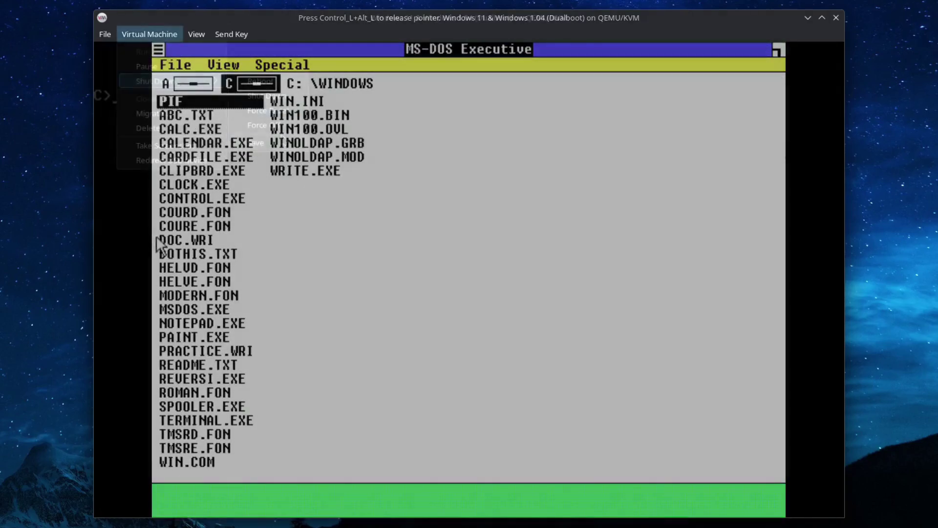
pyautogui.click(229, 112)
pyautogui.click(513, 326)
pyautogui.click(196, 34)
pyautogui.click(195, 65)
pyautogui.click(170, 145)
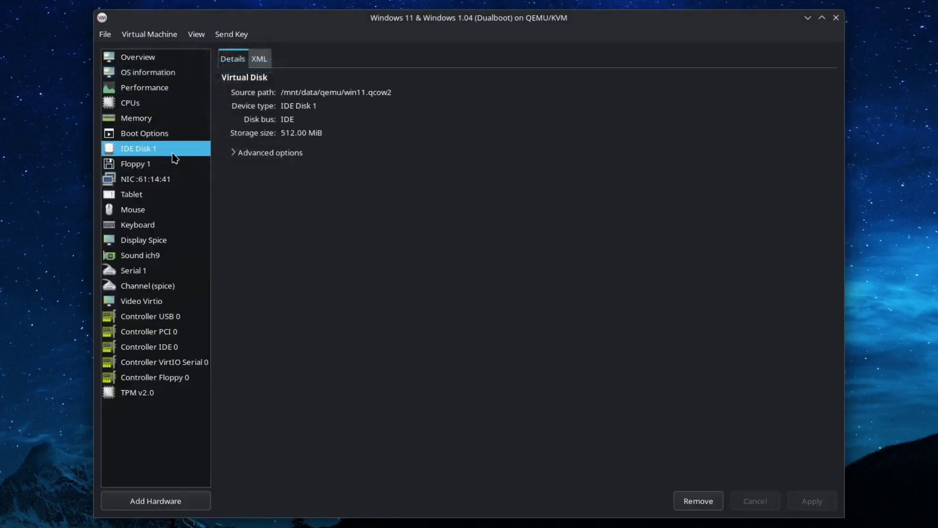
# Step: Add a 120 GiB storage disk on the SATA bus
pyautogui.click(156, 501)
pyautogui.click(405, 170)
pyautogui.write('120.0')
pyautogui.click(451, 276)
pyautogui.click(457, 296)
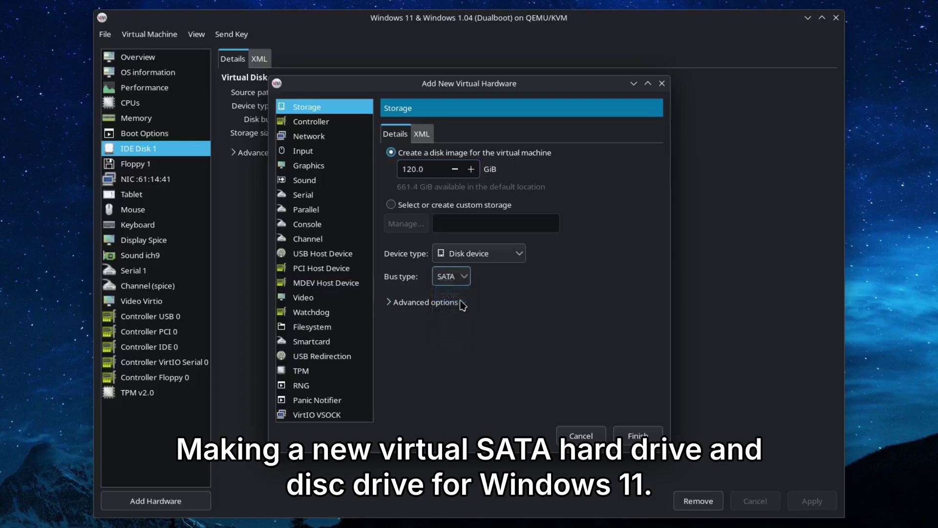
pyautogui.click(635, 435)
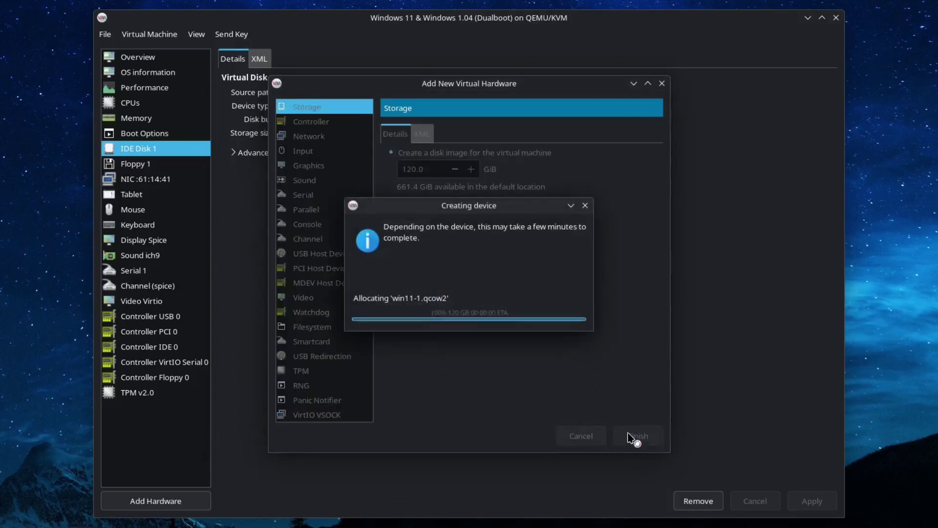
# Step: Add a SATA CD-ROM drive using windows64.iso as its media
pyautogui.click(197, 34)
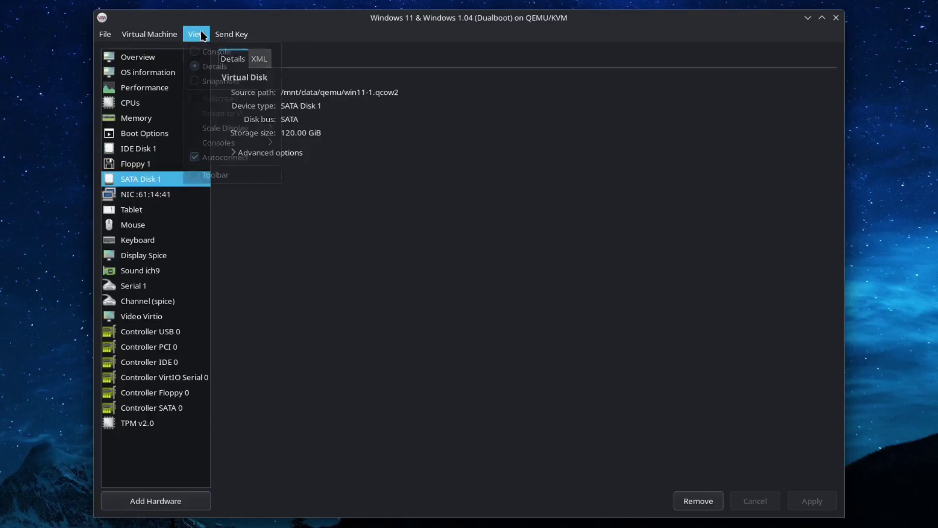
pyautogui.click(334, 268)
pyautogui.click(180, 502)
pyautogui.click(483, 254)
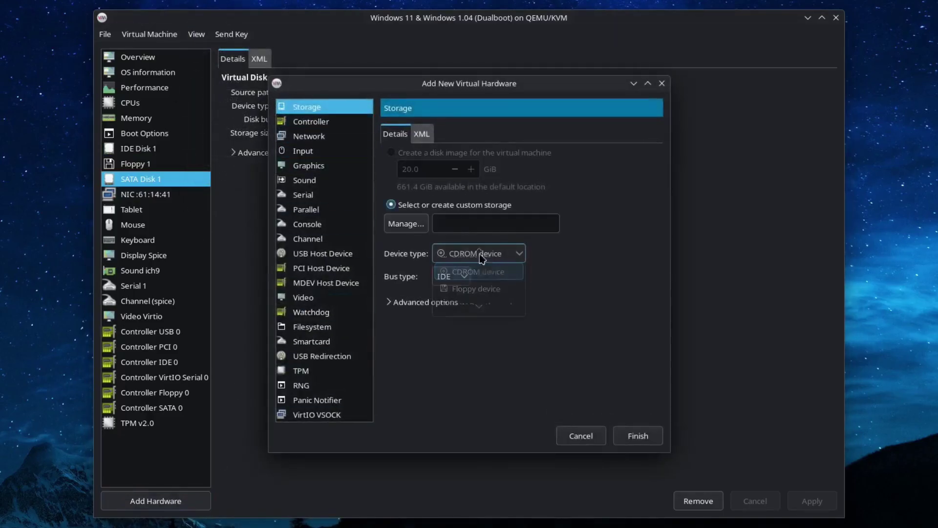
pyautogui.click(484, 271)
pyautogui.click(405, 223)
pyautogui.click(299, 217)
pyautogui.click(309, 193)
pyautogui.click(425, 260)
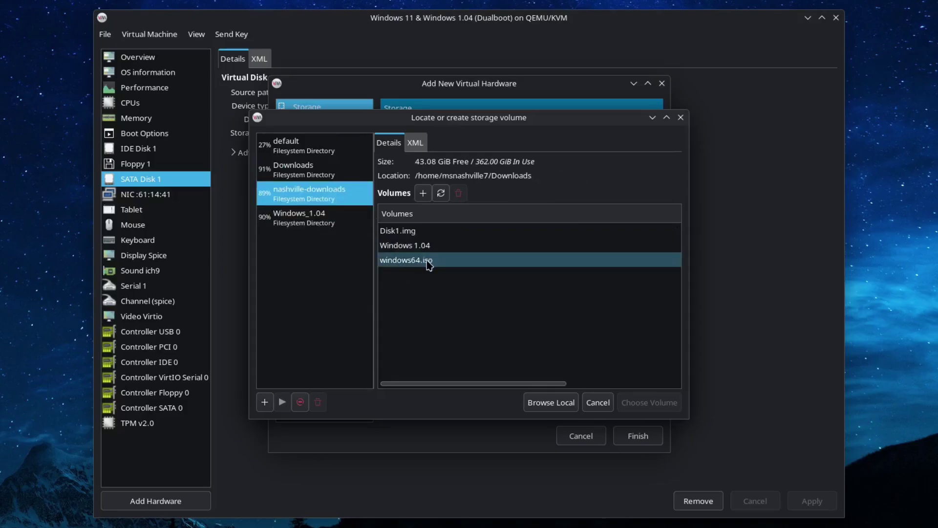
pyautogui.doubleClick(429, 260)
pyautogui.click(436, 277)
pyautogui.click(444, 288)
pyautogui.click(638, 435)
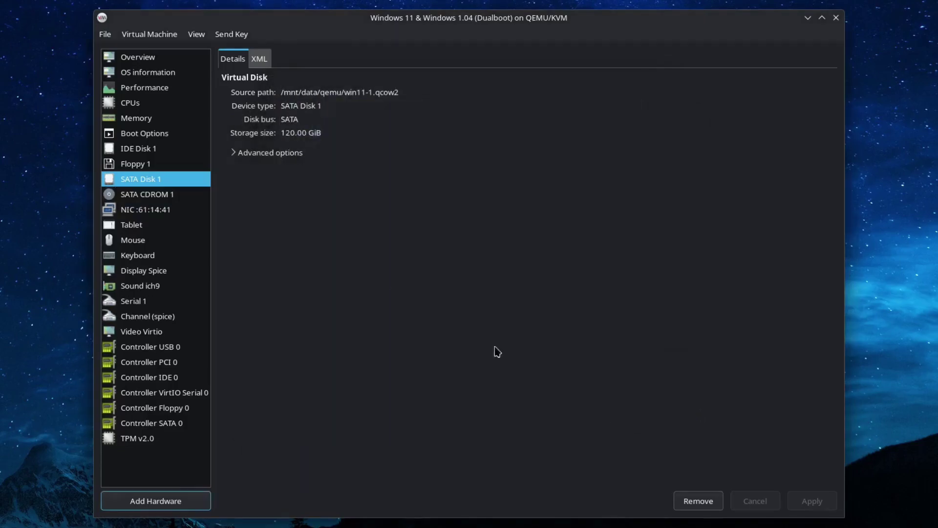
# Step: Run the VM and bring up the BIOS boot device menu
pyautogui.click(166, 196)
pyautogui.click(177, 34)
pyautogui.click(161, 54)
pyautogui.press('Escape')
# Step: Boot from the DVD and set time and currency format to English (United Kingdom)
pyautogui.press('5')
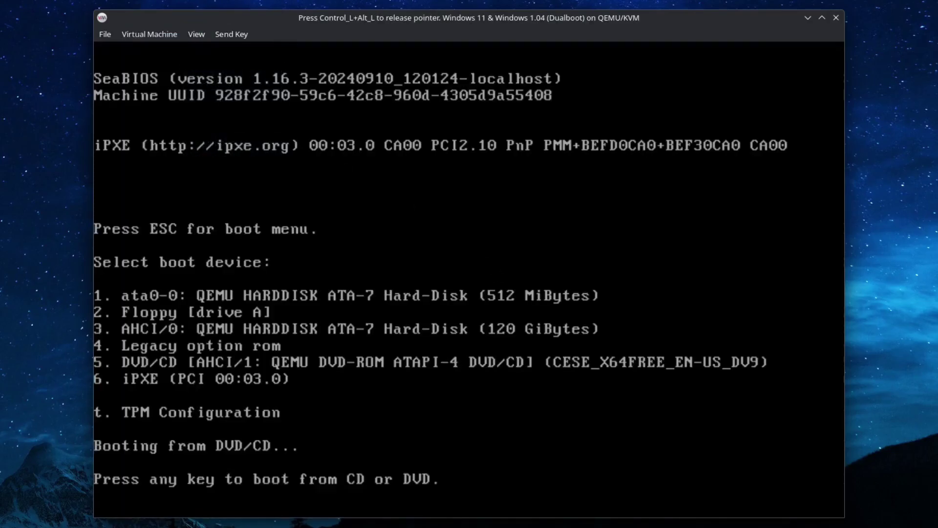
pyautogui.press('Return')
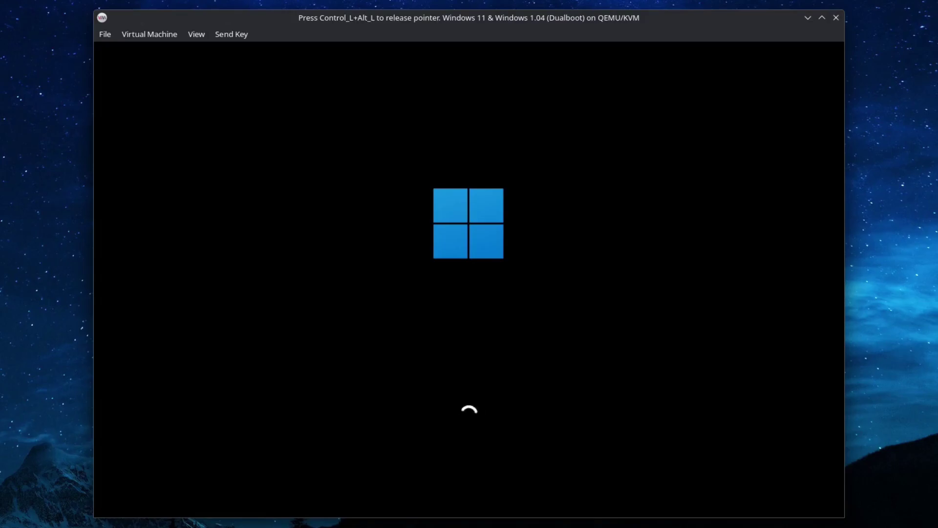
pyautogui.hotkey('ctrl', 'alt')
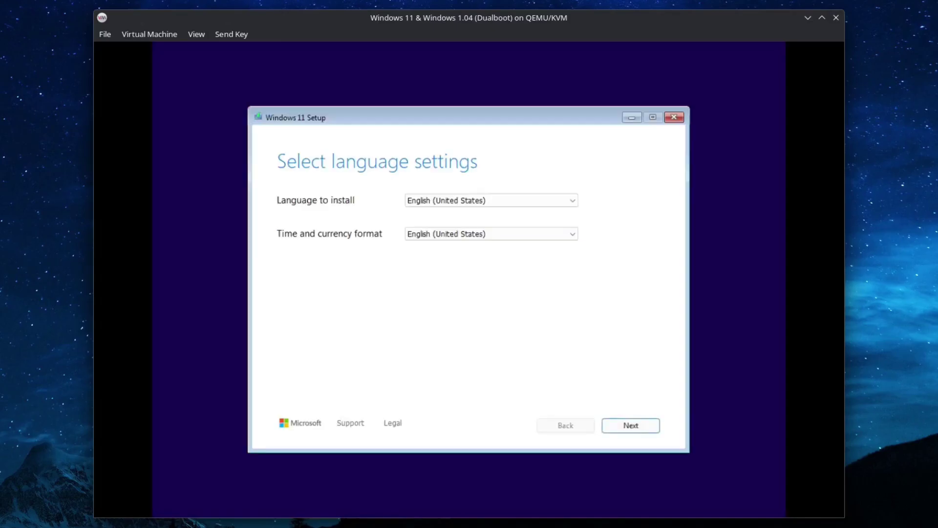
pyautogui.click(486, 235)
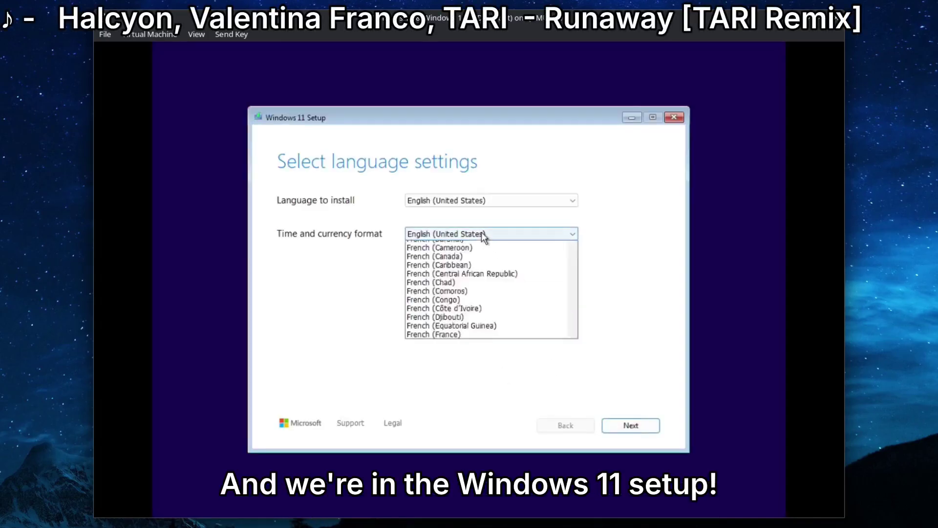
pyautogui.scroll(1, 471, 271)
pyautogui.click(471, 270)
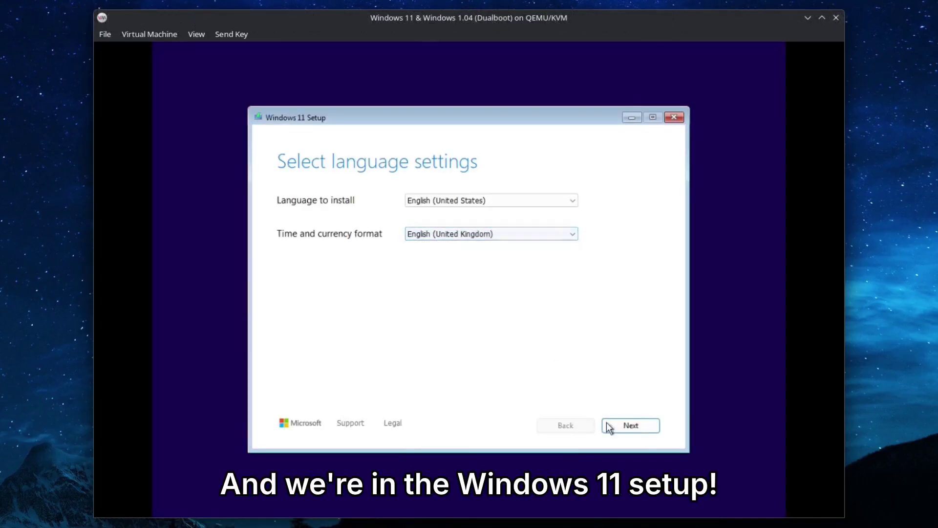
# Step: Accept the licence terms and install Windows 11 onto the 120 GB unallocated disk
pyautogui.click(641, 427)
pyautogui.click(617, 427)
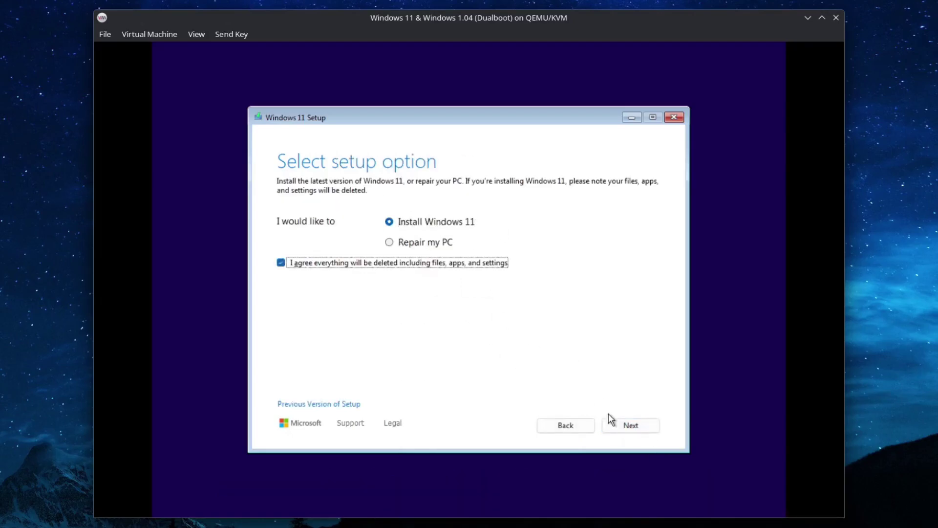
pyautogui.click(618, 423)
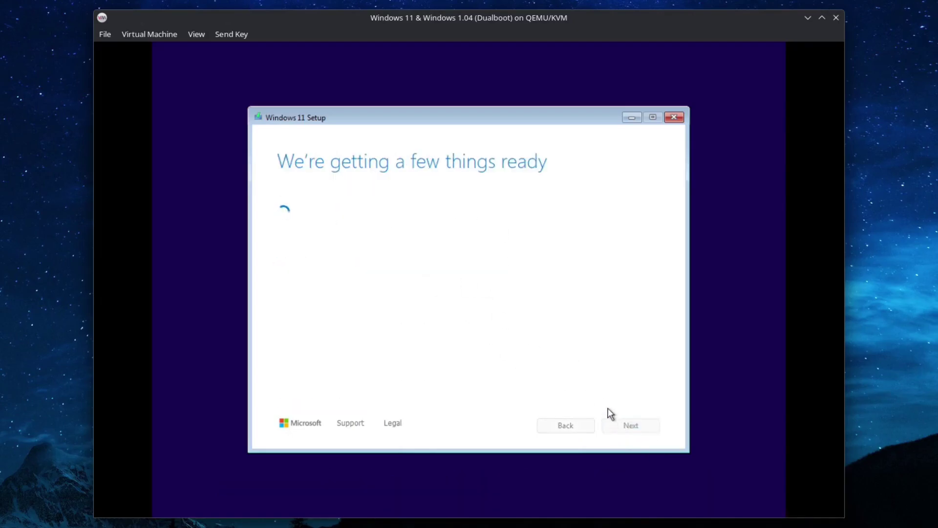
pyautogui.click(649, 423)
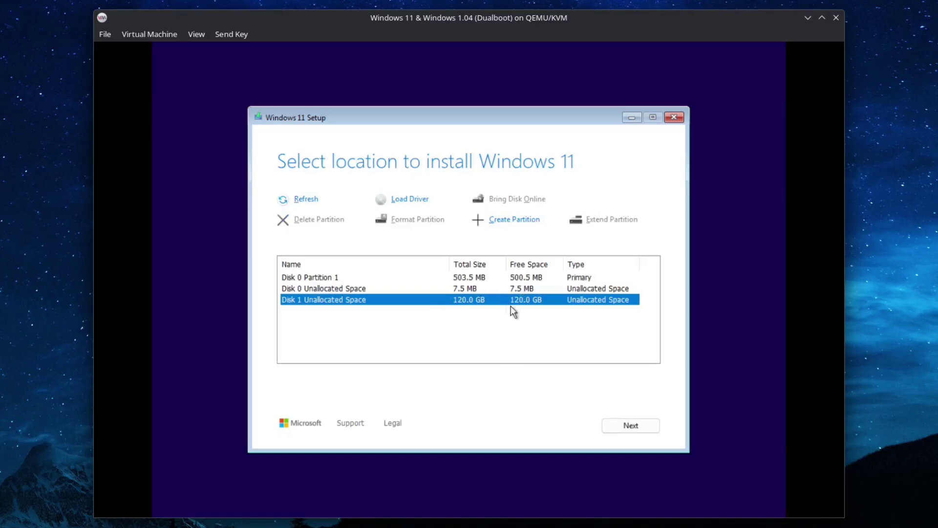
pyautogui.click(644, 424)
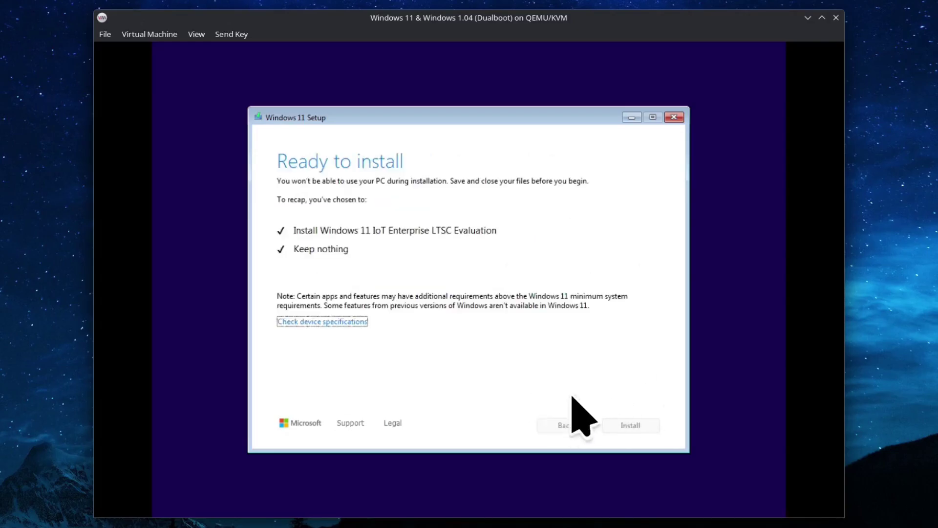
pyautogui.click(623, 425)
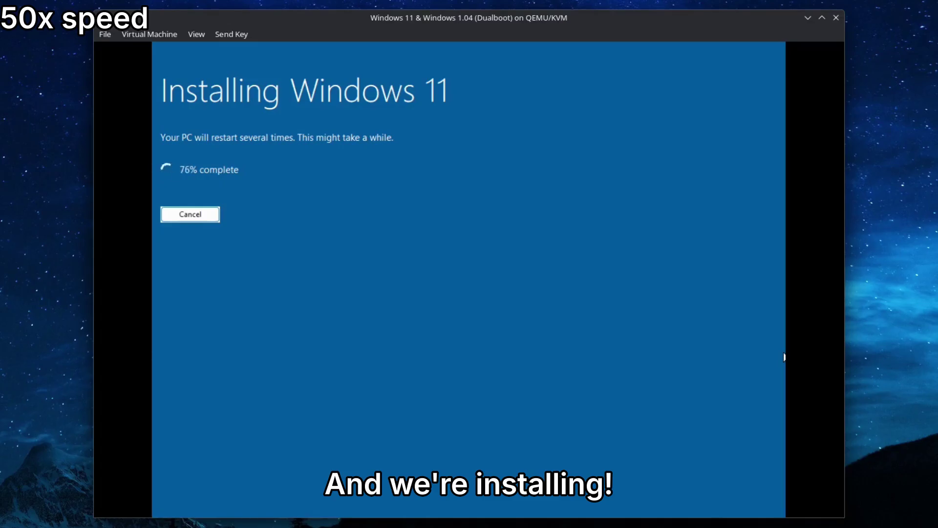
# Step: Rerun Windows 11 Setup from the DVD and install onto the lone 120 GB Disk 0
pyautogui.press('Escape')
pyautogui.press('Escape')
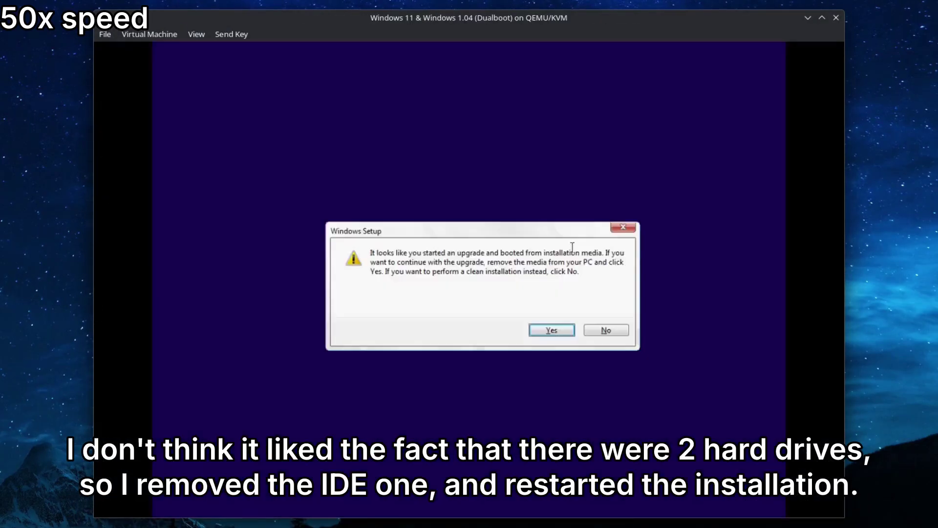
pyautogui.click(605, 329)
pyautogui.click(632, 481)
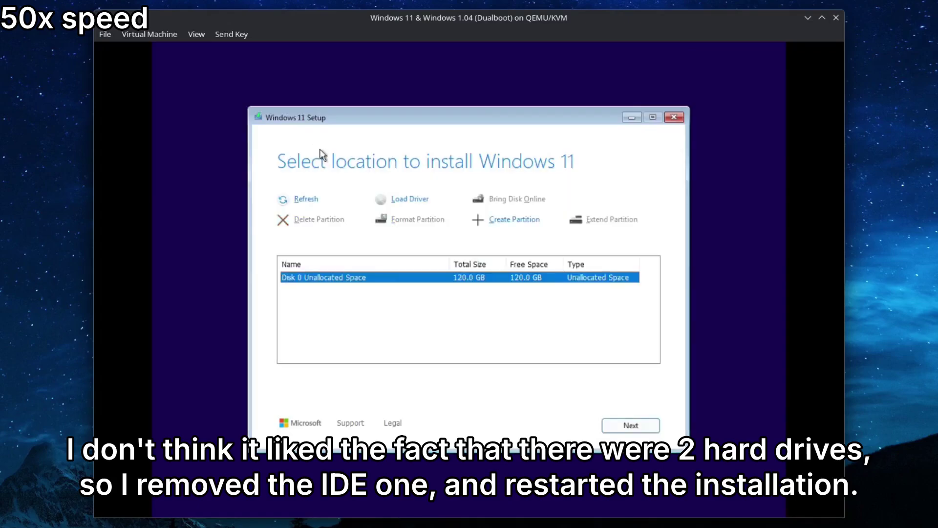
pyautogui.click(630, 425)
pyautogui.click(641, 426)
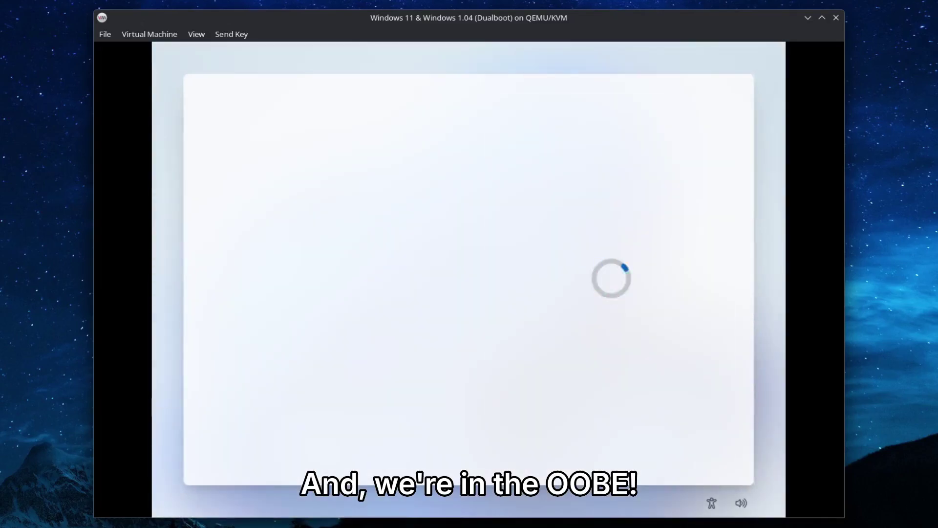
# Step: Confirm region and keyboard, choose domain join for a local account, then browse for a CD image
pyautogui.click(687, 446)
pyautogui.click(687, 446)
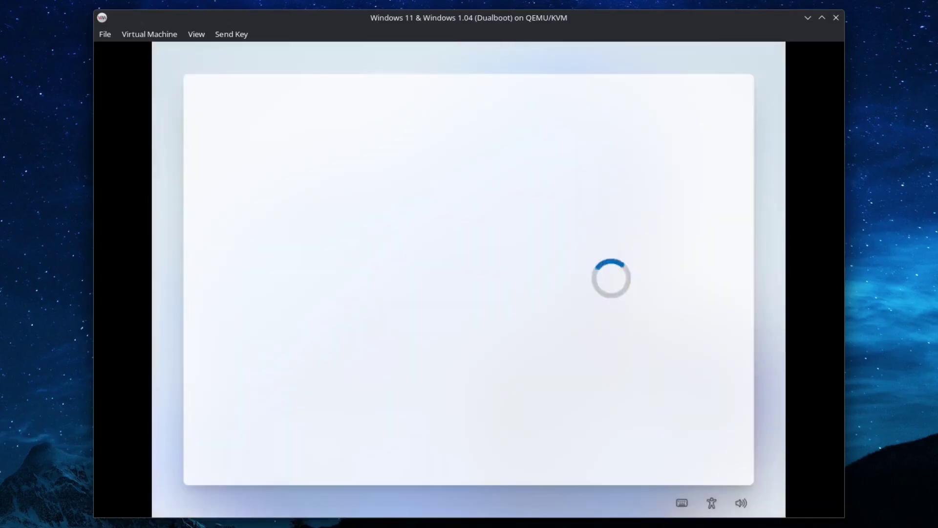
pyautogui.click(517, 291)
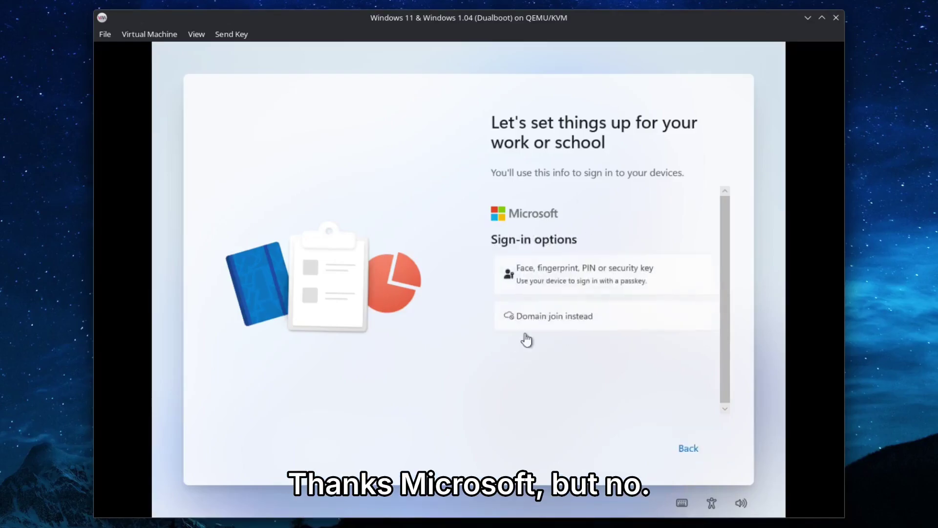
pyautogui.click(533, 317)
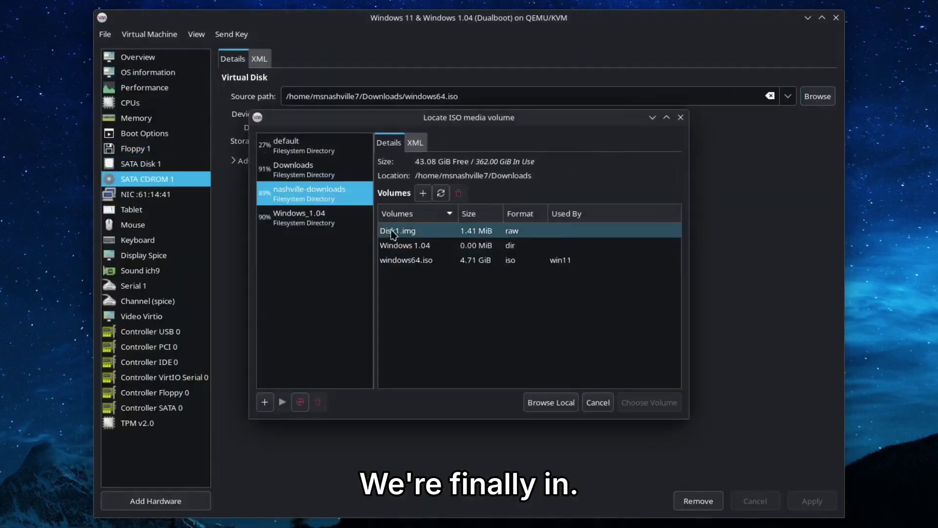
pyautogui.click(405, 259)
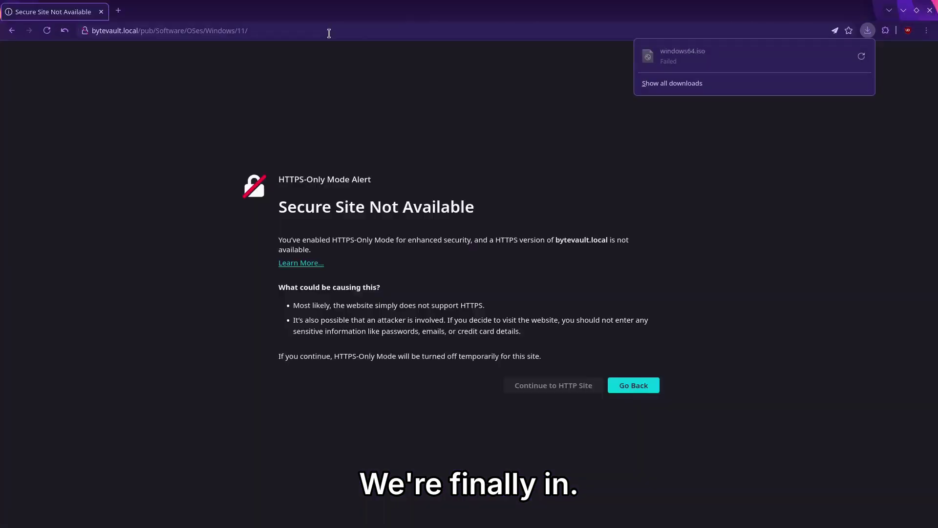
# Step: Search for windows virtio and download the VirtIO driver ISO from the guide
pyautogui.write('windows virtio')
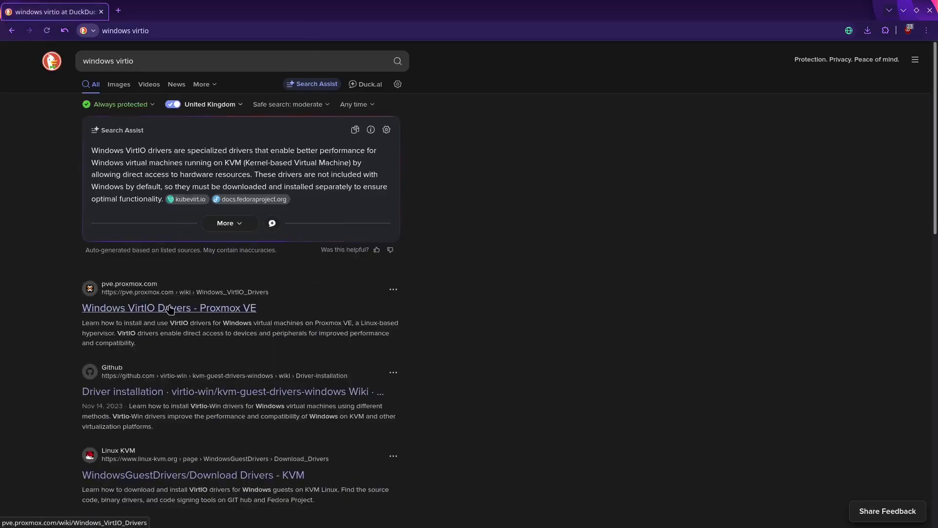
pyautogui.click(184, 389)
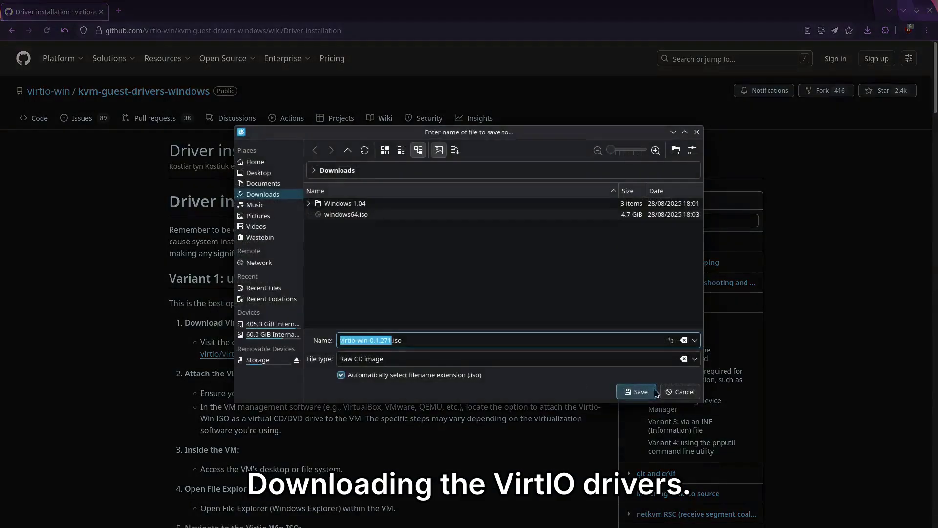
pyautogui.click(654, 392)
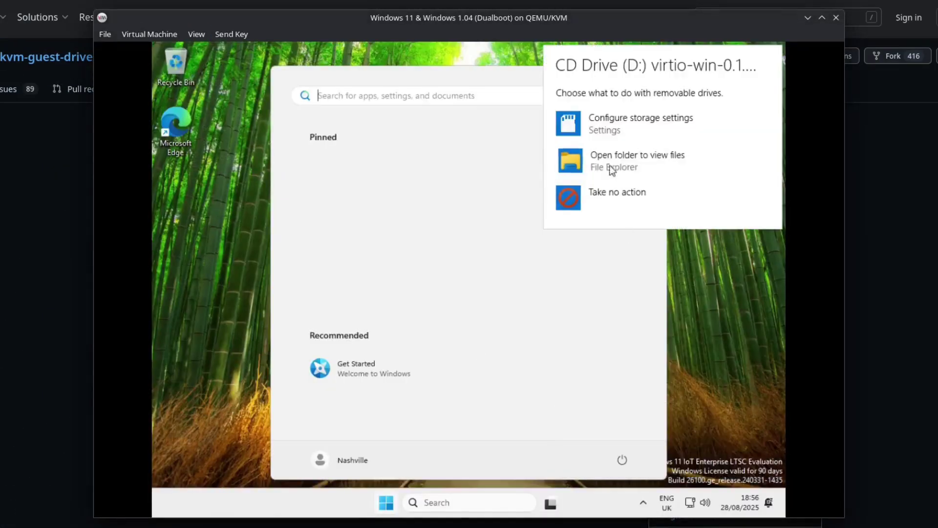
# Step: Open the VM's CD drive and start installing the VirtIO guest tools
pyautogui.click(611, 170)
pyautogui.doubleClick(408, 419)
pyautogui.click(325, 394)
pyautogui.click(471, 423)
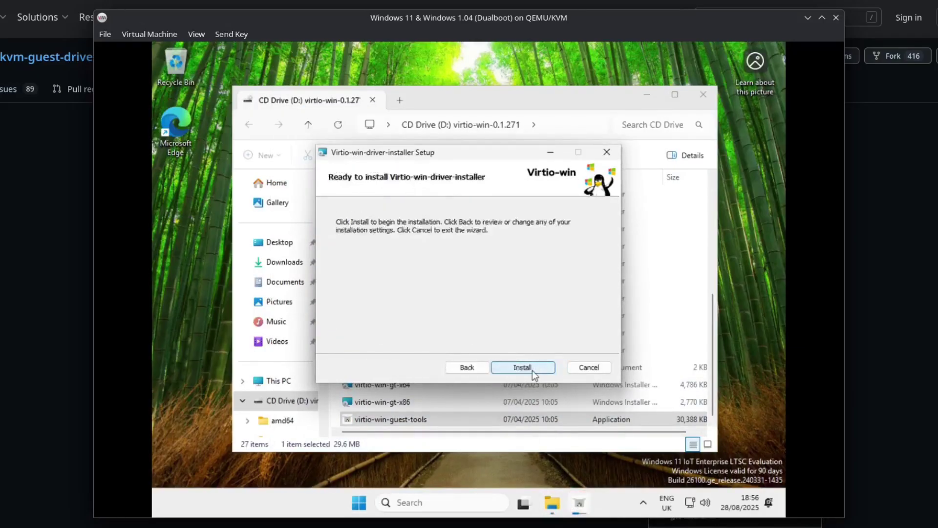
# Step: Install the VirtIO drivers and pick a new guest screen resolution
pyautogui.click(530, 370)
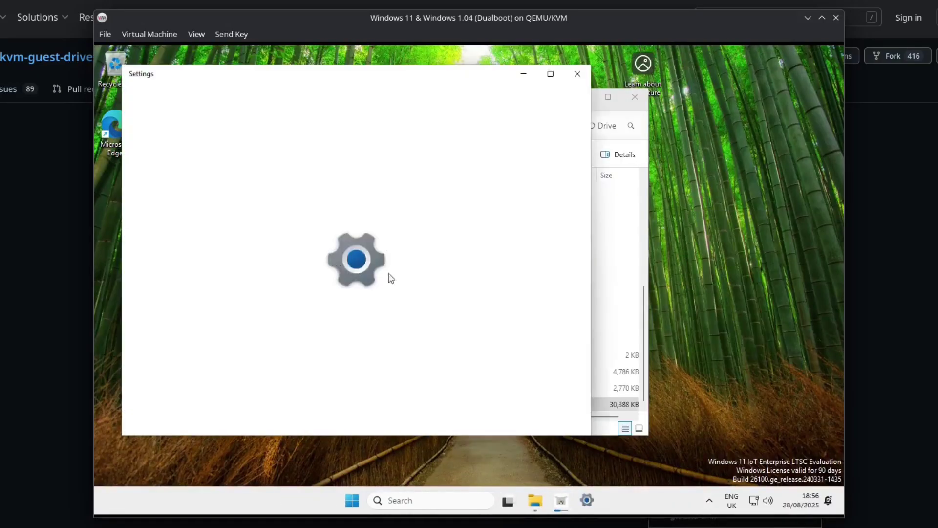
pyautogui.click(529, 400)
pyautogui.click(530, 400)
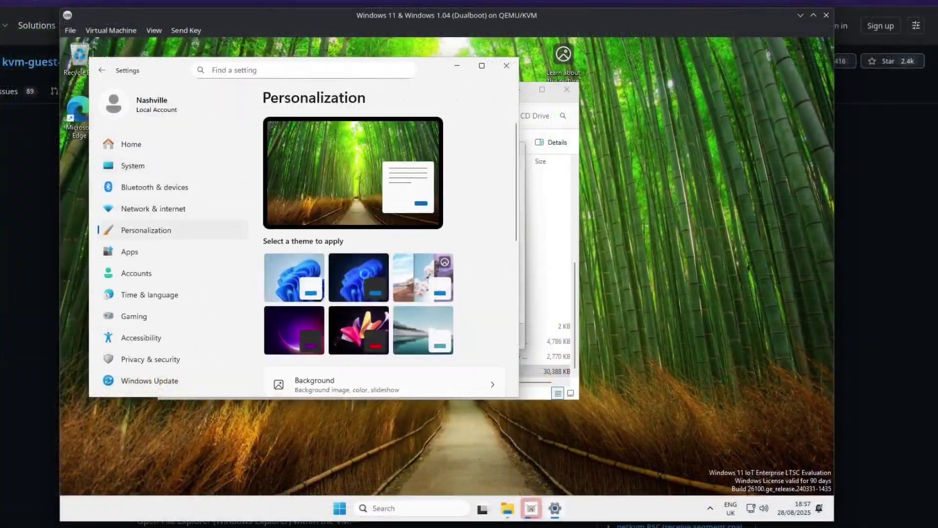
# Step: Apply the dark theme, close File Explorer and the finished guest tools setup, then restart
pyautogui.click(365, 274)
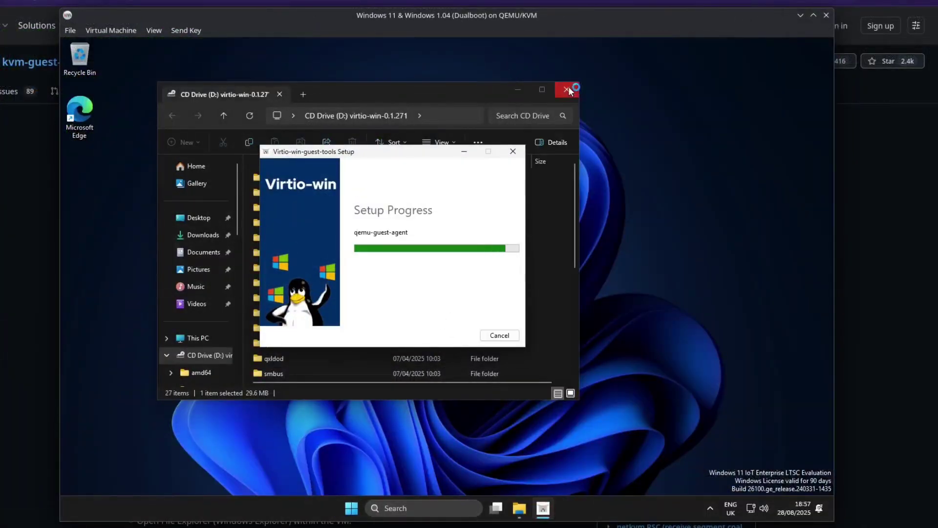
pyautogui.click(567, 89)
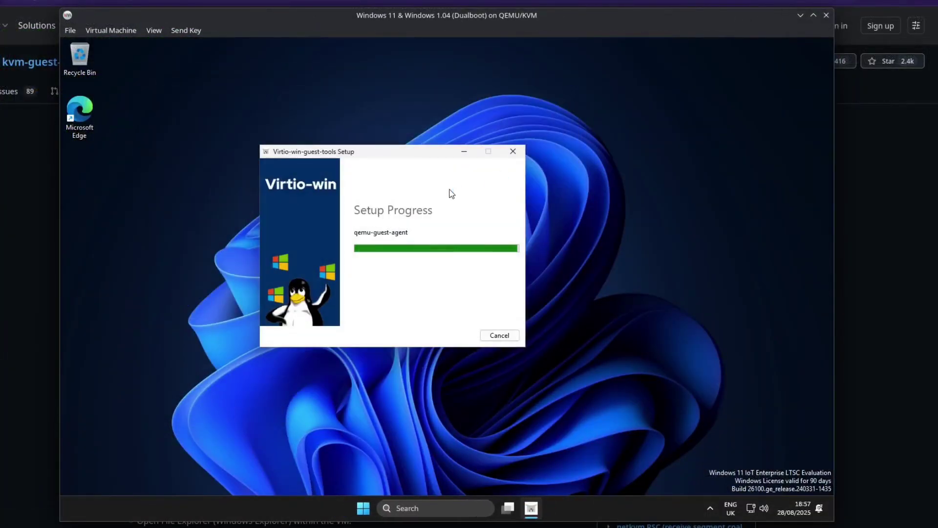
pyautogui.click(499, 335)
pyautogui.press('super')
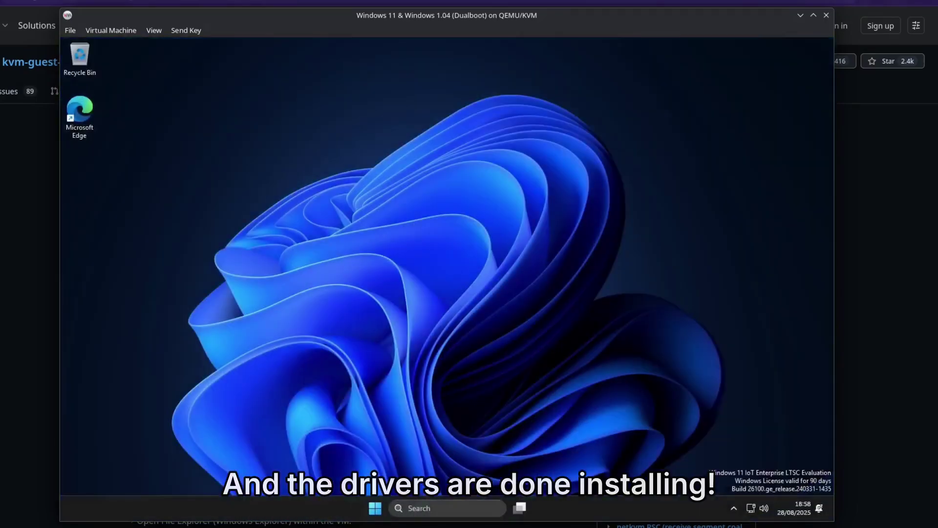
# Step: Set the taskbar search box to show as an icon and label
pyautogui.rightClick(632, 508)
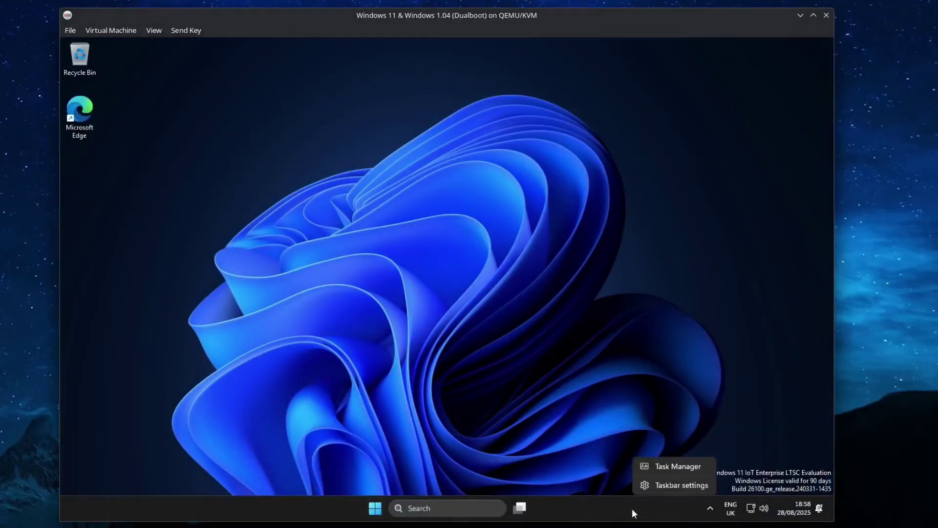
pyautogui.click(669, 485)
pyautogui.click(440, 197)
pyautogui.click(477, 178)
pyautogui.scroll(-5, 468, 231)
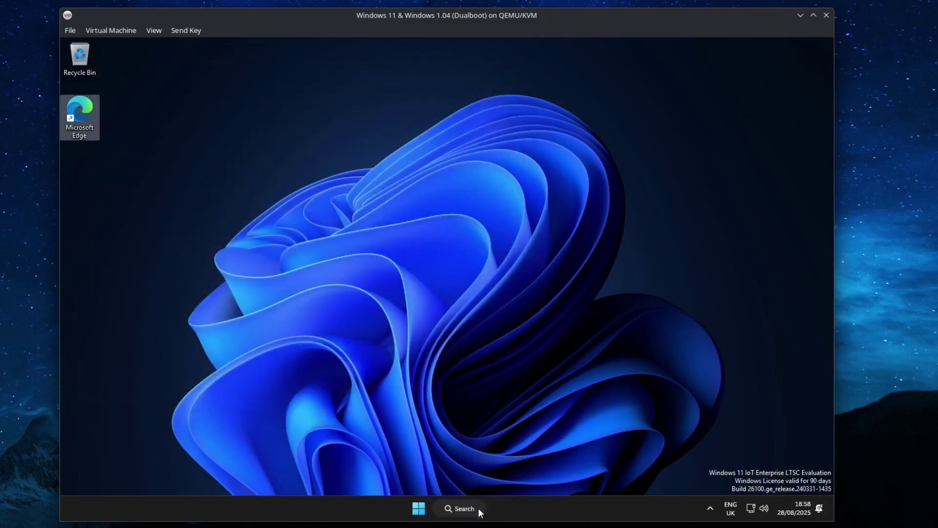
# Step: Pin File Explorer from the Start menu's all-apps list to the taskbar
pyautogui.press('super')
pyautogui.click(569, 162)
pyautogui.rightClick(368, 298)
pyautogui.moveTo(369, 295); pyautogui.dragTo(499, 509)
pyautogui.scroll(-2, 348, 294)
# Step: Write 'This is Windows 11 (LTSC)!' in Notepad and select the sentence
pyautogui.click(348, 295)
pyautogui.write('This is Windows 11')
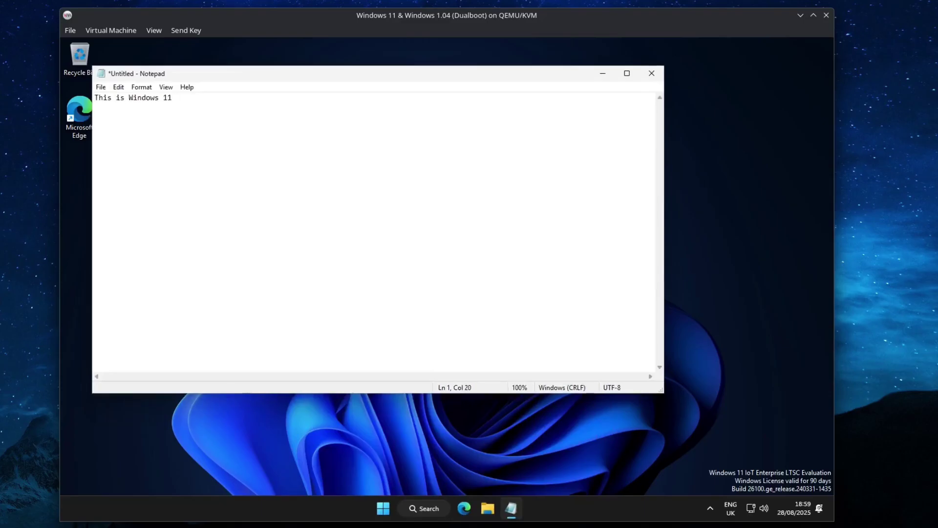
pyautogui.press('Left')
pyautogui.write('(LTSC)')
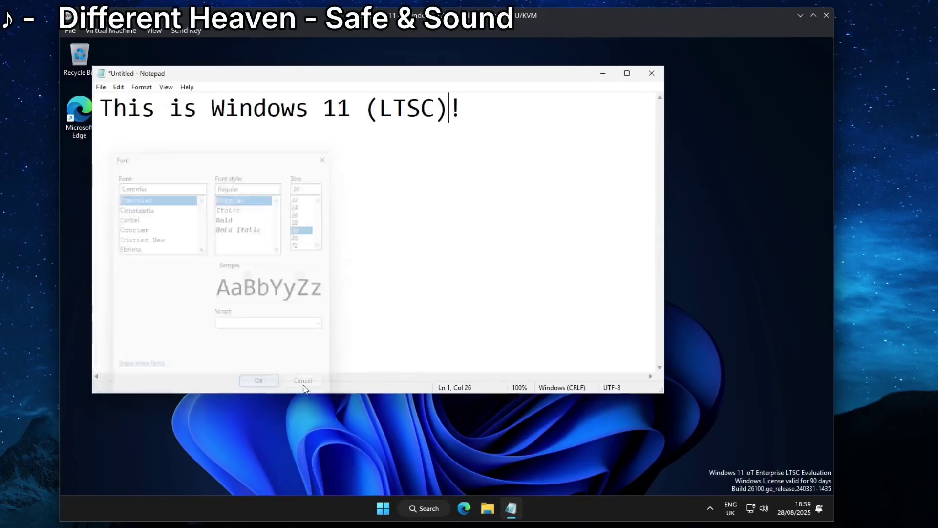
pyautogui.moveTo(558, 150); pyautogui.dragTo(240, 155)
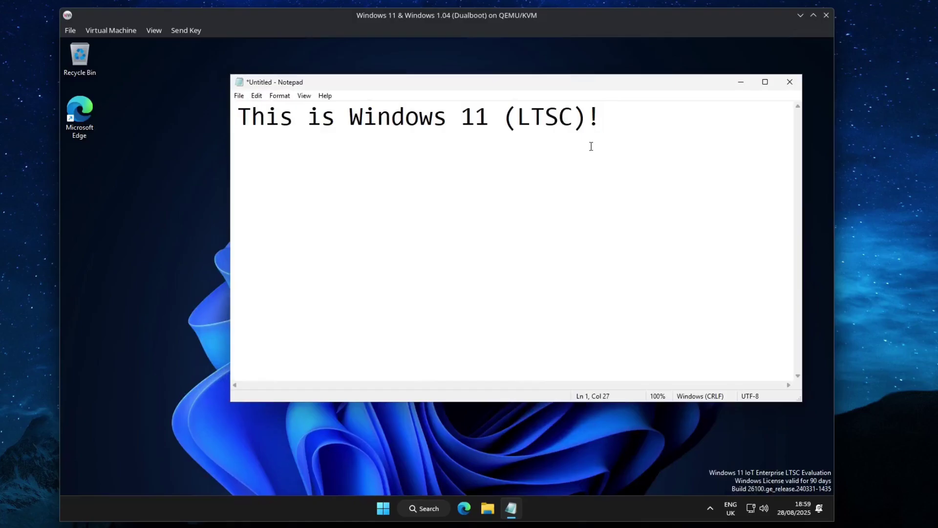
# Step: Save the note as 'doc' and shut down Windows 11
pyautogui.hotkey('alt', 'F4')
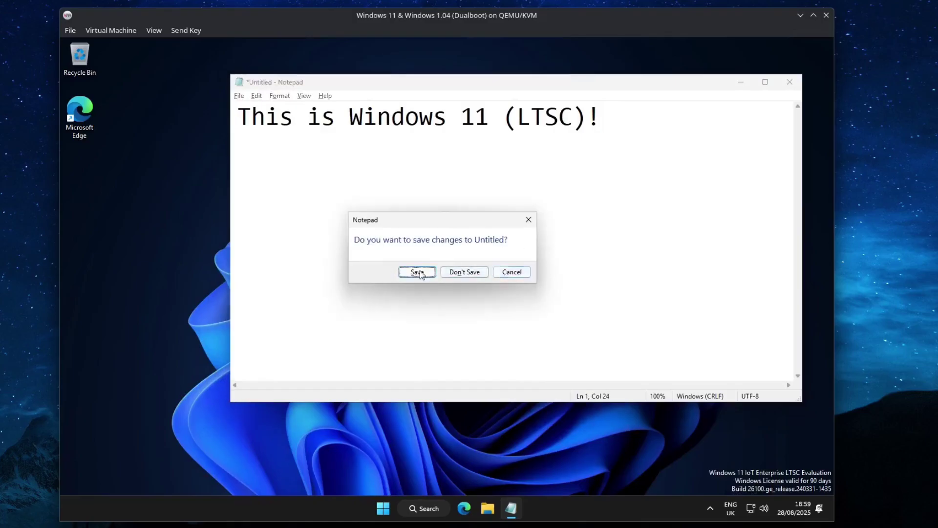
pyautogui.click(417, 271)
pyautogui.write('doc')
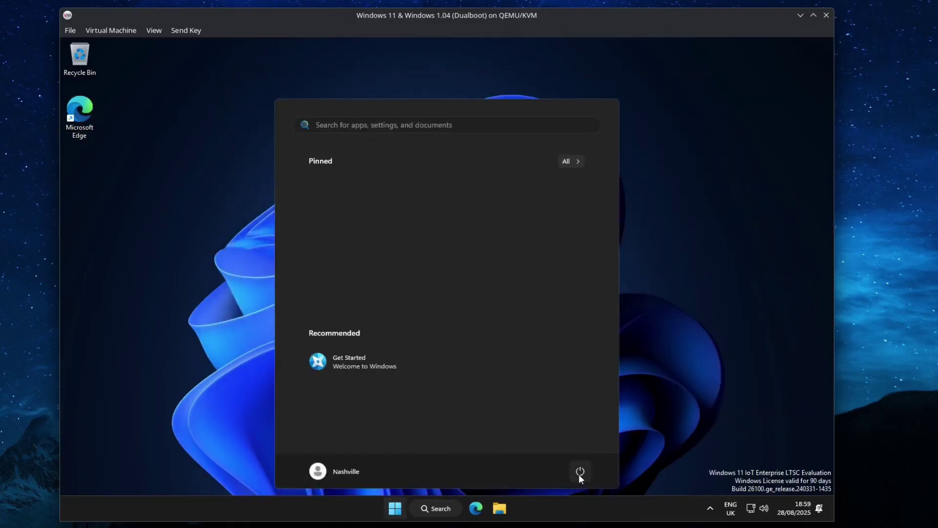
pyautogui.click(578, 474)
pyautogui.click(582, 433)
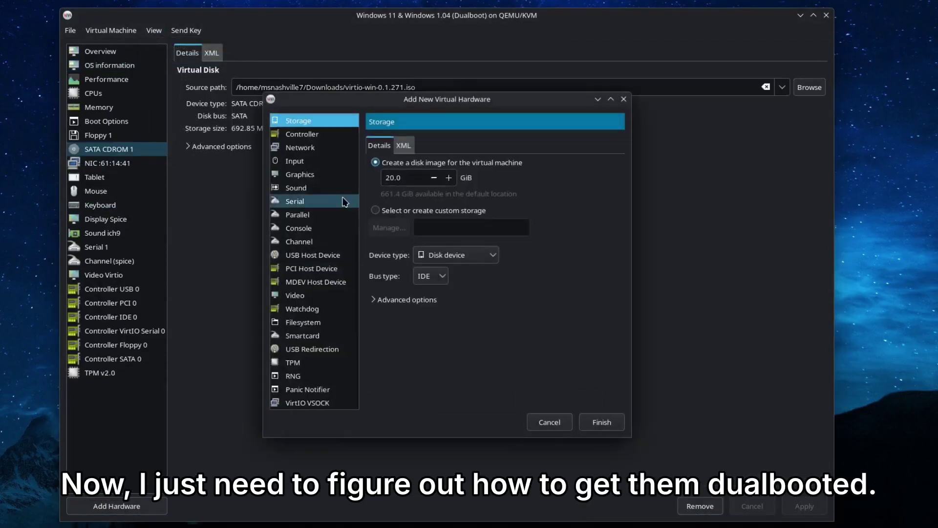
# Step: Attach an existing disk image volume from the default pool as new storage
pyautogui.click(388, 211)
pyautogui.click(389, 227)
pyautogui.click(293, 155)
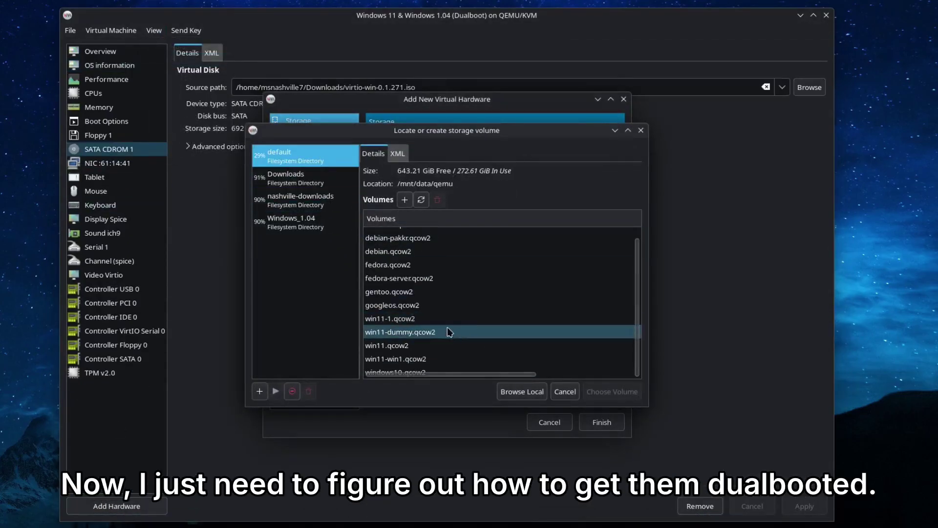
pyautogui.doubleClick(436, 359)
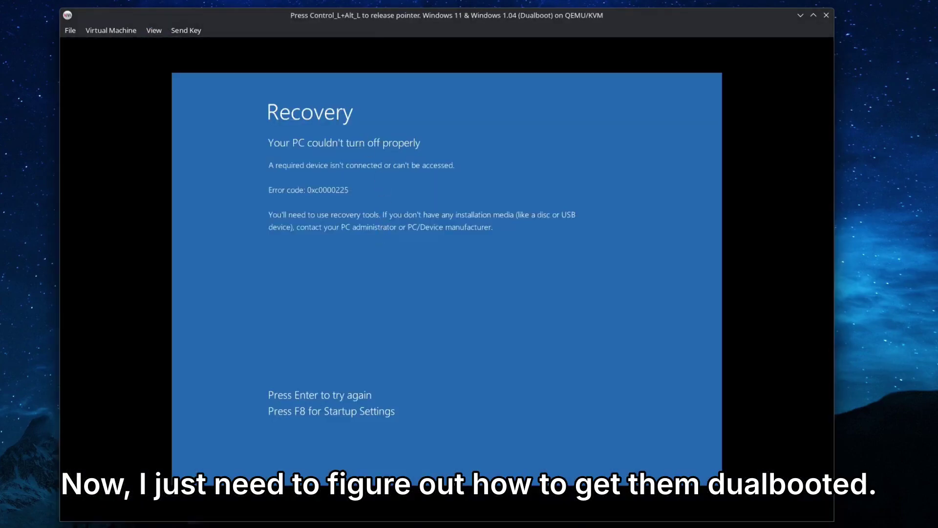
# Step: Load disk1.img from the Windows_1.04 pool into Floppy 1
pyautogui.hotkey('ctrl', 'alt')
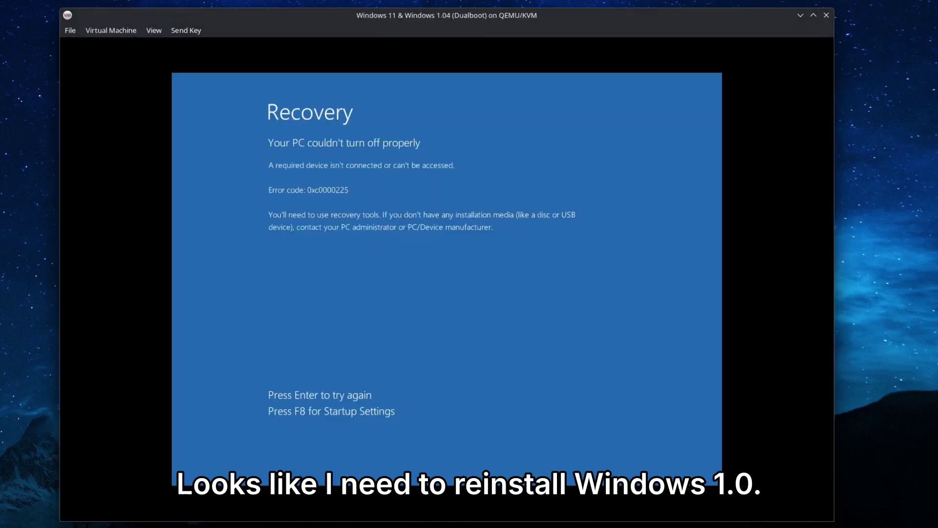
pyautogui.click(112, 135)
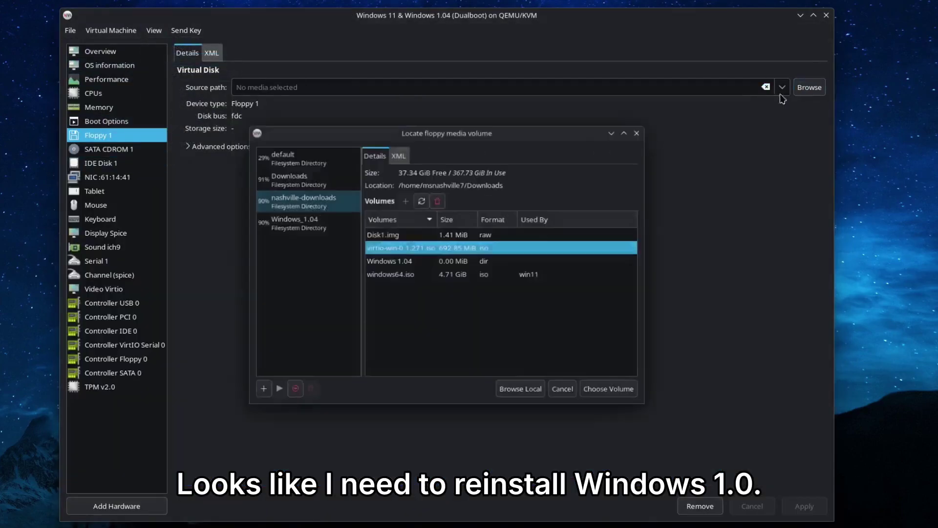
pyautogui.click(294, 220)
pyautogui.doubleClick(383, 235)
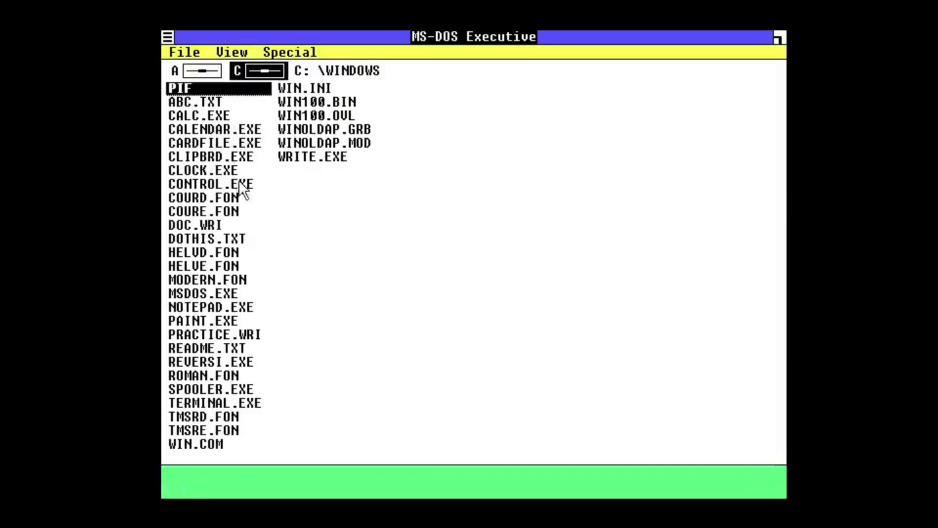
# Step: In Control Panel's Screen Colors, recolour the active title bar
pyautogui.doubleClick(240, 182)
pyautogui.click(376, 52)
pyautogui.click(371, 64)
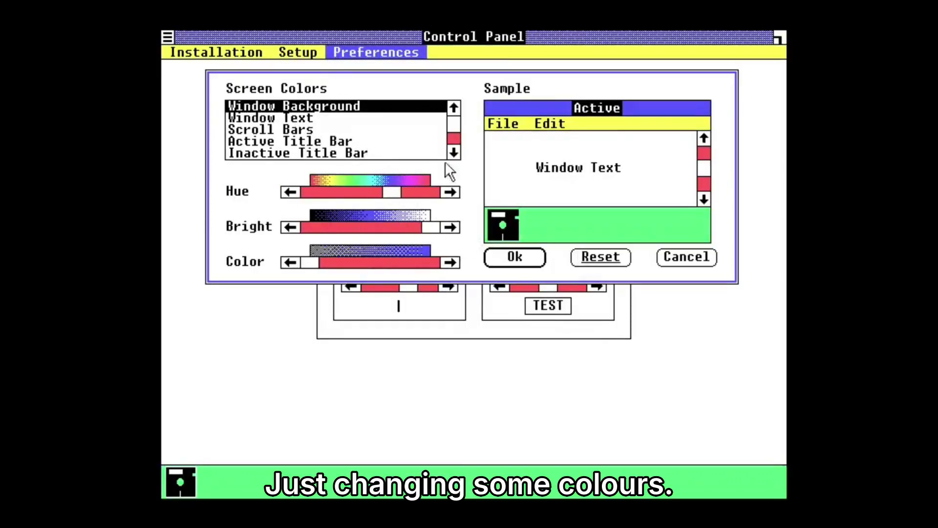
pyautogui.click(288, 141)
pyautogui.click(518, 257)
# Step: Recolour the menu bar and inactive title bar, accept the scheme, and begin exiting Windows
pyautogui.press('Up')
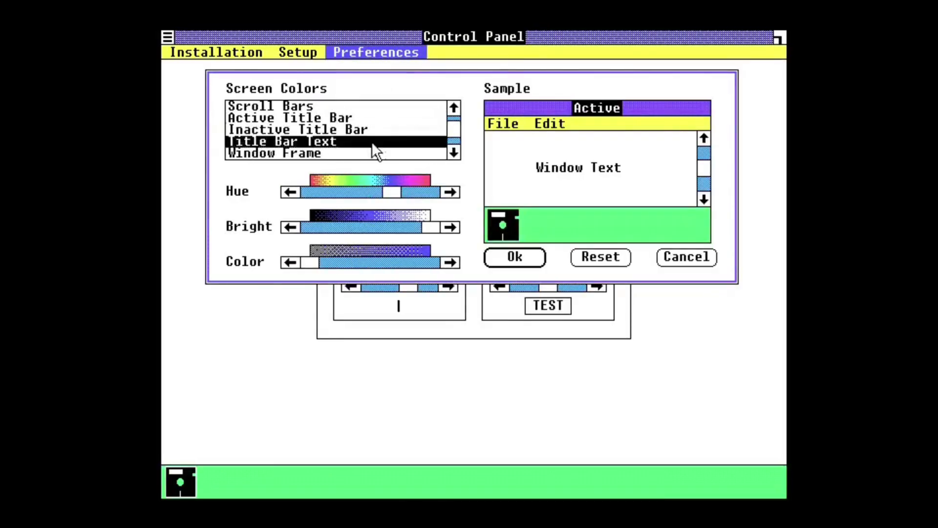
pyautogui.press('Down')
pyautogui.press('Down')
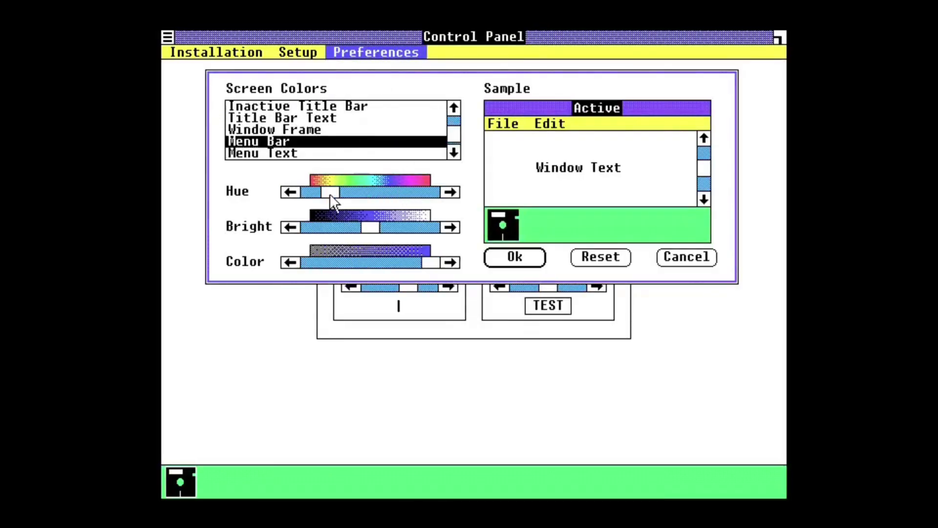
pyautogui.moveTo(332, 196); pyautogui.dragTo(394, 195)
pyautogui.press('Down')
pyautogui.press('Down')
pyautogui.click(453, 107)
pyautogui.click(453, 107)
pyautogui.click(454, 107)
pyautogui.click(453, 108)
pyautogui.click(353, 142)
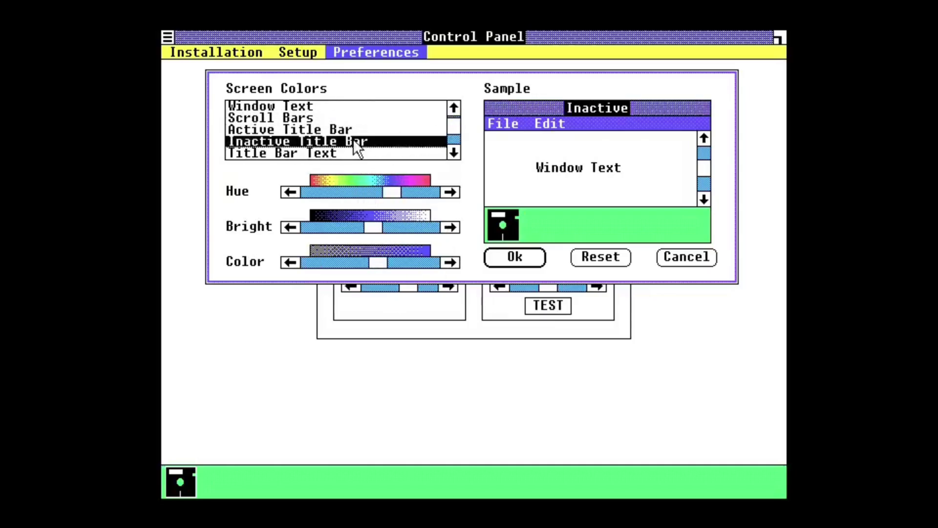
pyautogui.press('Return')
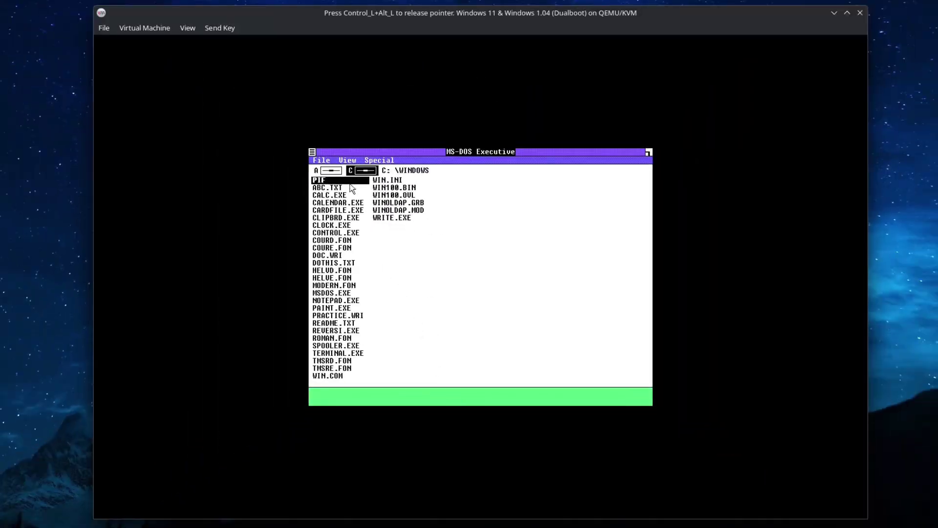
pyautogui.hotkey('alt', 'space')
# Step: End the Windows 1.04 session and force off the virtual machine
pyautogui.press('Return')
pyautogui.press('Return')
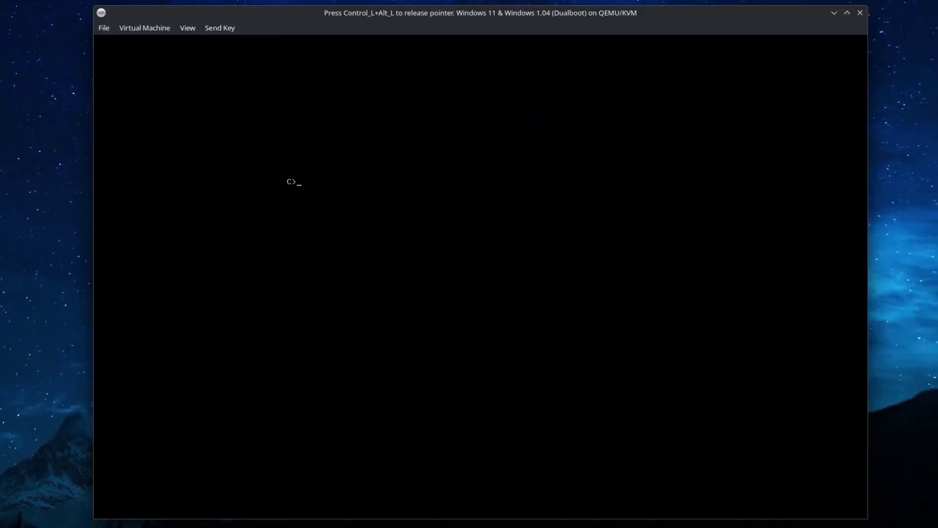
pyautogui.hotkey('ctrl', 'alt')
pyautogui.click(145, 28)
pyautogui.moveTo(166, 71)
pyautogui.click(250, 112)
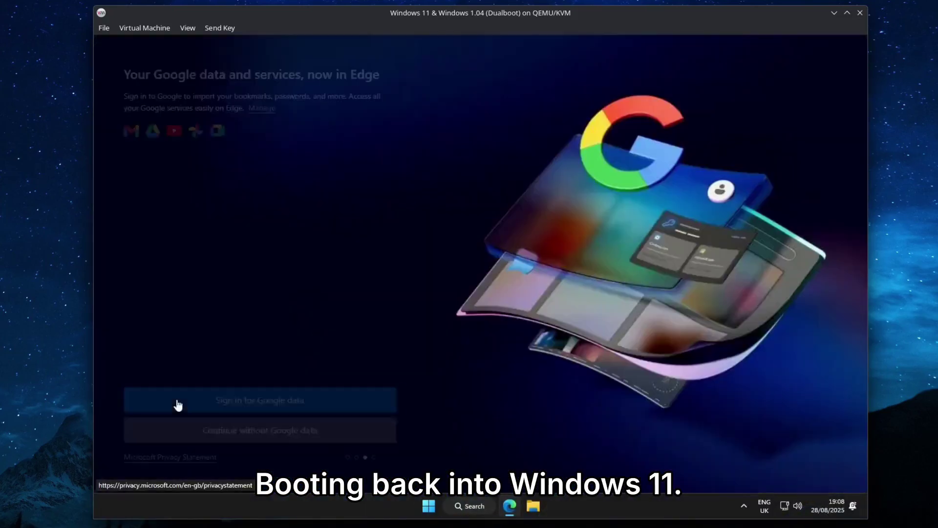
# Step: Complete Edge's first-run setup with a teal theme and the news feed off
pyautogui.click(178, 405)
pyautogui.click(178, 433)
pyautogui.click(319, 191)
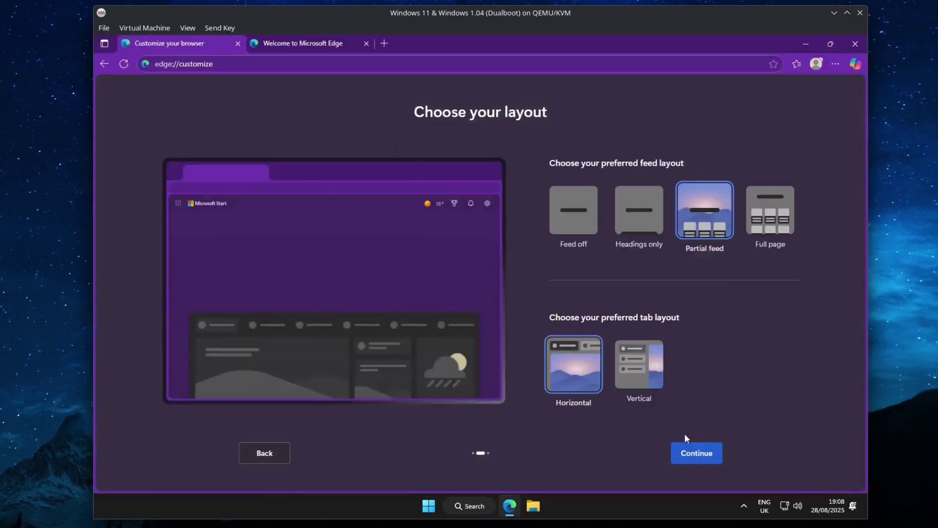
pyautogui.click(573, 210)
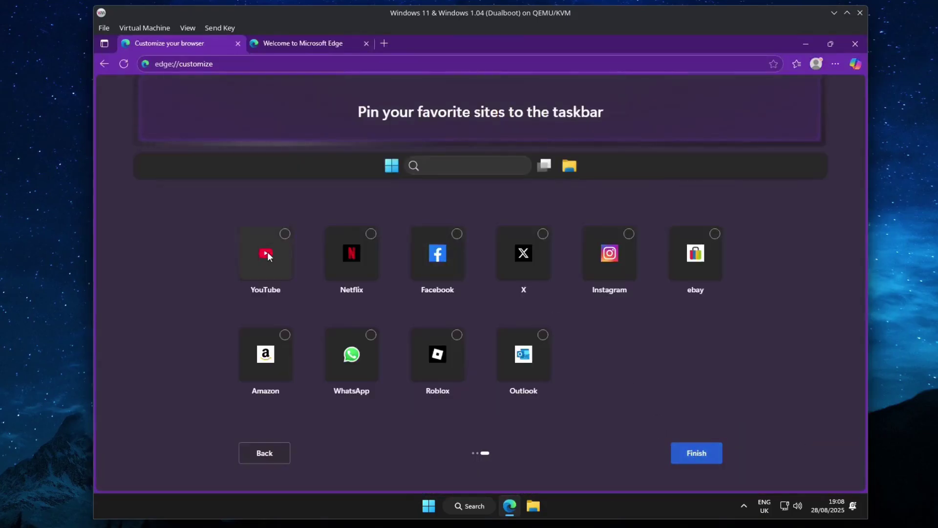
pyautogui.click(694, 453)
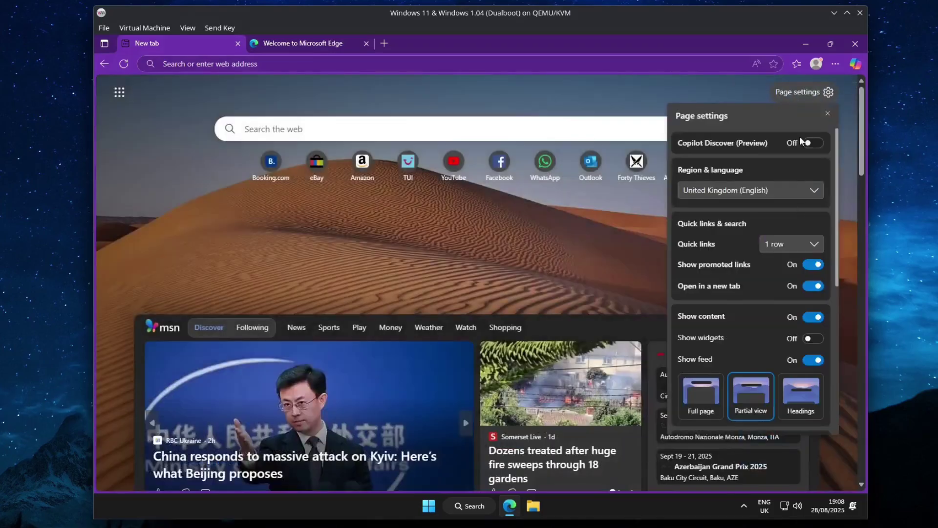
# Step: Turn off Edge new-tab content and quick links, showing headings only
pyautogui.click(801, 396)
pyautogui.click(813, 317)
pyautogui.click(791, 243)
pyautogui.click(782, 260)
# Step: Search the web for easybcd and open its download registration page
pyautogui.click(828, 113)
pyautogui.write('easybcd')
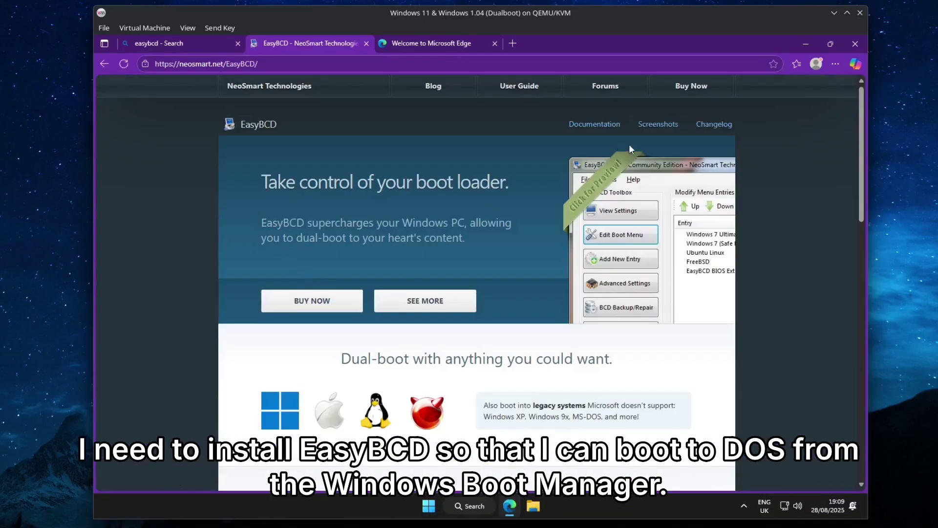
pyautogui.scroll(-10, 302, 405)
pyautogui.click(325, 446)
# Step: Register with an e-mail address, then run the EasyBCD installer and confirm its language
pyautogui.click(272, 329)
pyautogui.write('Nash')
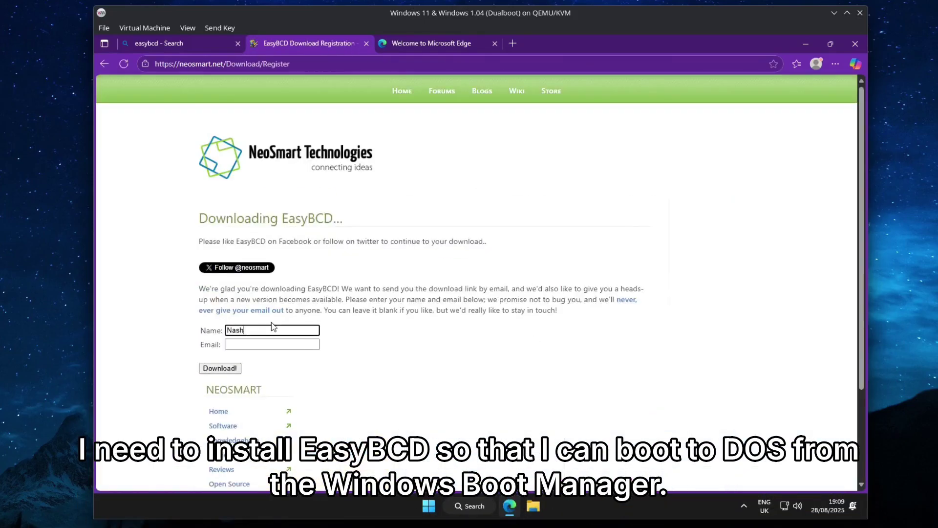
pyautogui.press('Return')
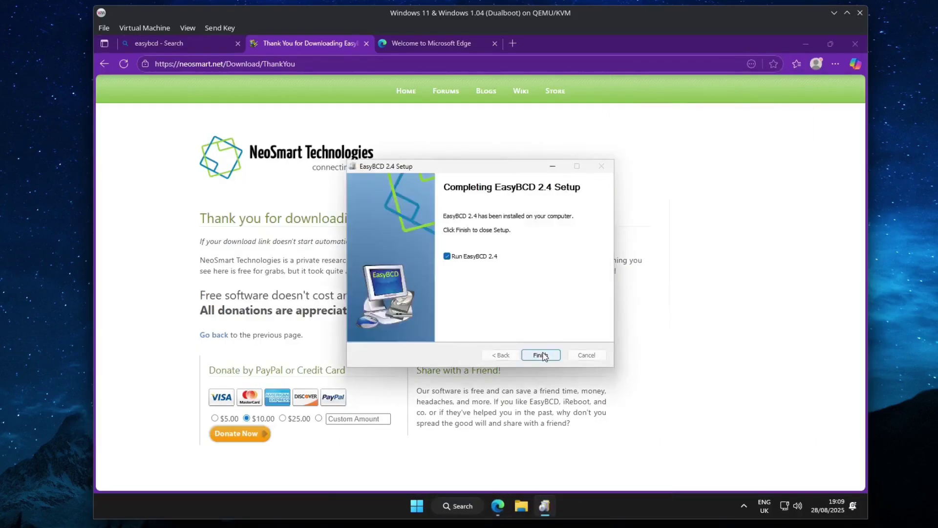
pyautogui.click(541, 354)
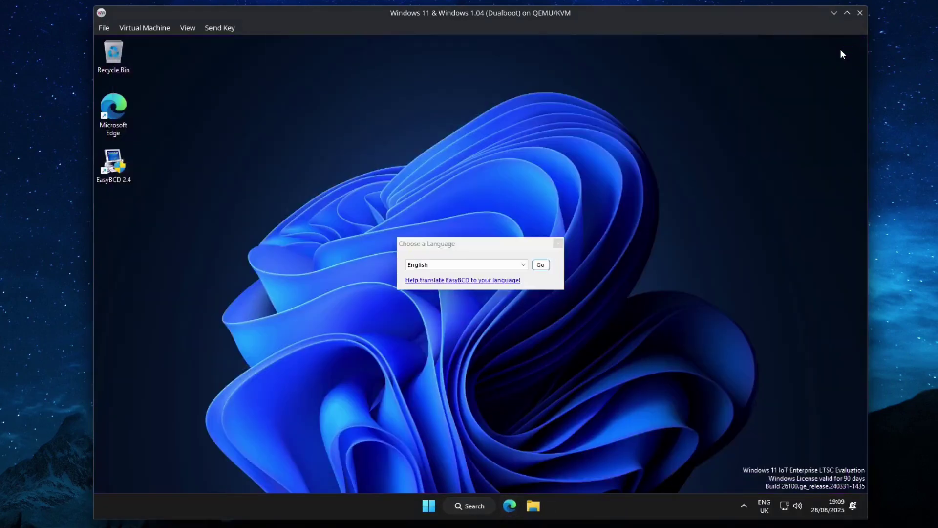
pyautogui.click(540, 264)
# Step: In EasyBCD, add an MS-DOS 6.x boot entry
pyautogui.click(518, 312)
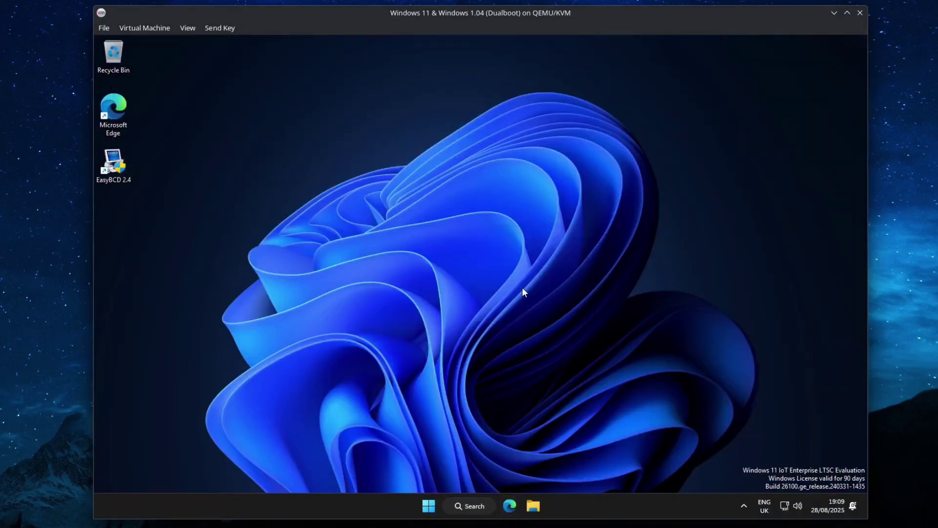
pyautogui.click(393, 206)
pyautogui.click(381, 230)
pyautogui.click(513, 193)
pyautogui.click(503, 226)
pyautogui.click(494, 298)
pyautogui.click(457, 297)
pyautogui.click(557, 225)
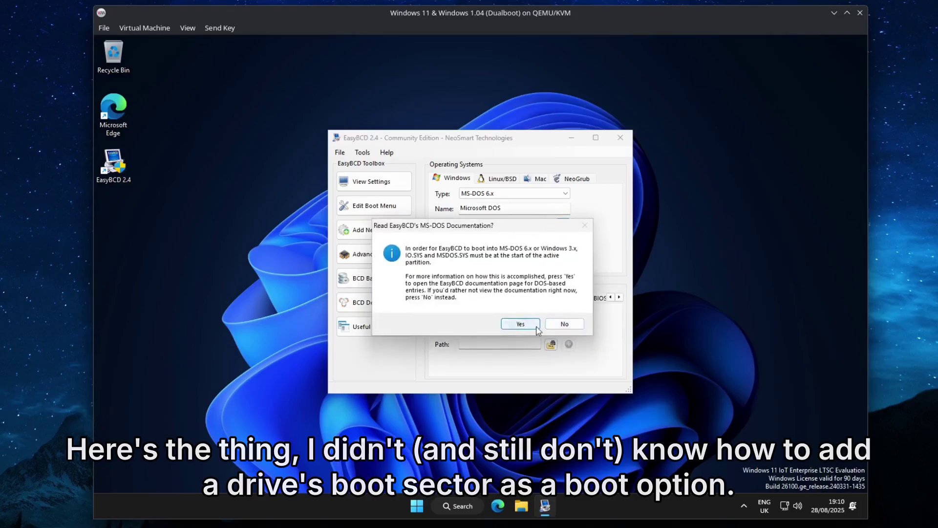
# Step: Browse the FreeDOS, Windows, NeoGrub, WinPE and BIOS Extender entry options
pyautogui.click(564, 324)
pyautogui.click(514, 193)
pyautogui.click(517, 203)
pyautogui.scroll(3, 517, 203)
pyautogui.click(539, 178)
pyautogui.press('Right')
pyautogui.click(533, 298)
pyautogui.click(598, 298)
# Step: Rename the Microsoft DOS entry to Windows 1.04 and set its drive to BOOT
pyautogui.click(378, 254)
pyautogui.click(467, 189)
pyautogui.click(469, 206)
pyautogui.moveTo(462, 260); pyautogui.dragTo(507, 264)
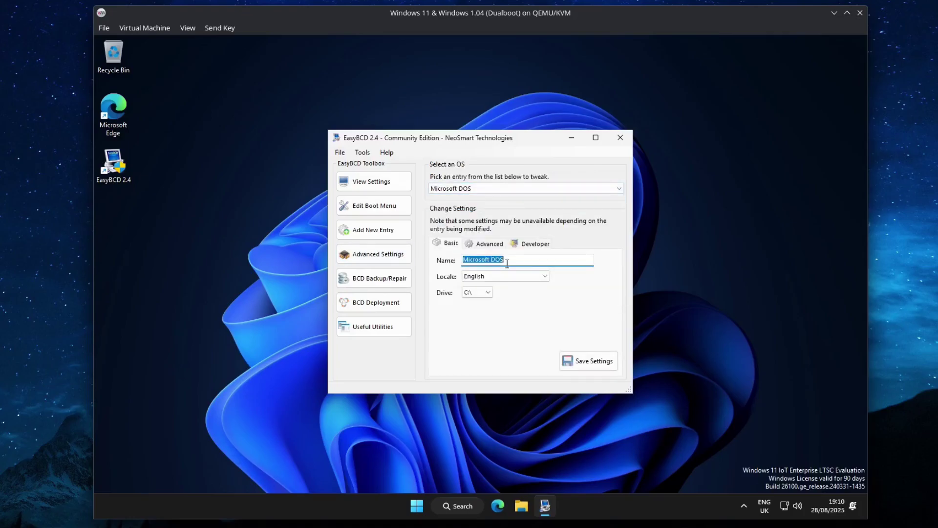
pyautogui.click(487, 292)
pyautogui.click(479, 323)
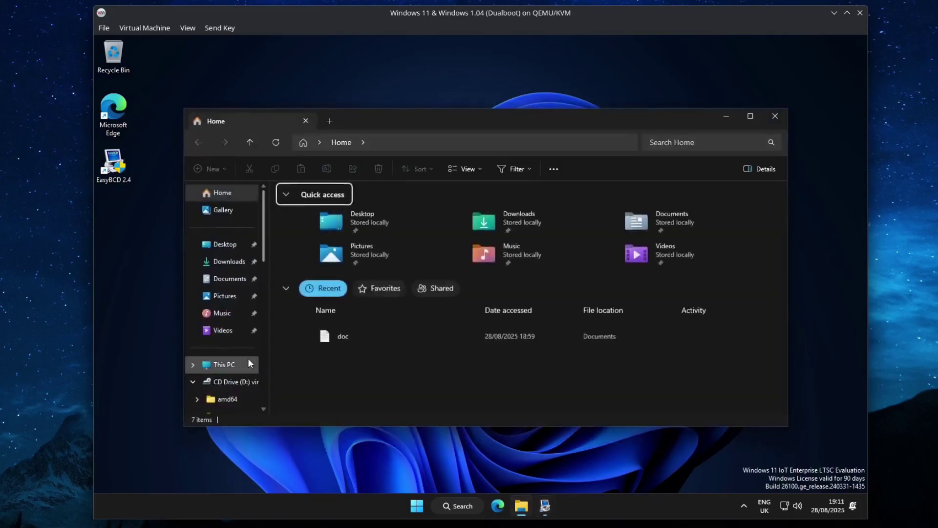
pyautogui.click(487, 292)
pyautogui.click(474, 301)
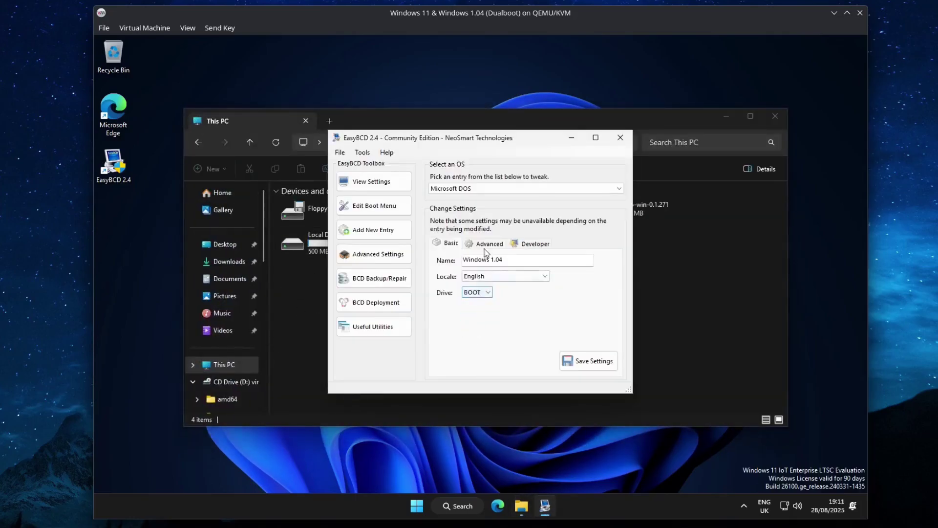
pyautogui.click(535, 243)
# Step: Restart into the Windows 1.04 entry, reach MS-DOS, and list C: with dir /w
pyautogui.click(428, 506)
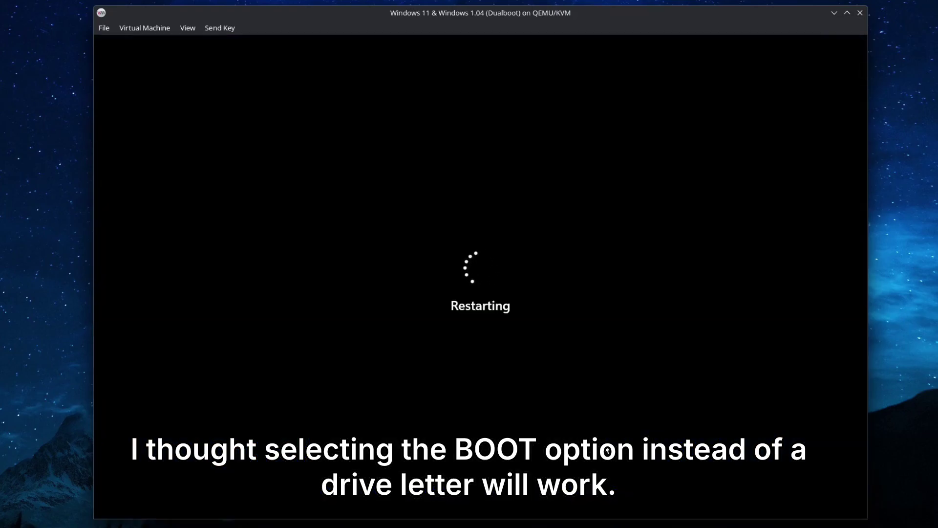
pyautogui.press('Escape')
pyautogui.press('1')
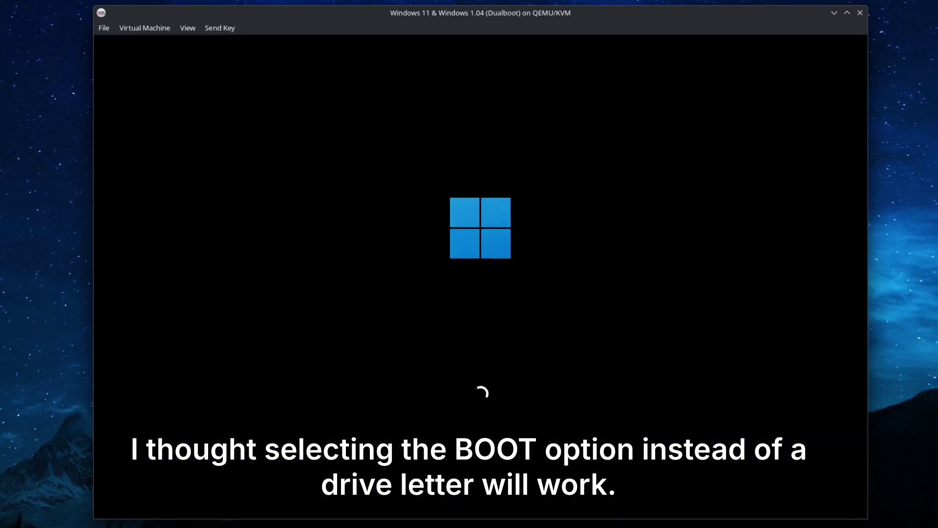
pyautogui.press('Down')
pyautogui.press('Return')
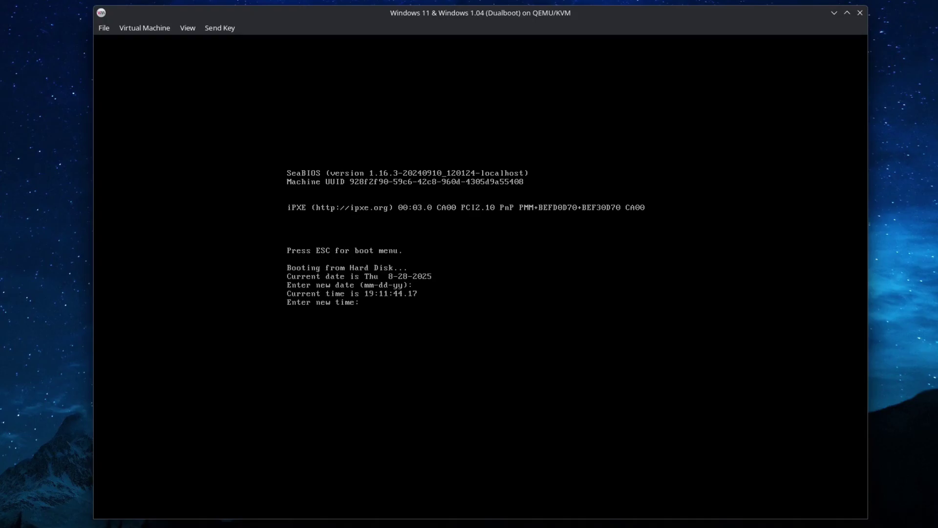
pyautogui.press('Return')
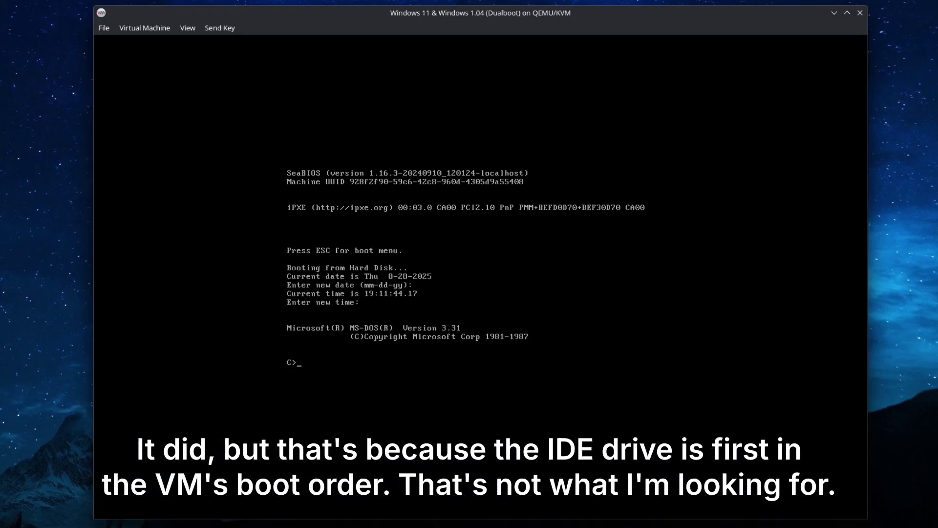
pyautogui.write('dir /w')
pyautogui.press('Return')
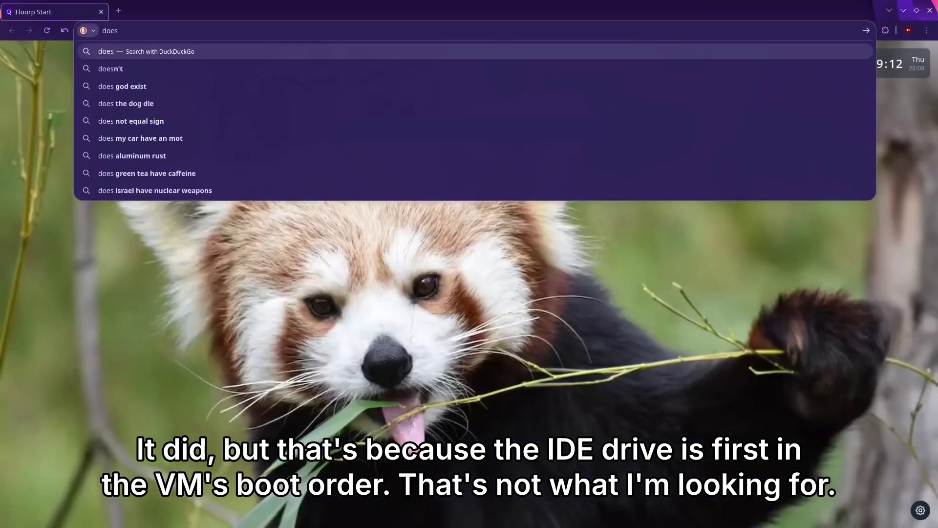
# Step: Search 'ms dos 3.31 support autoexec' and read the MS-DOS Editor Wikipedia and Microsoft pages
pyautogui.write('ms dos 3.31 support autoexec')
pyautogui.press('Return')
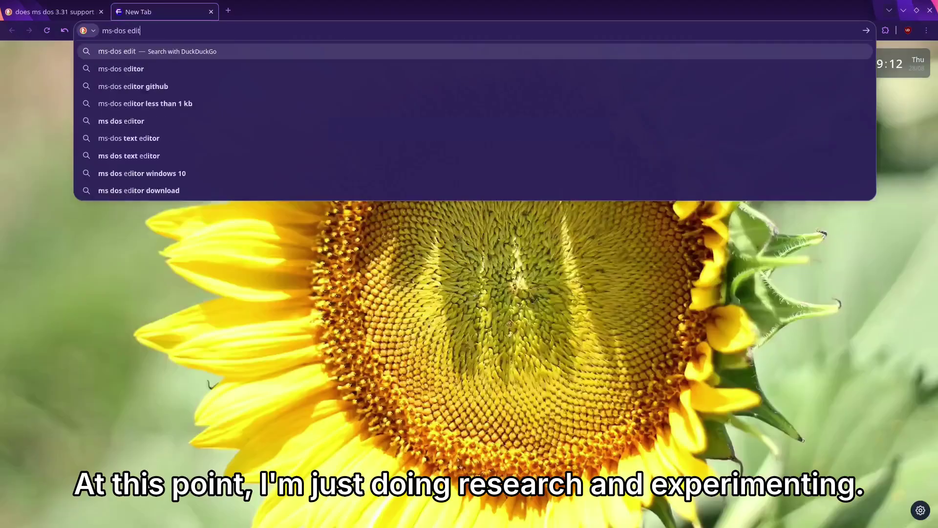
pyautogui.press('Return')
pyautogui.click(191, 382)
pyautogui.scroll(-5, 587, 189)
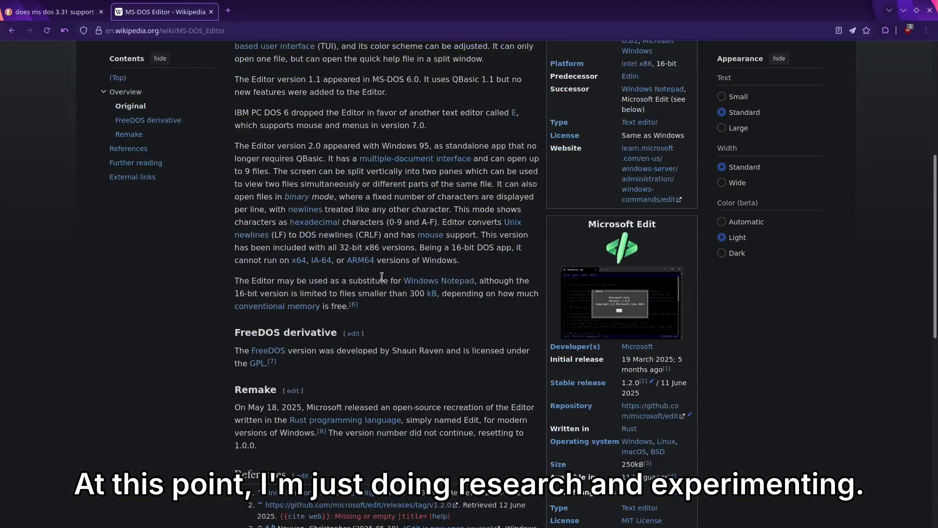
pyautogui.scroll(3, 187, 254)
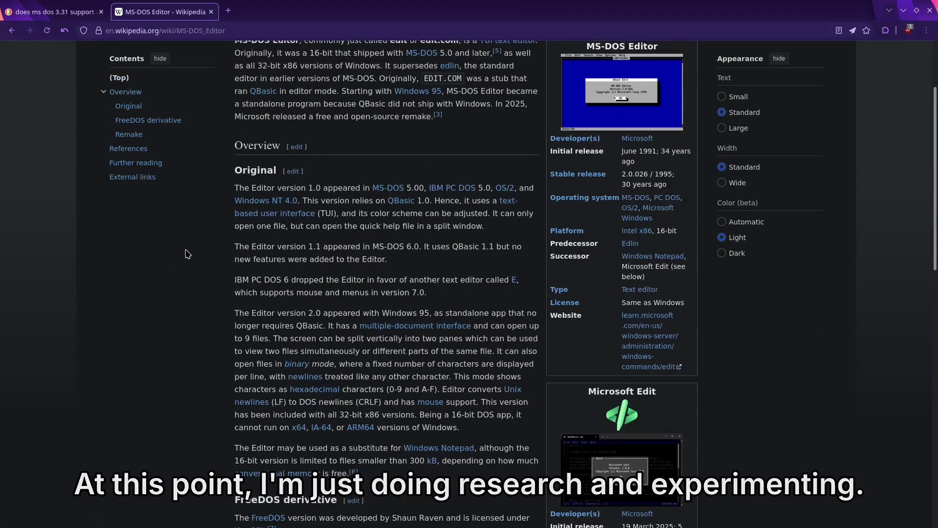
pyautogui.click(646, 320)
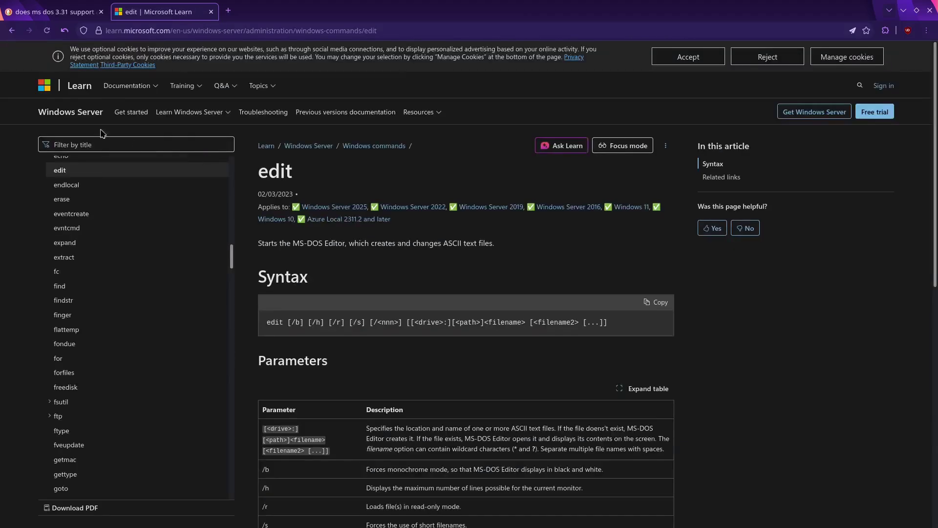
# Step: Search 'ms-dos editor', then download and extract the archive.org MS DOS Editor ZIP
pyautogui.hotkey('ctrl', 'l')
pyautogui.write('ms-dos editor')
pyautogui.press('Return')
pyautogui.click(234, 445)
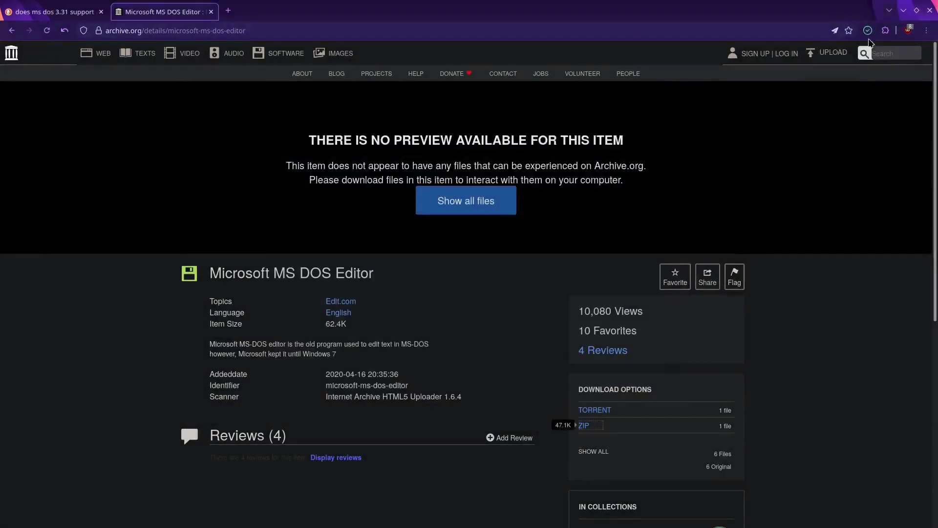
pyautogui.click(583, 425)
pyautogui.click(570, 392)
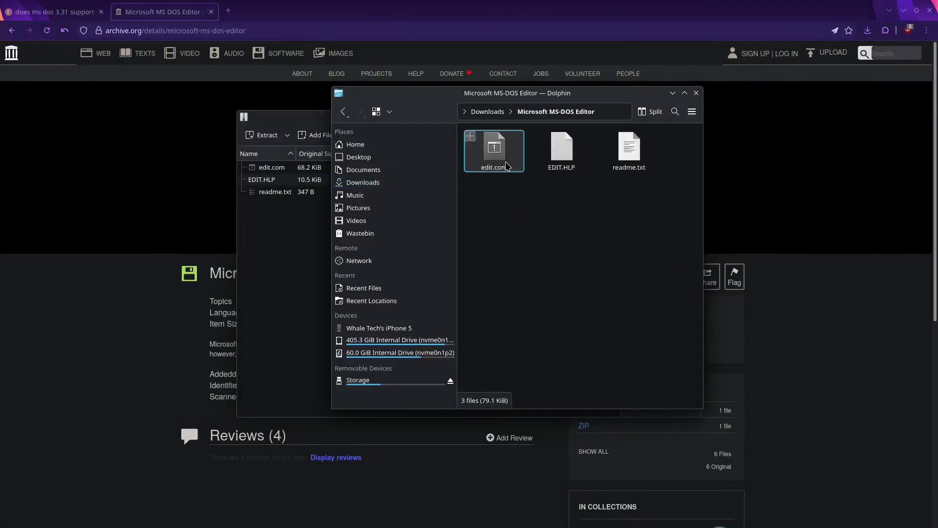
# Step: Read the editor's readme.txt, then close it
pyautogui.doubleClick(631, 156)
pyautogui.click(812, 128)
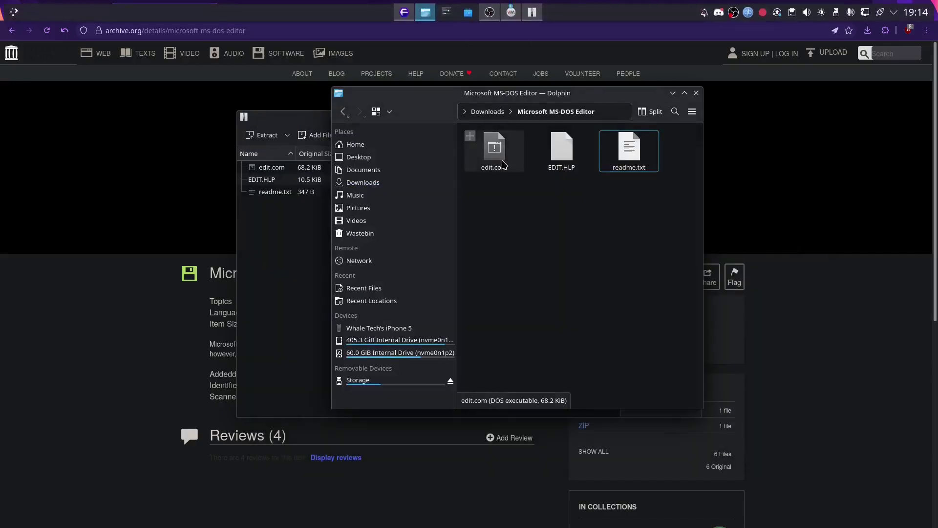
pyautogui.moveTo(489, 15)
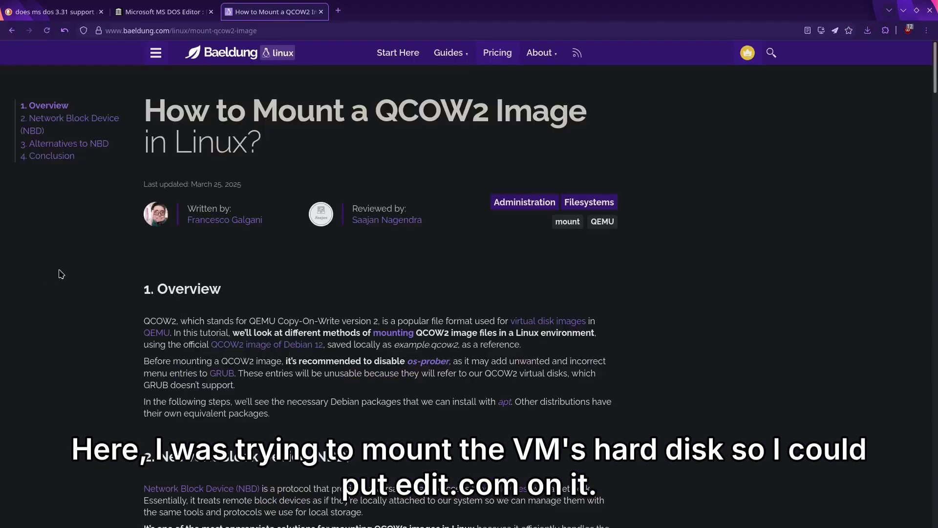
pyautogui.scroll(-7, 61, 273)
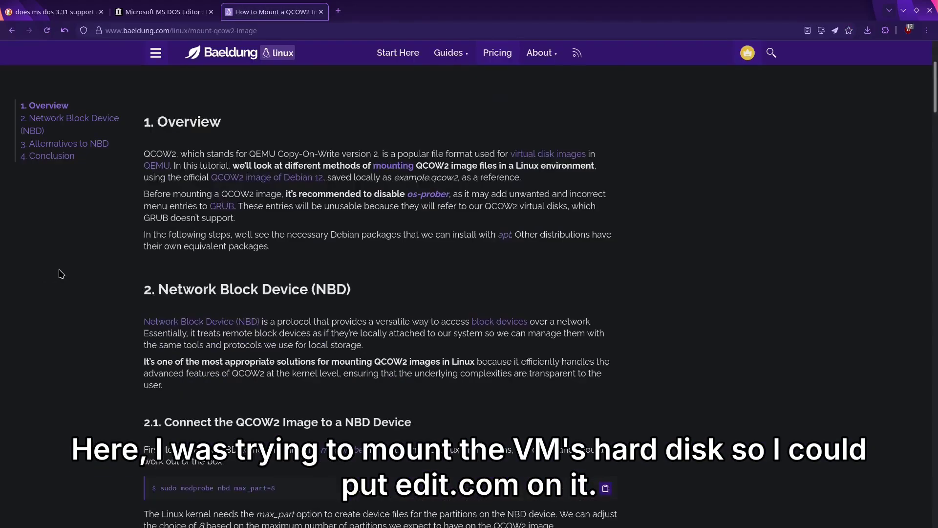
# Step: Search the application launcher for 'ala'
pyautogui.press('super')
pyautogui.write('ala')
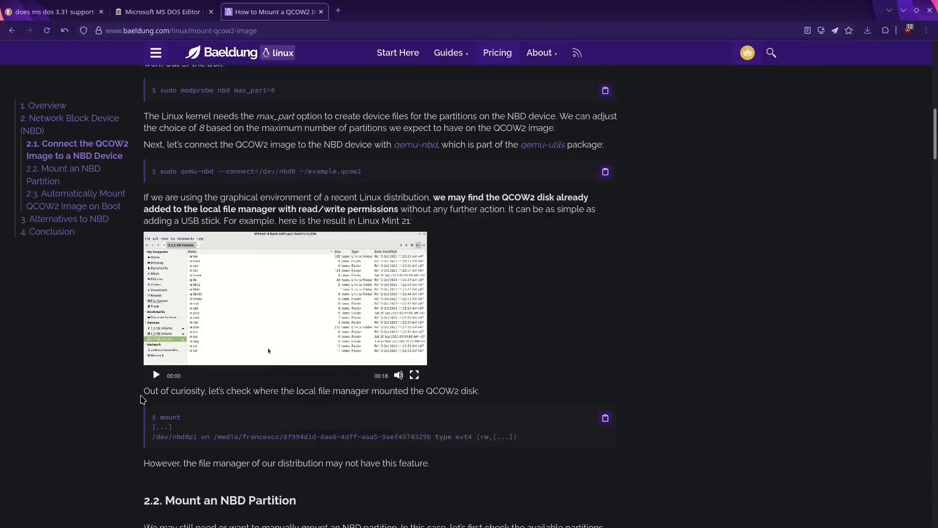
pyautogui.scroll(-4, 142, 400)
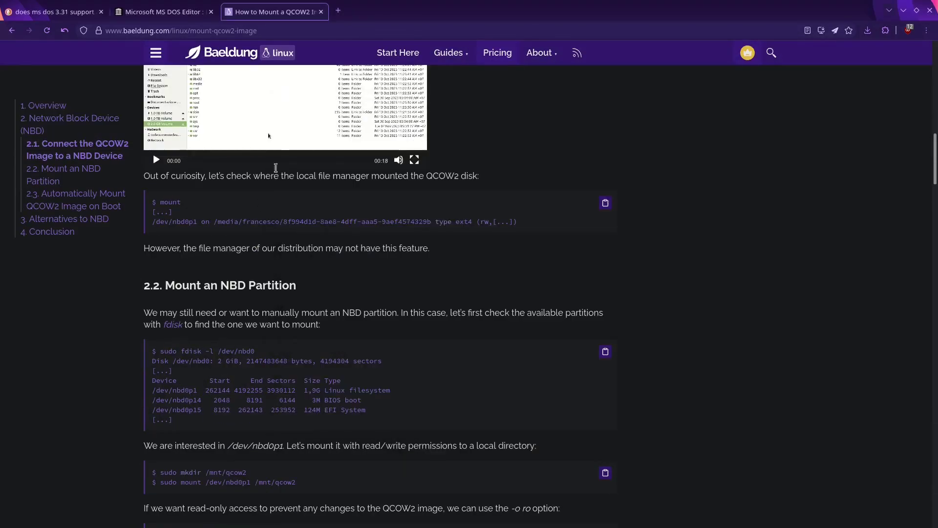
# Step: Mount /dev/nbd0p1 and copy edit.com from the Downloads editor folder onto it
pyautogui.moveTo(254, 351); pyautogui.dragTo(161, 351)
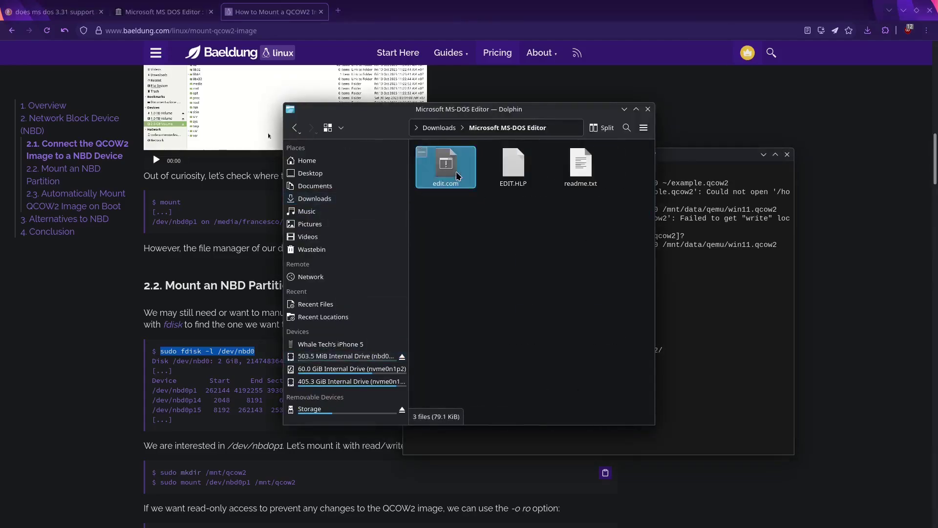
pyautogui.hotkey('ctrl', 'v')
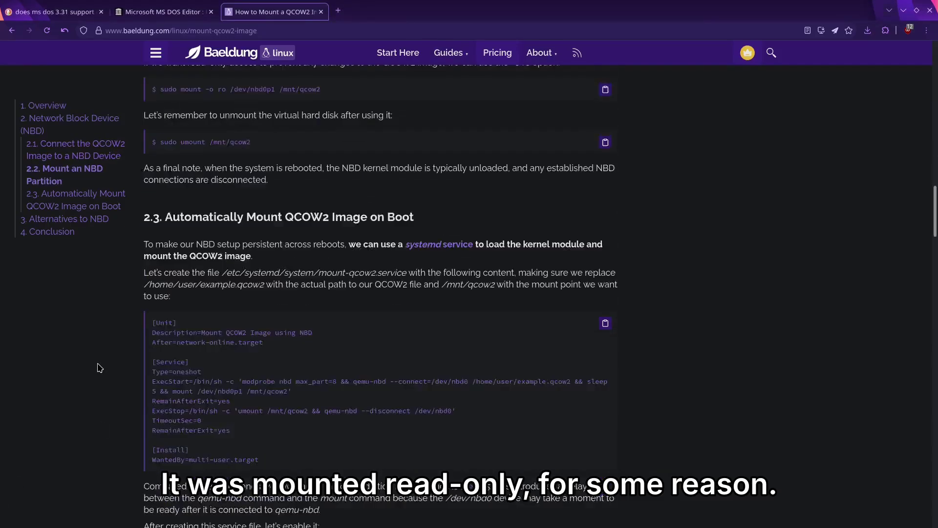
pyautogui.scroll(-10, 93, 340)
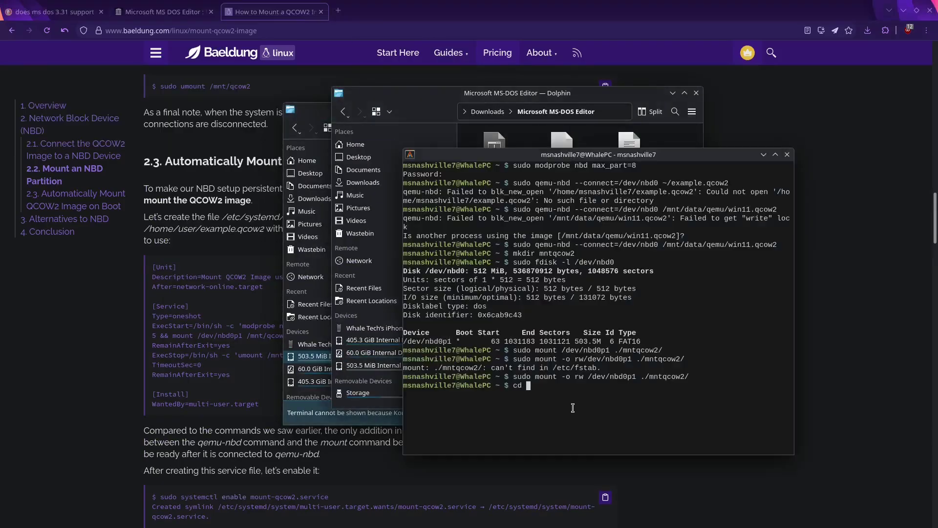
pyautogui.write('mntqcow2/ cp ../Downloads/')
pyautogui.press('Tab')
pyautogui.press('Tab')
pyautogui.write('Microsoft\\ MS-DOS\\ Editor/edit.com ./\\nsudo cp ../Downloads/Microsoft\\ MS-DOS\\ Editor/edit.com ./\\n')
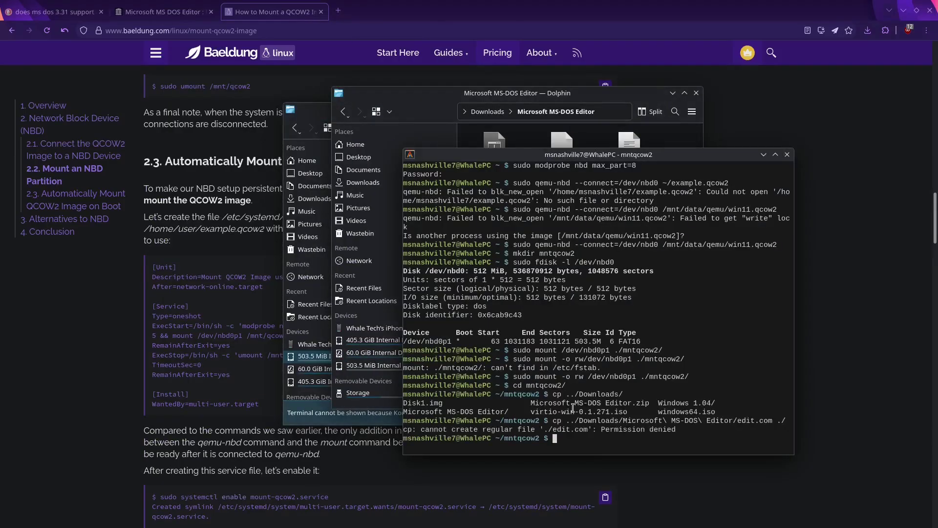
pyautogui.press('Return')
# Step: List the partition and unmount it with sudo umount -l
pyautogui.write('ls ')
pyautogui.write('umount -l ./')
pyautogui.press('Return')
pyautogui.write('sudo umount -l ./')
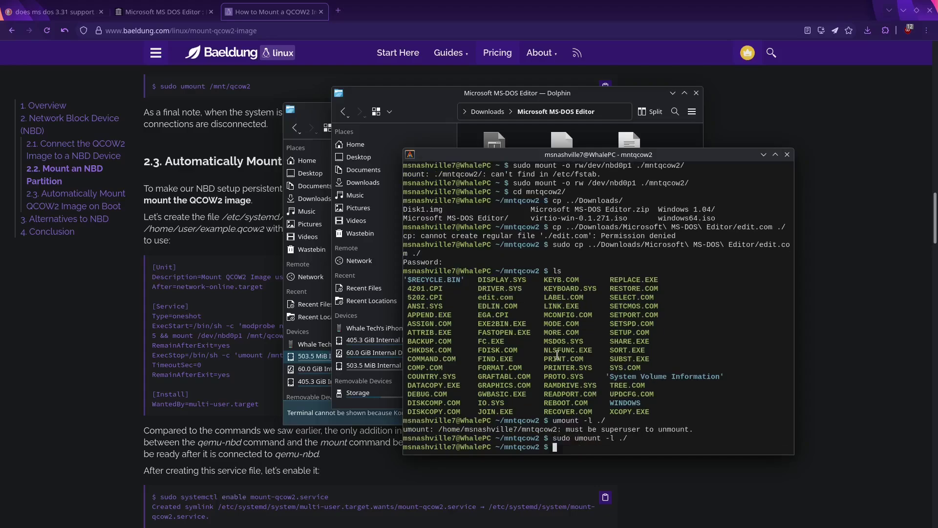
pyautogui.press('Return')
# Step: Check qemu-nbd --help and disconnect /dev/nbd0
pyautogui.write('cd ..')
pyautogui.press('Return')
pyautogui.write('sudo')
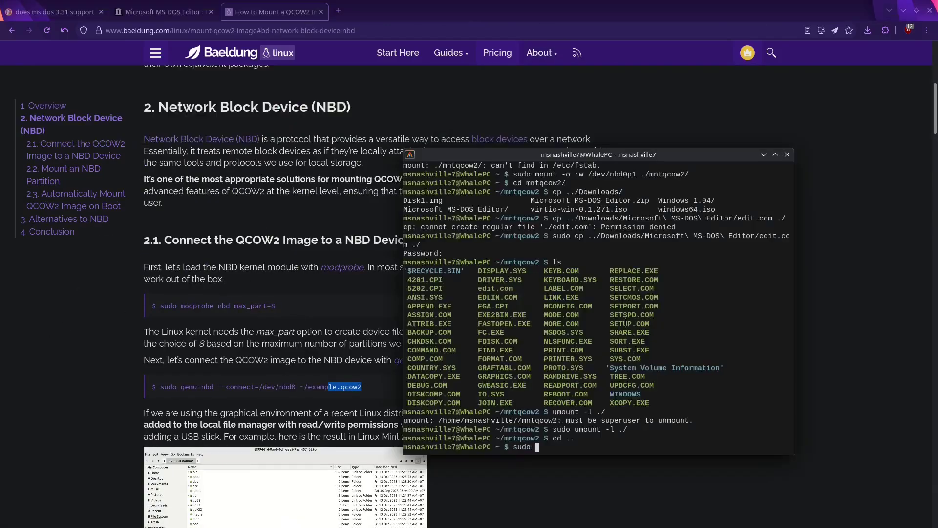
pyautogui.write('qemu-nbd --help')
pyautogui.press('Return')
pyautogui.scroll(-10, 475, 278)
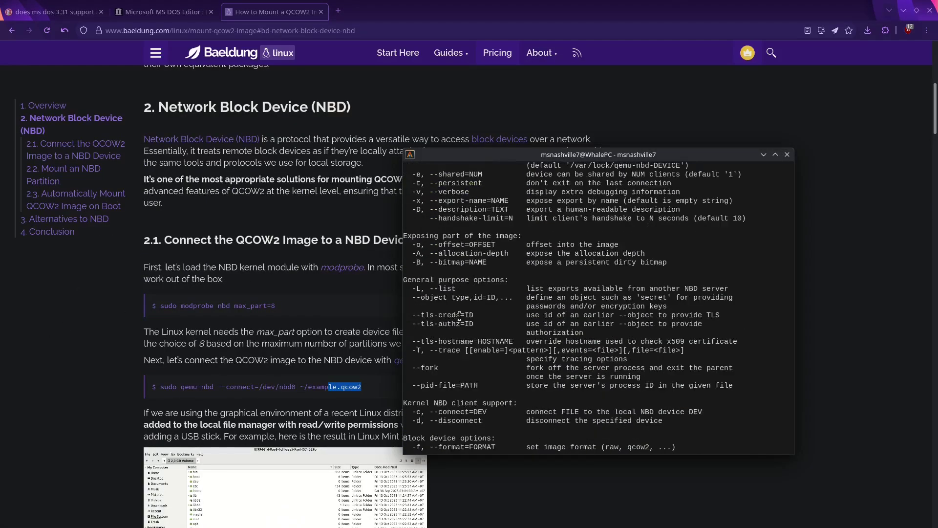
pyautogui.write('/dev/nbd0')
pyautogui.press('Return')
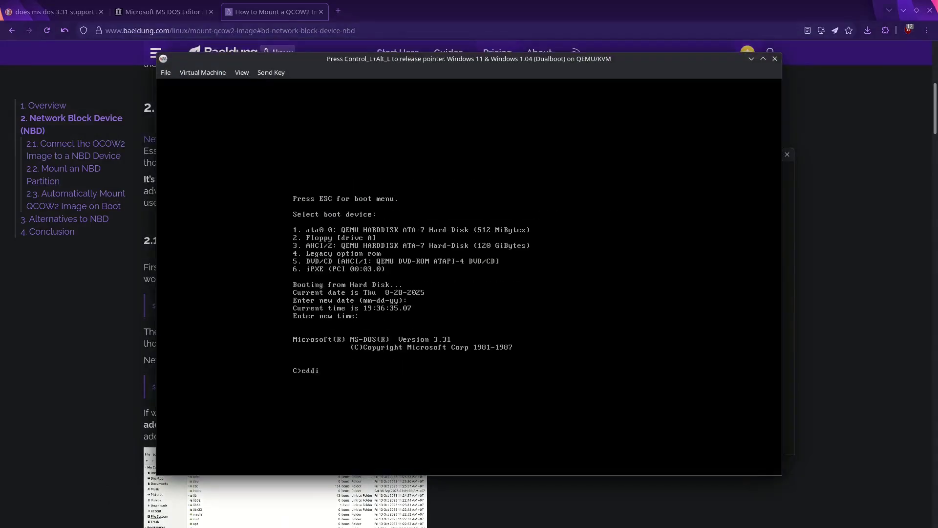
# Step: Try the MS-DOS editor and edit.com, then launch Windows Write instead
pyautogui.press('BackSpace')
pyautogui.press('BackSpace')
pyautogui.write('it')
pyautogui.press('Return')
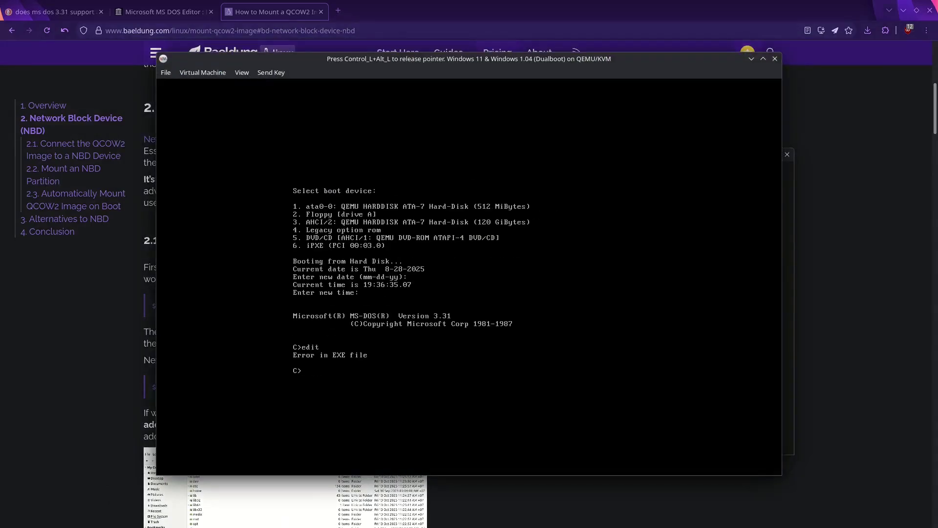
pyautogui.write('edit.com')
pyautogui.press('Return')
pyautogui.write('write')
pyautogui.press('Return')
# Step: Write the startup lines (cd windows, WIN) and save them as AUTOEXEC.BAT
pyautogui.write('cd windows')
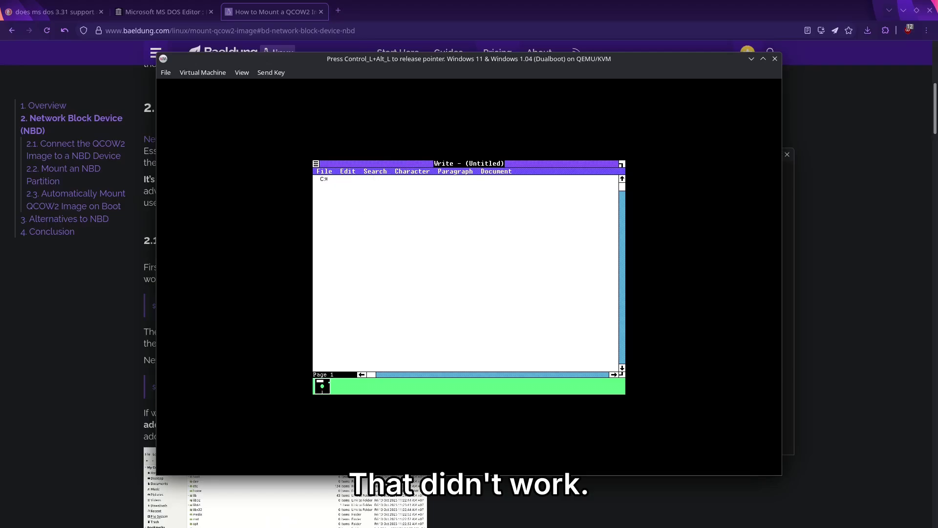
pyautogui.write('WIN')
pyautogui.moveTo(324, 171); pyautogui.dragTo(332, 195)
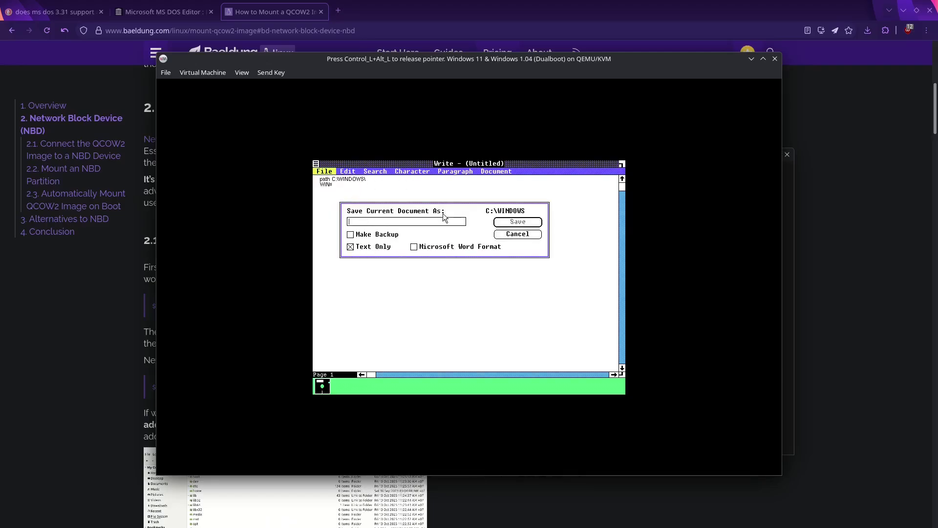
pyautogui.write('AUTOEXEC.BAT')
pyautogui.press('Return')
pyautogui.click(324, 171)
# Step: Copy AUTOEXEC.BAT to the root of C:\ from the MS-DOS Executive
pyautogui.click(332, 218)
pyautogui.click(324, 171)
pyautogui.click(338, 193)
pyautogui.press('Escape')
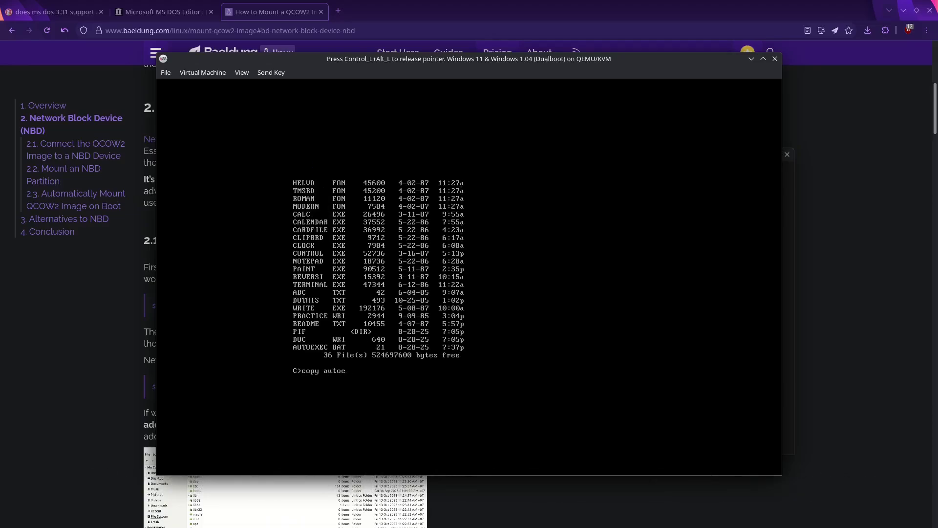
pyautogui.write('c:\\')
pyautogui.press('Return')
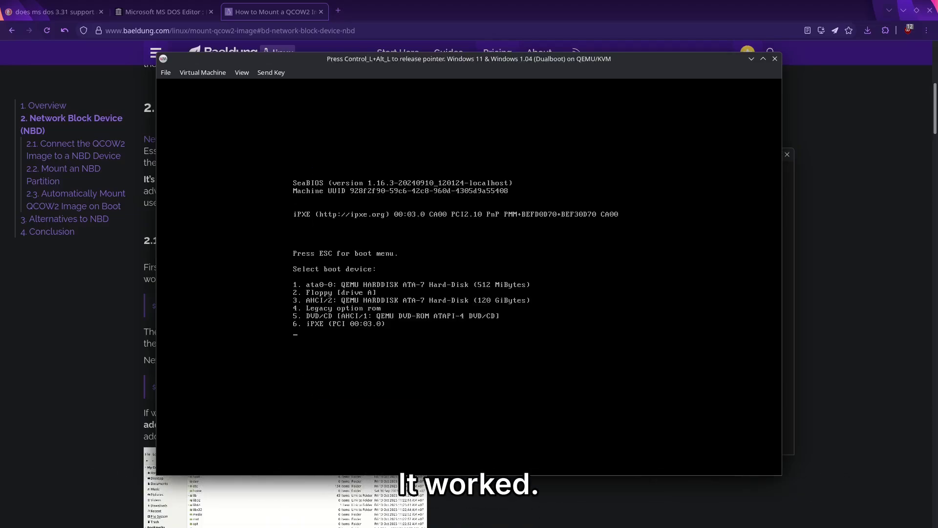
# Step: Release the VM console and view the virtual machine's Boot Options in its details
pyautogui.hotkey('ctrl', 'alt')
pyautogui.click(242, 72)
pyautogui.click(259, 98)
pyautogui.click(198, 155)
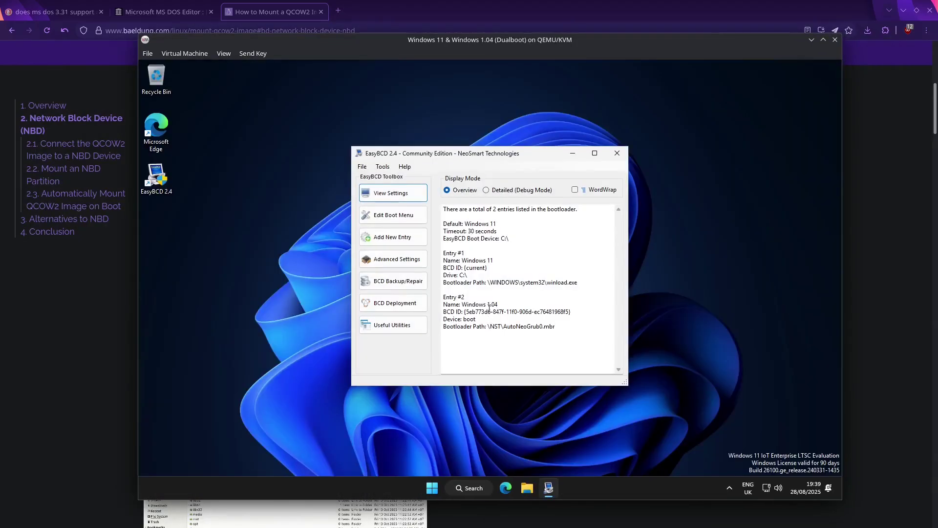
# Step: Set drive E:\ in EasyBCD's advanced settings, save, and restart Windows 11
pyautogui.click(393, 259)
pyautogui.click(486, 293)
pyautogui.click(489, 321)
pyautogui.click(588, 356)
pyautogui.click(394, 215)
pyautogui.click(432, 488)
pyautogui.click(609, 453)
pyautogui.click(579, 439)
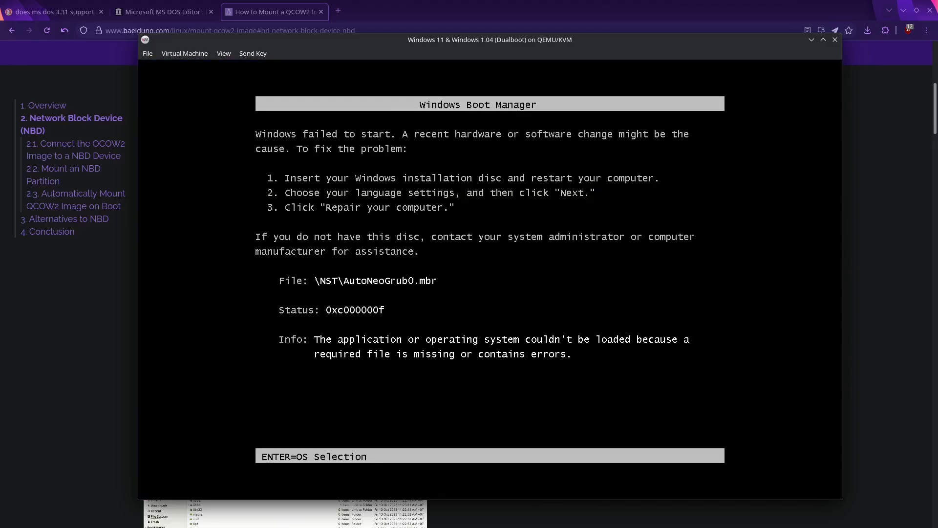
# Step: Inspect IDE Disk 1 in the hardware details and browse to Downloads in the media chooser
pyautogui.click(185, 53)
pyautogui.moveTo(224, 53)
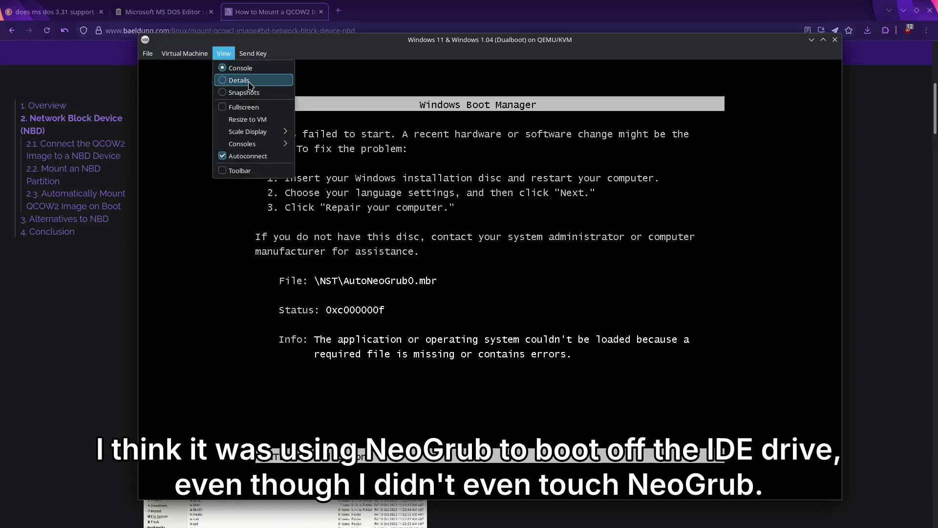
pyautogui.click(236, 84)
pyautogui.click(184, 186)
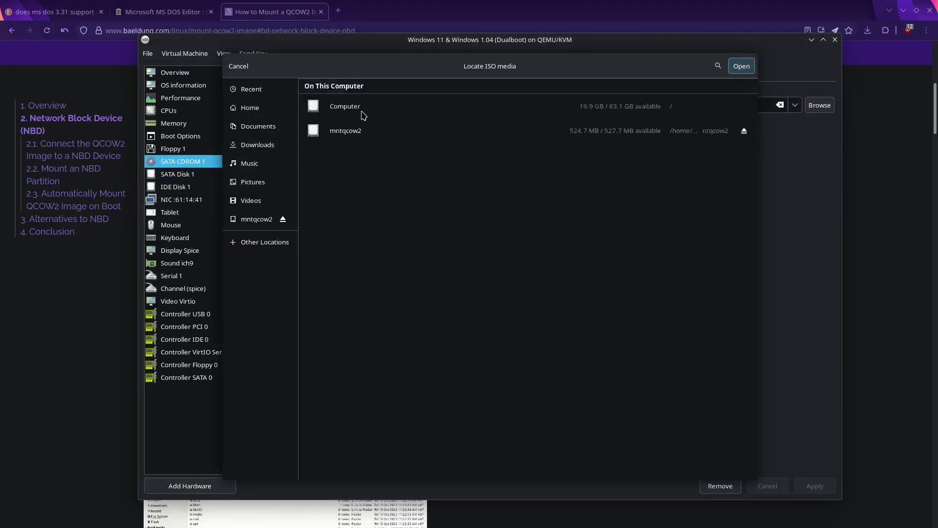
pyautogui.doubleClick(366, 172)
pyautogui.doubleClick(377, 171)
pyautogui.click(322, 93)
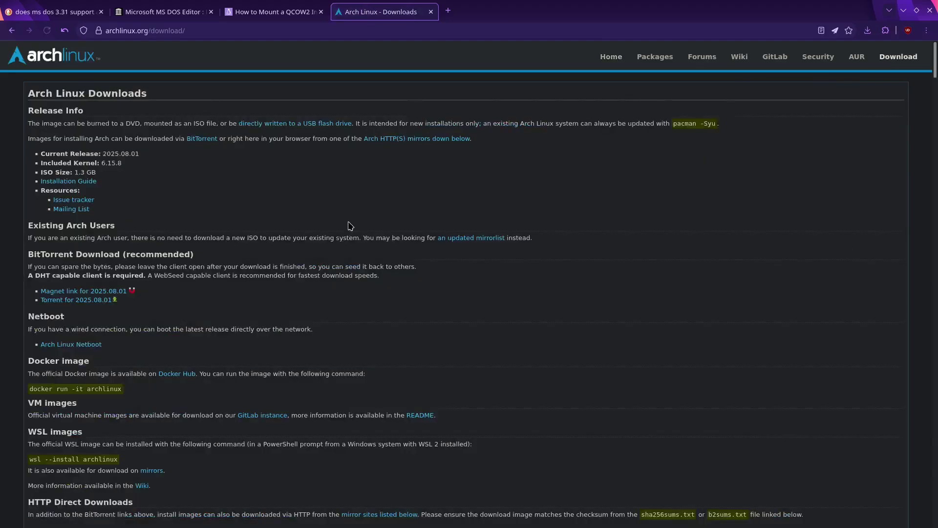
pyautogui.scroll(-20, 927, 335)
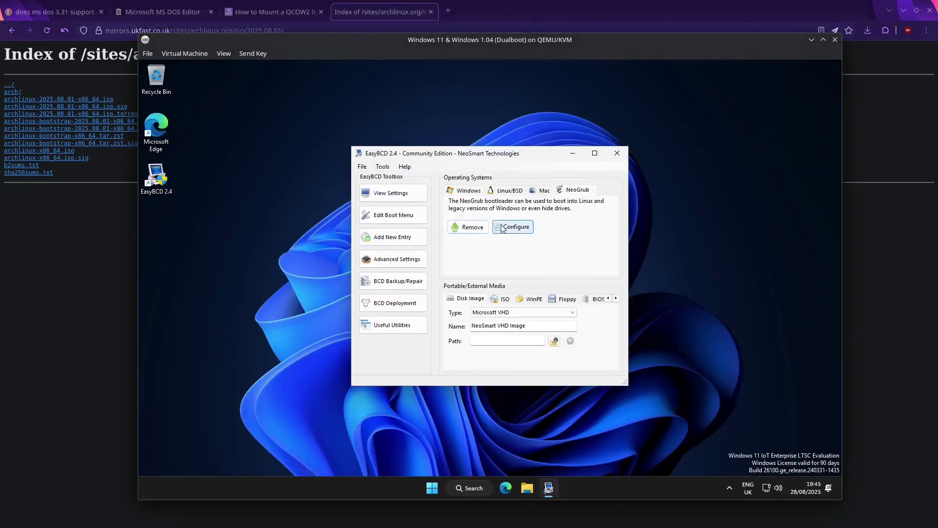
# Step: Try EasyBCD's NeoGrub configuration and install NeoGrub into the boot menu
pyautogui.click(522, 227)
pyautogui.click(537, 249)
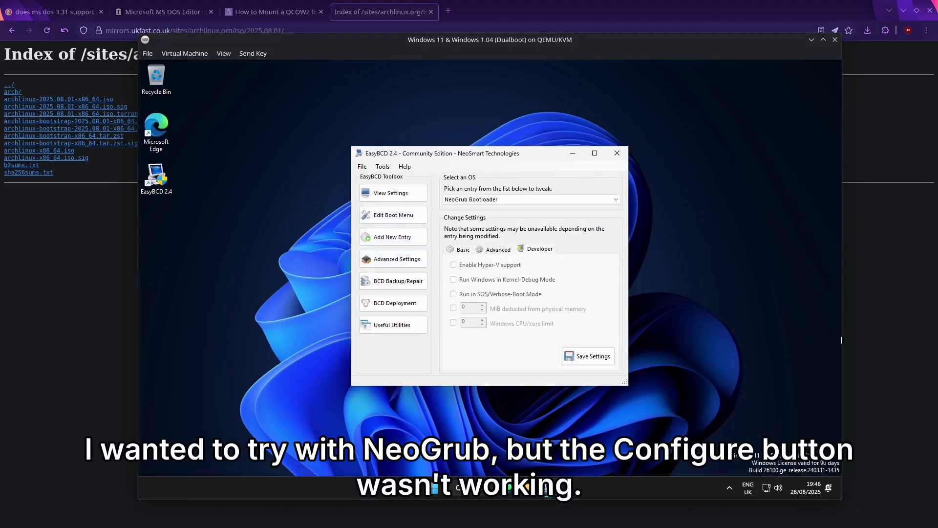
pyautogui.click(393, 215)
pyautogui.click(393, 237)
pyautogui.click(468, 228)
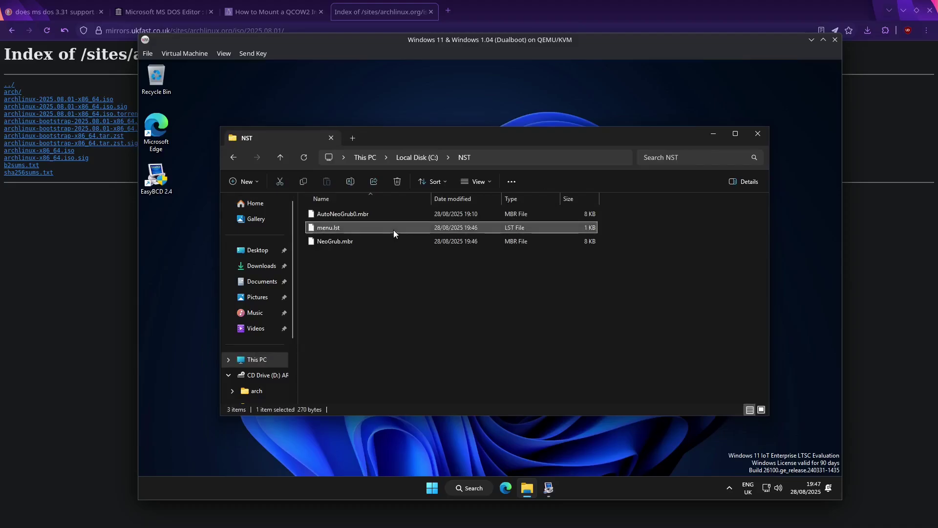
# Step: Add a Windows 1.04 entry to C:\NST\menu.lst in Notepad and restart Windows
pyautogui.doubleClick(393, 230)
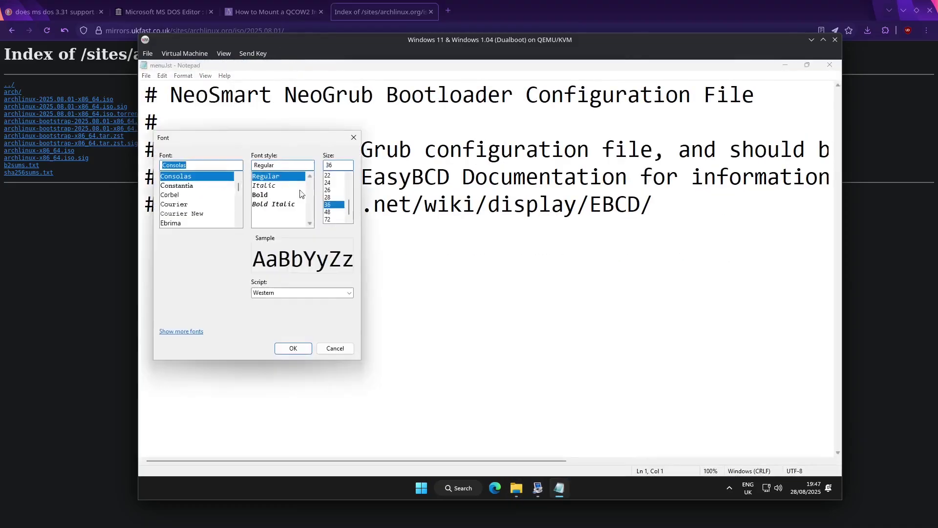
pyautogui.press('Return')
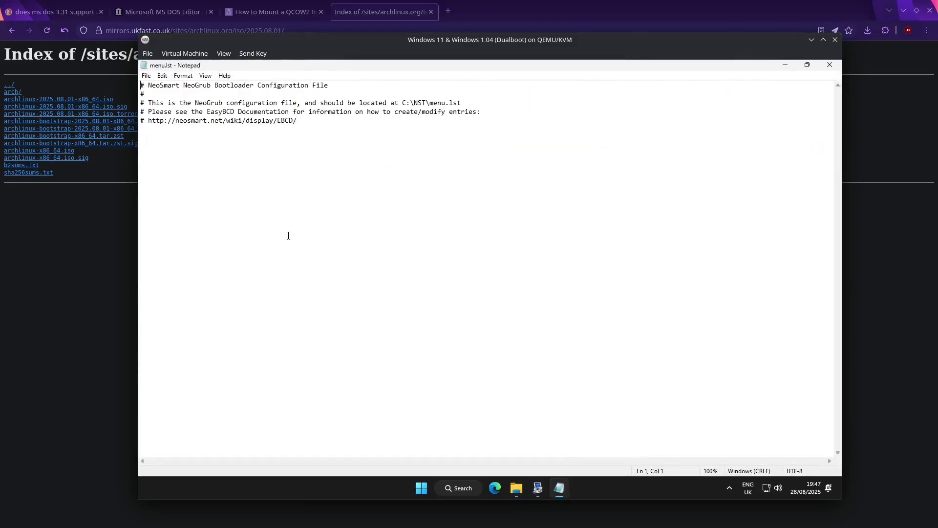
pyautogui.click(356, 122)
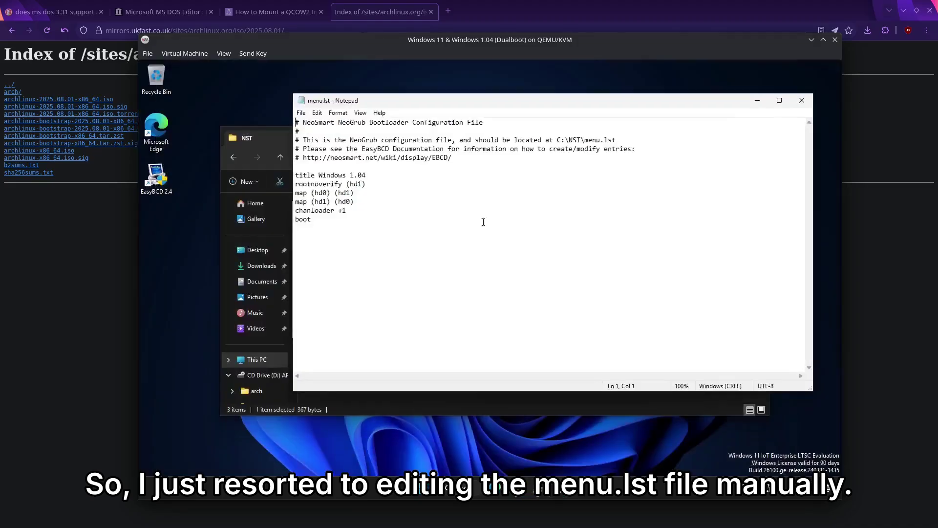
pyautogui.press('super')
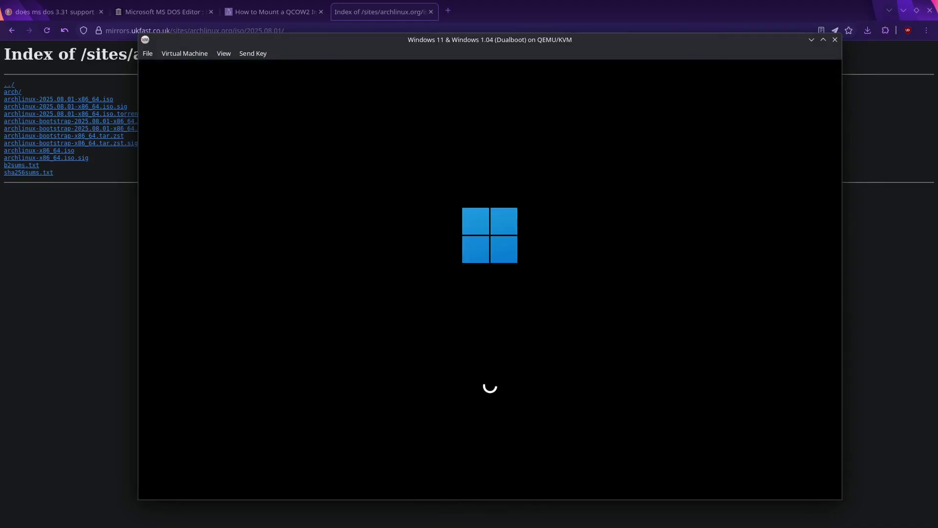
# Step: Add a map --hook line to the Windows 1.04 entry, fix the chainloader spelling, and boot
pyautogui.press('Return')
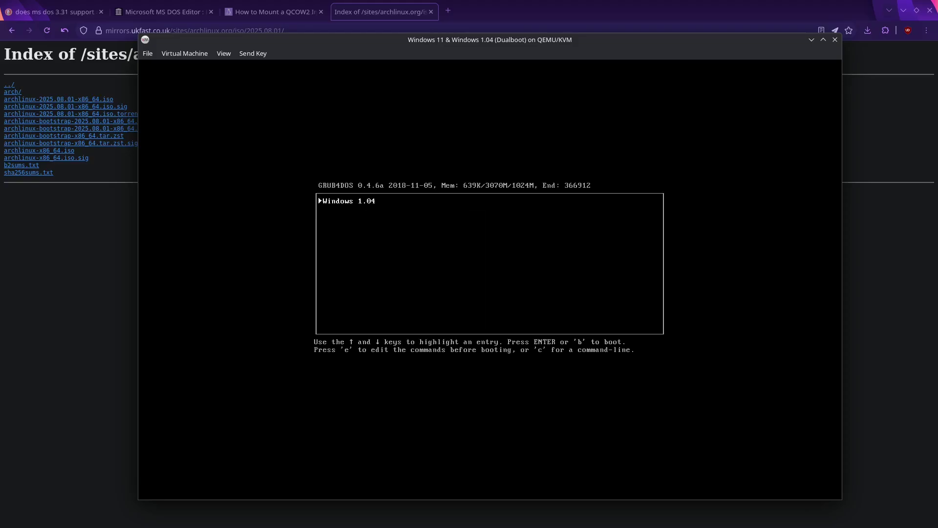
pyautogui.press('e')
pyautogui.press('Down')
pyautogui.press('Down')
pyautogui.press('Down')
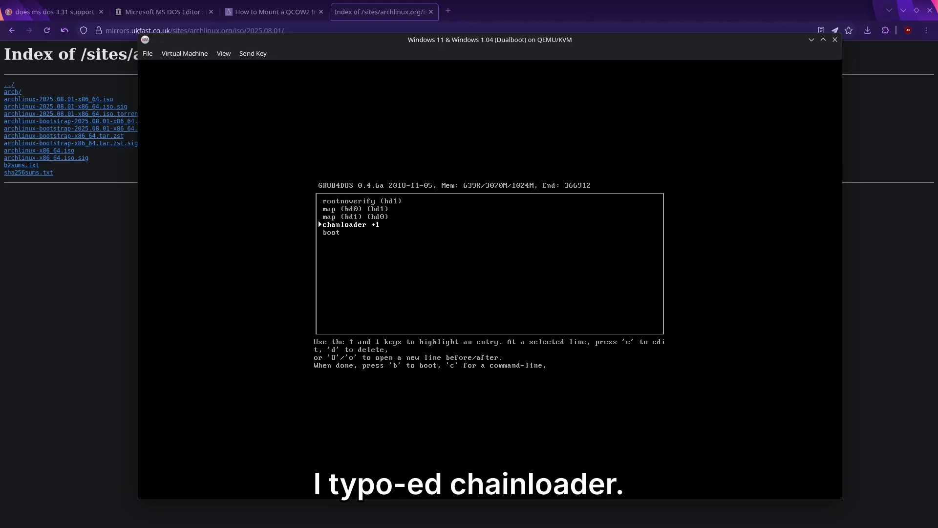
pyautogui.hotkey('shift', 'o')
pyautogui.write('map --hook')
pyautogui.press('Return')
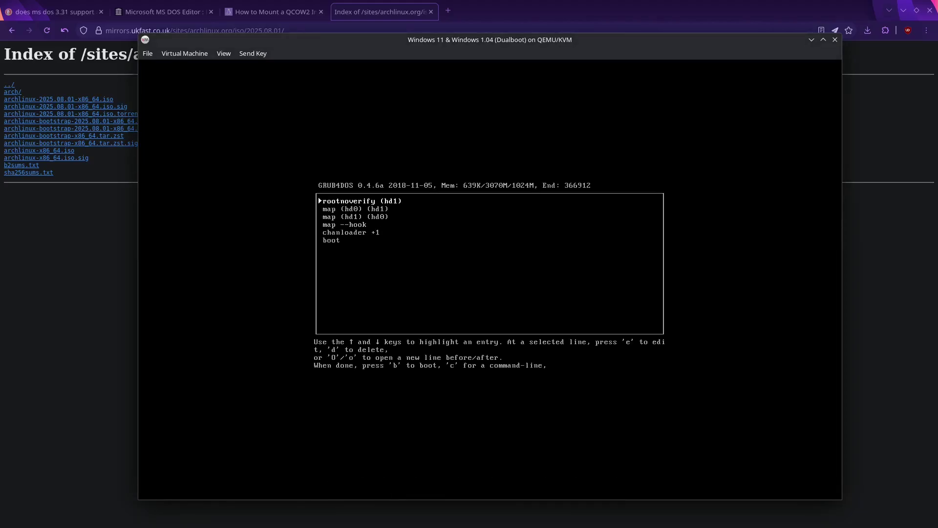
pyautogui.press('e')
pyautogui.press('Home')
pyautogui.press('Right')
pyautogui.press('Right')
pyautogui.write('i')
pyautogui.press('Return')
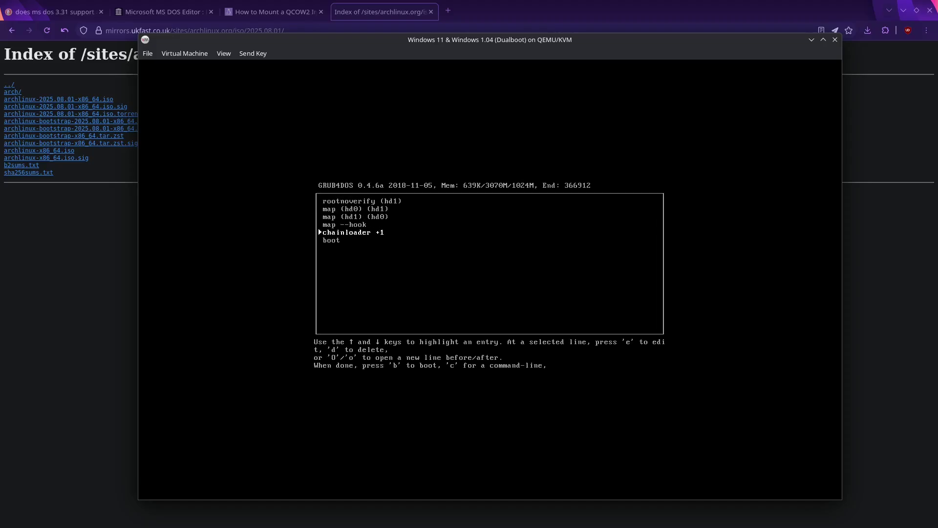
pyautogui.press('b')
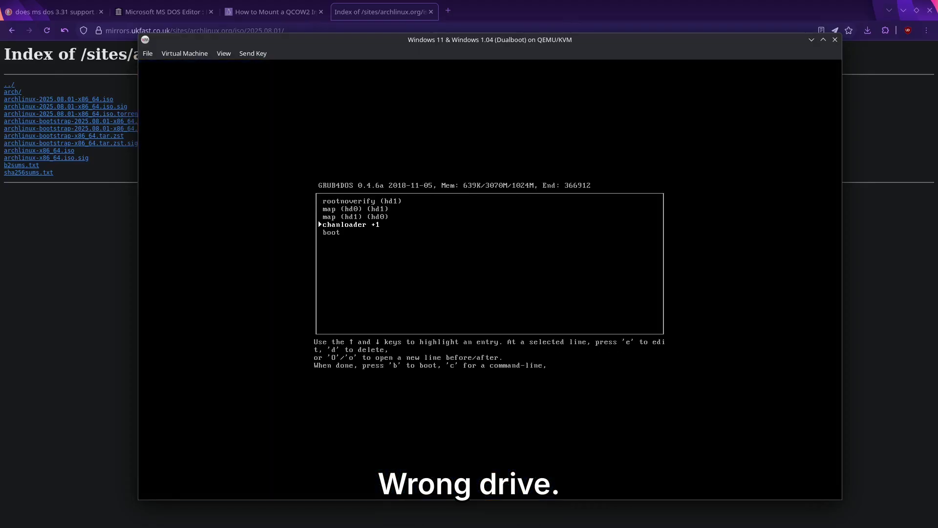
# Step: Delete map lines from the Windows 1.04 entry and boot the trimmed entry
pyautogui.press('Up')
pyautogui.press('Up')
pyautogui.press('e')
pyautogui.press('Escape')
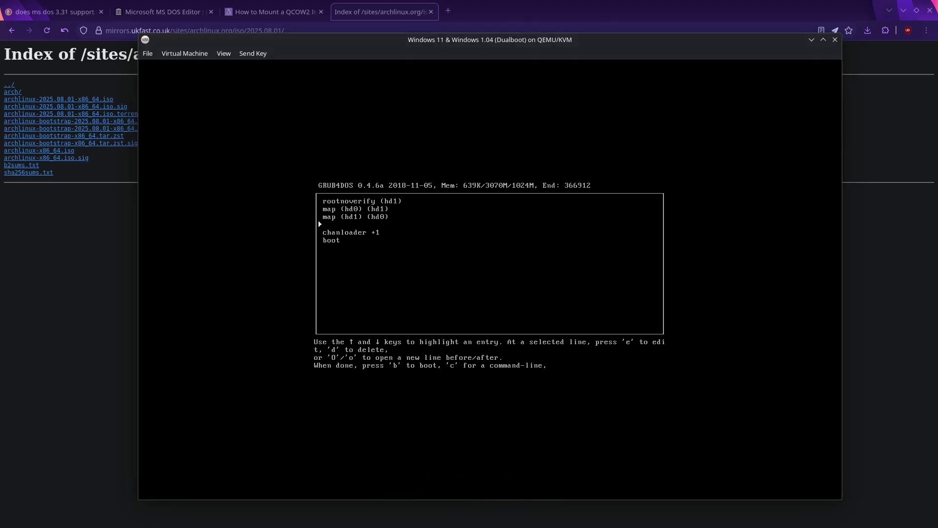
pyautogui.press('d')
pyautogui.press('d')
pyautogui.press('d')
pyautogui.press('e')
pyautogui.press('Return')
pyautogui.press('b')
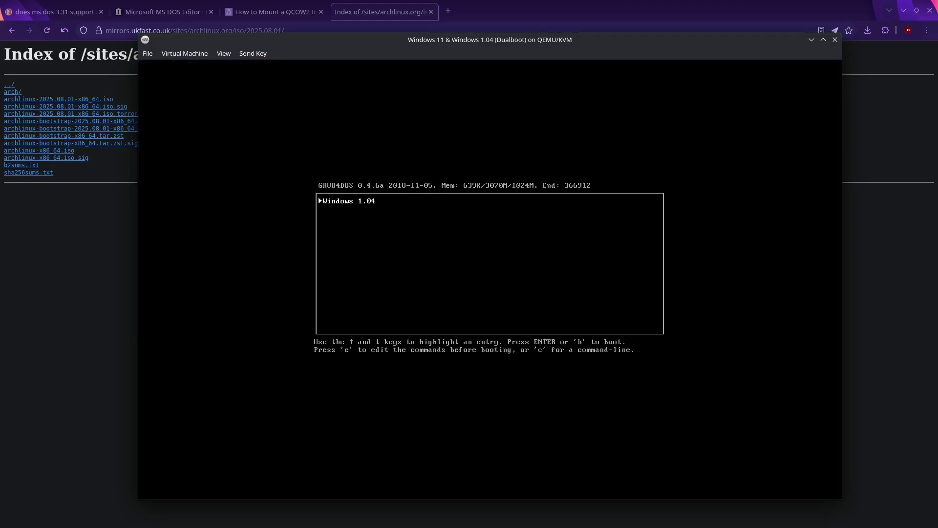
# Step: Rebuild the entry with map (hd0) (hd1), map --hook, root (hd0), chainloader +1 and boot, then boot
pyautogui.press('e')
pyautogui.press('d')
pyautogui.press('d')
pyautogui.press('d')
pyautogui.press('d')
pyautogui.press('d')
pyautogui.write('omap (hd0) (hd1)')
pyautogui.press('Return')
pyautogui.write('omap (hd1) (hd0)')
pyautogui.press('Escape')
pyautogui.write('omap (hd0) (hd1)')
pyautogui.press('Return')
pyautogui.write('omap --hook')
pyautogui.press('Return')
pyautogui.write('oroot (hd0)')
pyautogui.press('Return')
pyautogui.write('ochainloader +1')
pyautogui.press('Return')
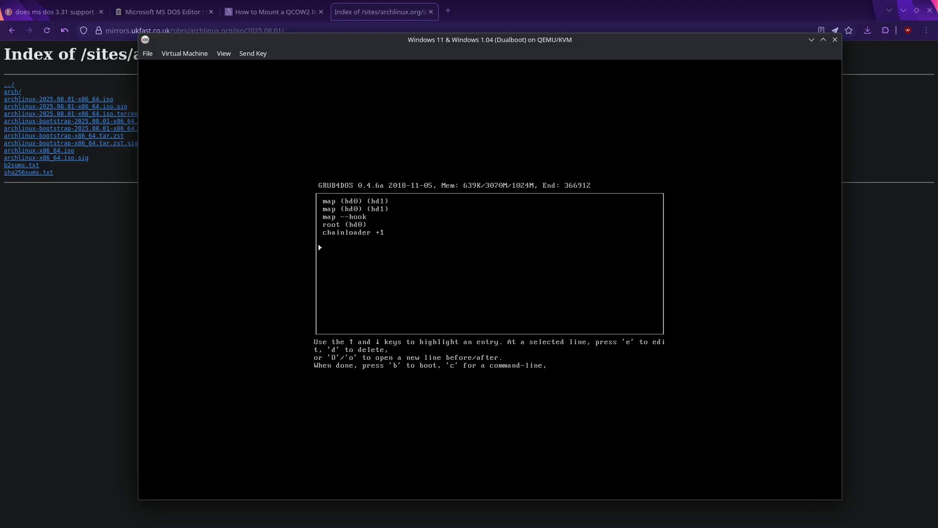
pyautogui.write('oboot')
pyautogui.press('Return')
pyautogui.press('b')
# Step: Remove the two map (hd0) (hd1) lines and boot the shortened entry
pyautogui.press('Return')
pyautogui.press('Up')
pyautogui.press('Up')
pyautogui.press('Up')
pyautogui.press('d')
pyautogui.press('d')
pyautogui.press('b')
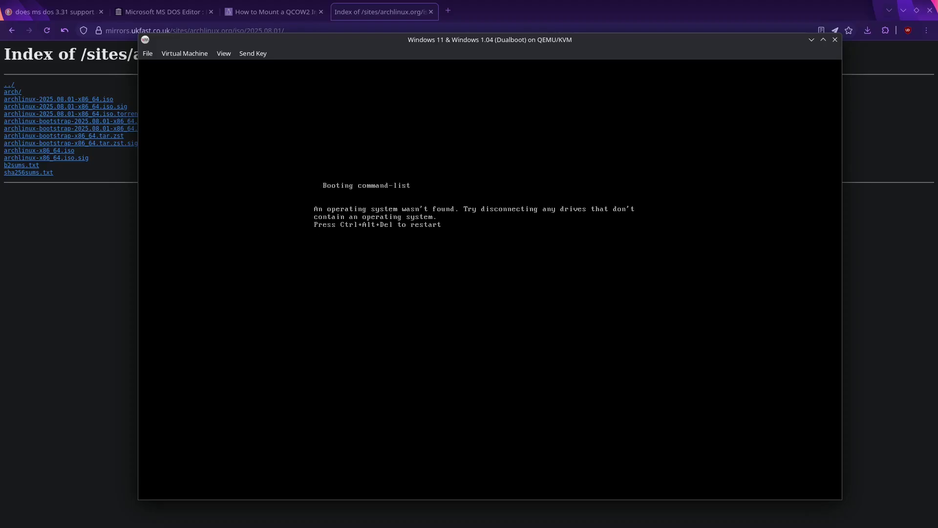
# Step: Switch the VM window to hardware details to check a device's settings
pyautogui.click(224, 53)
pyautogui.click(235, 78)
pyautogui.click(185, 146)
# Step: Back at the console, run geometry (hd0) and geometry (hd1) to inspect both disks
pyautogui.click(189, 184)
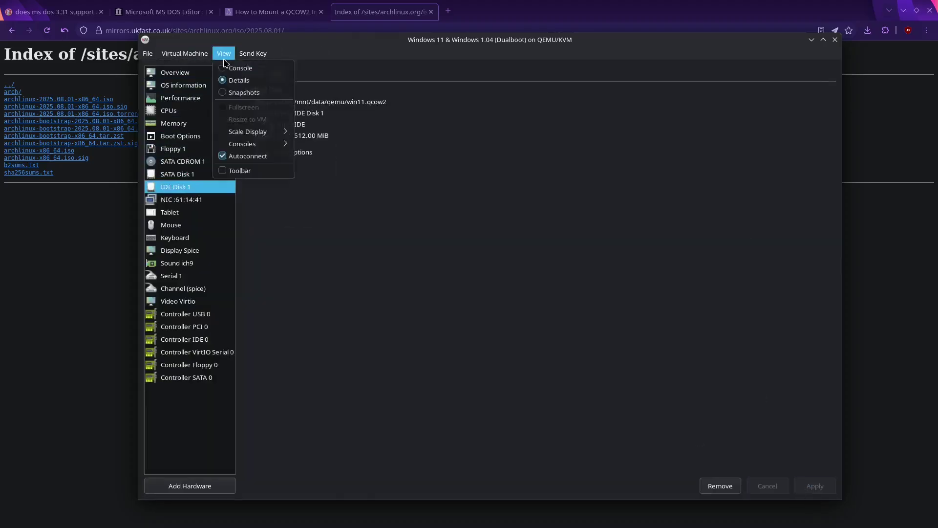
pyautogui.click(223, 54)
pyautogui.click(234, 66)
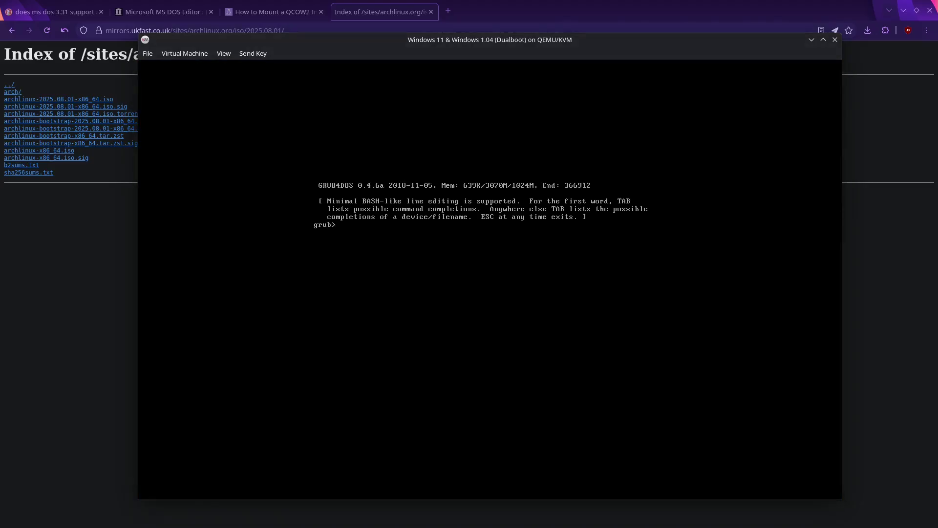
pyautogui.write('geometry (hd0)')
pyautogui.press('Return')
pyautogui.write('geometry (hd1)')
pyautogui.press('Return')
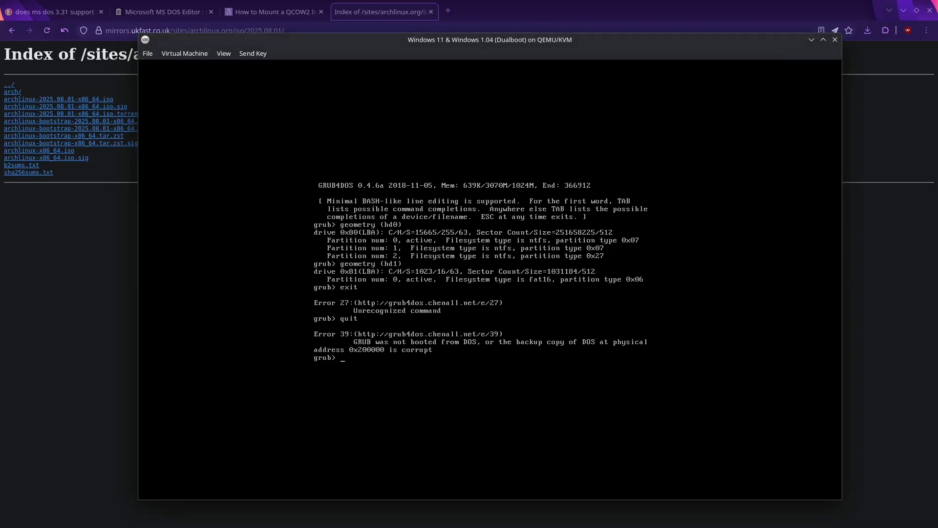
pyautogui.press('Escape')
# Step: Rewrite the entry with root (hd1), chainloader +1 and boot lines, and try booting
pyautogui.write('er +1')
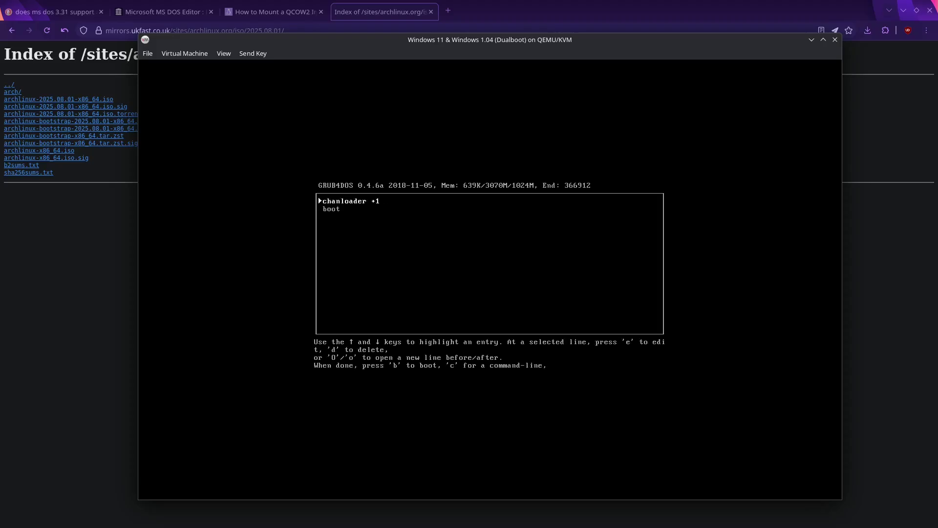
pyautogui.write('oroot (hd1)')
pyautogui.press('Return')
pyautogui.press('Escape')
pyautogui.write('eoroot (hd1)')
pyautogui.press('Return')
pyautogui.write('ochainloader +1')
pyautogui.press('Return')
pyautogui.write('oboot')
pyautogui.press('Return')
pyautogui.press('b')
# Step: Insert a map --hook line at the top of the entry and boot again
pyautogui.press('Return')
pyautogui.press('Up')
pyautogui.press('Up')
pyautogui.write('Omap --hook')
pyautogui.press('Return')
pyautogui.press('b')
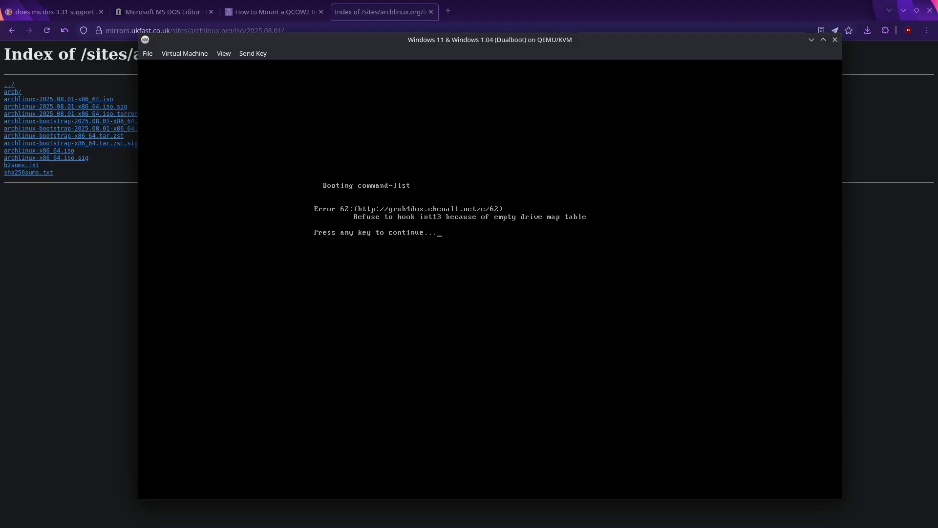
pyautogui.press('Return')
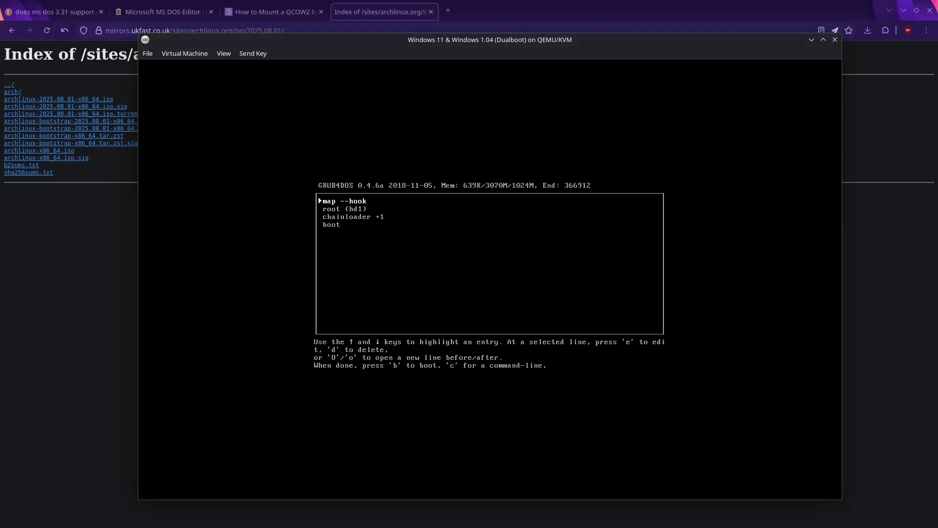
# Step: Change the root line to (hd1,0), boot into Windows 1.04, then shut down the VM
pyautogui.press('Down')
pyautogui.press('e')
pyautogui.press('BackSpace')
pyautogui.write(',0)')
pyautogui.press('Return')
pyautogui.press('b')
pyautogui.press('Return')
pyautogui.press('b')
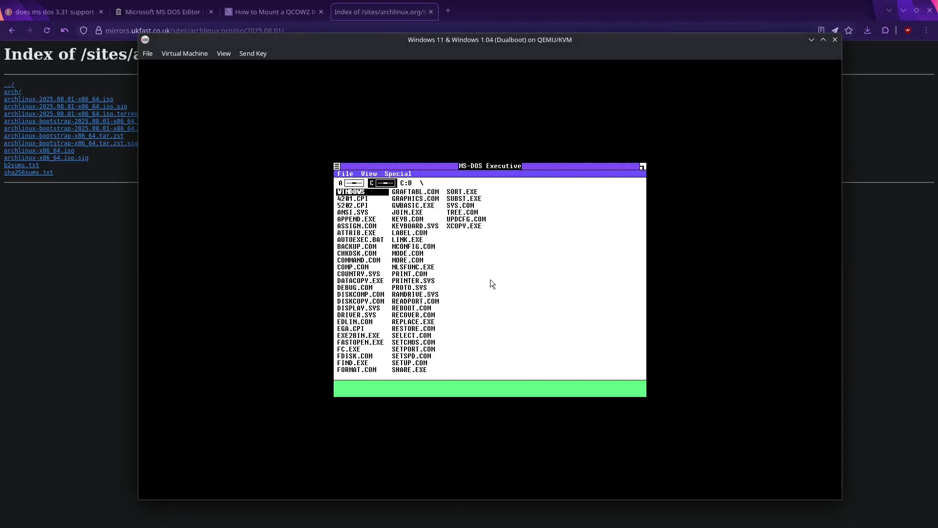
pyautogui.click(185, 53)
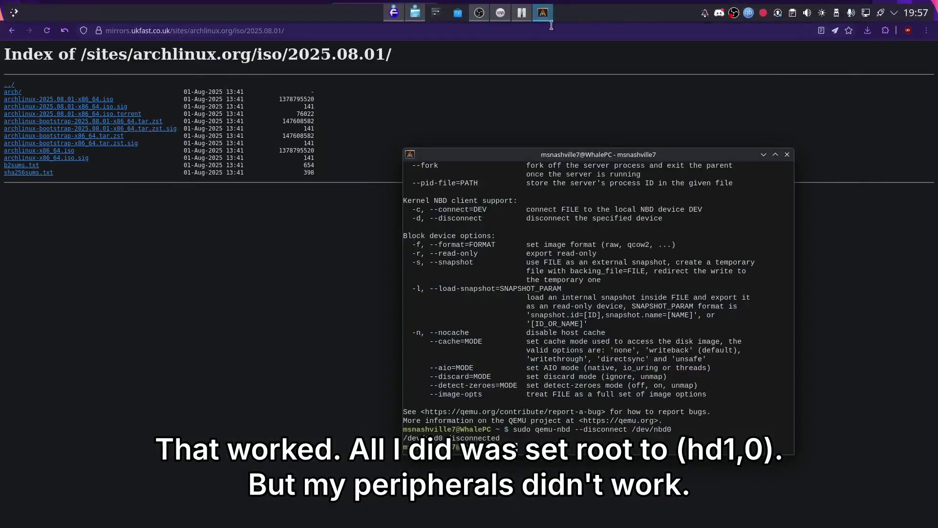